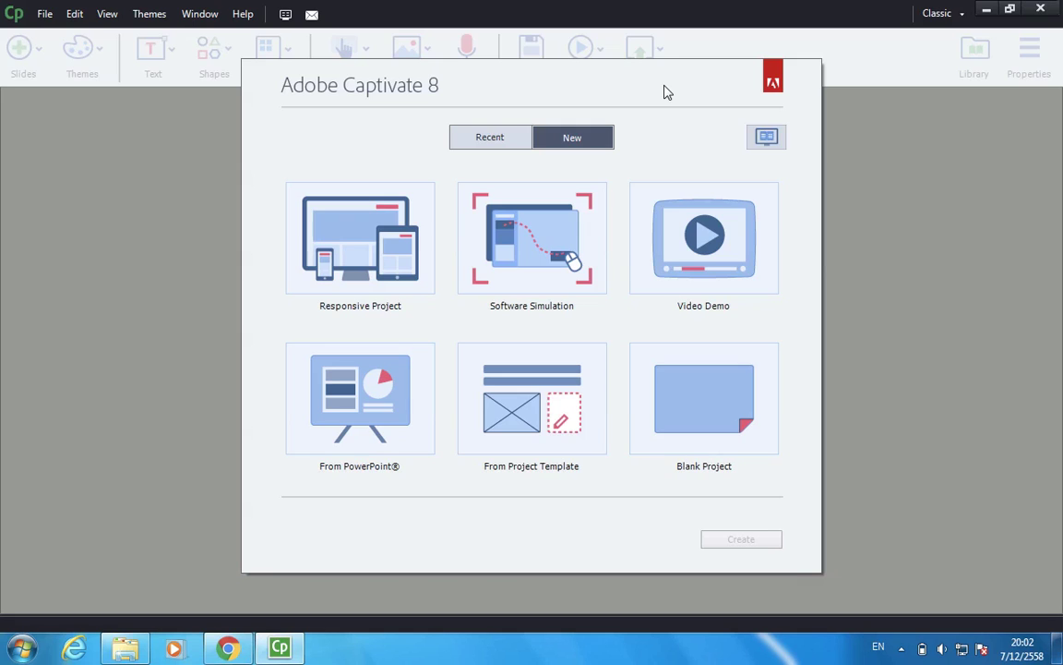
Open the recent project test_scorm
click(515, 142)
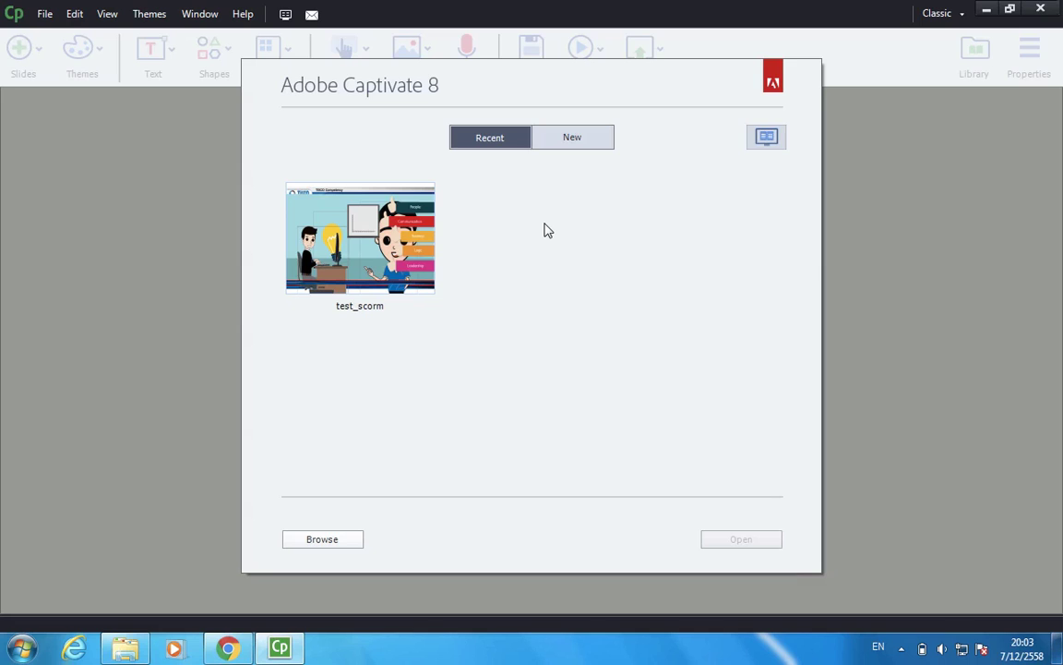
double_click(307, 222)
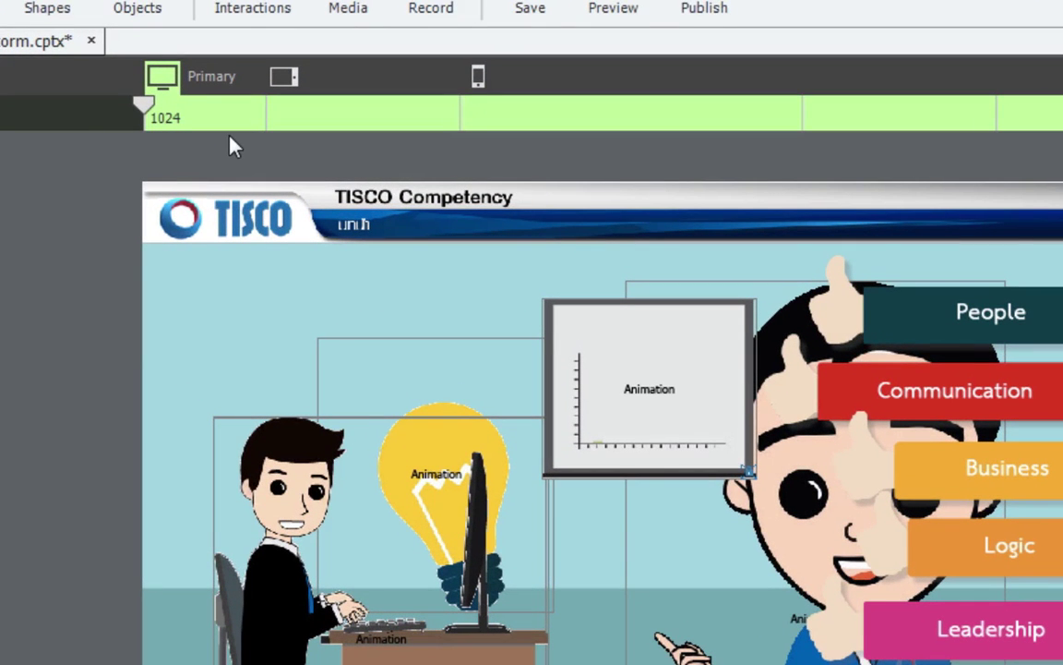
Compare how slide 1 is laid out in the Tablet, Mobile and Primary device views
click(294, 81)
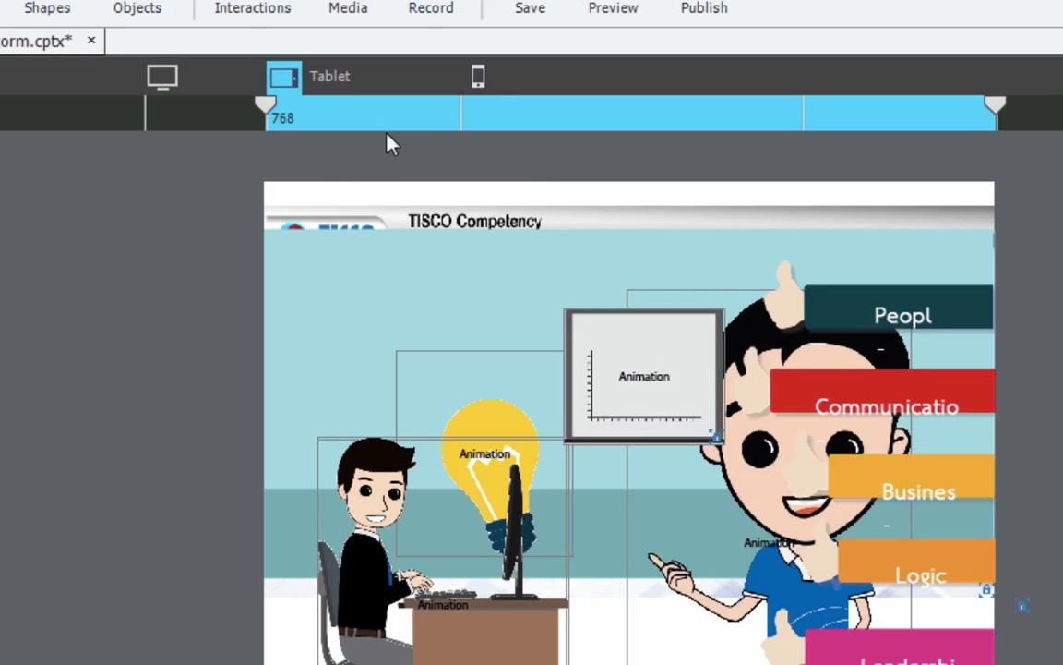
click(484, 82)
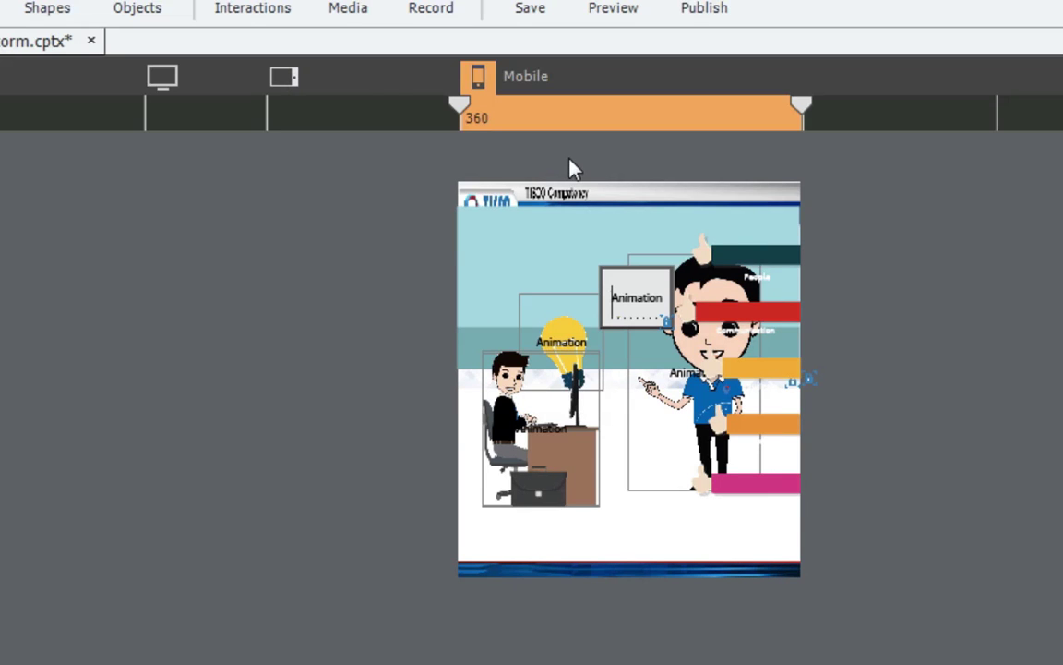
click(304, 86)
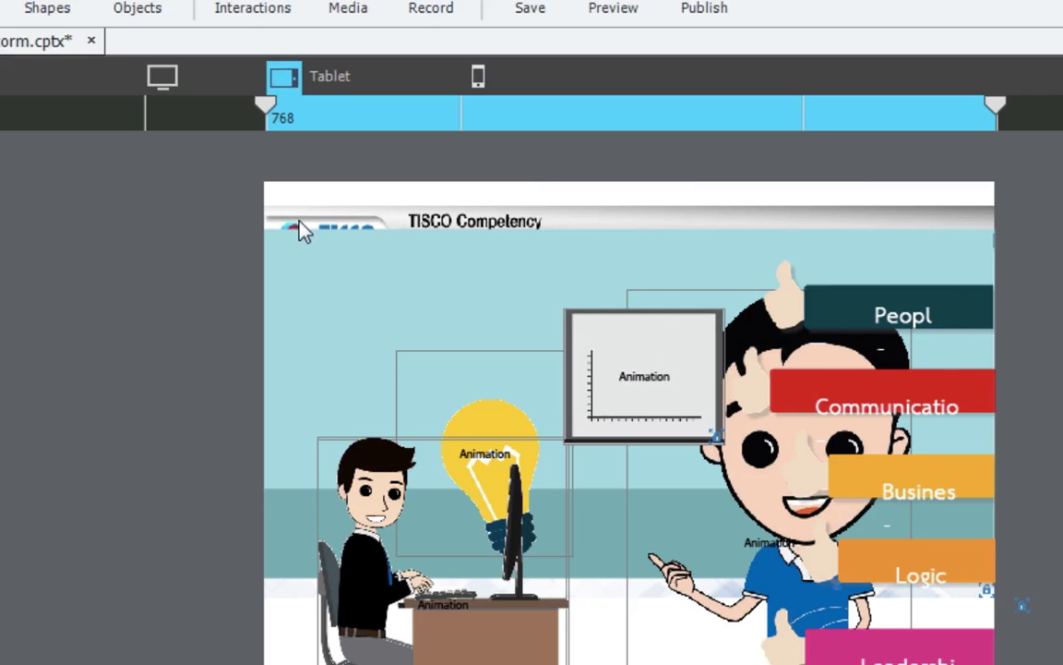
click(488, 82)
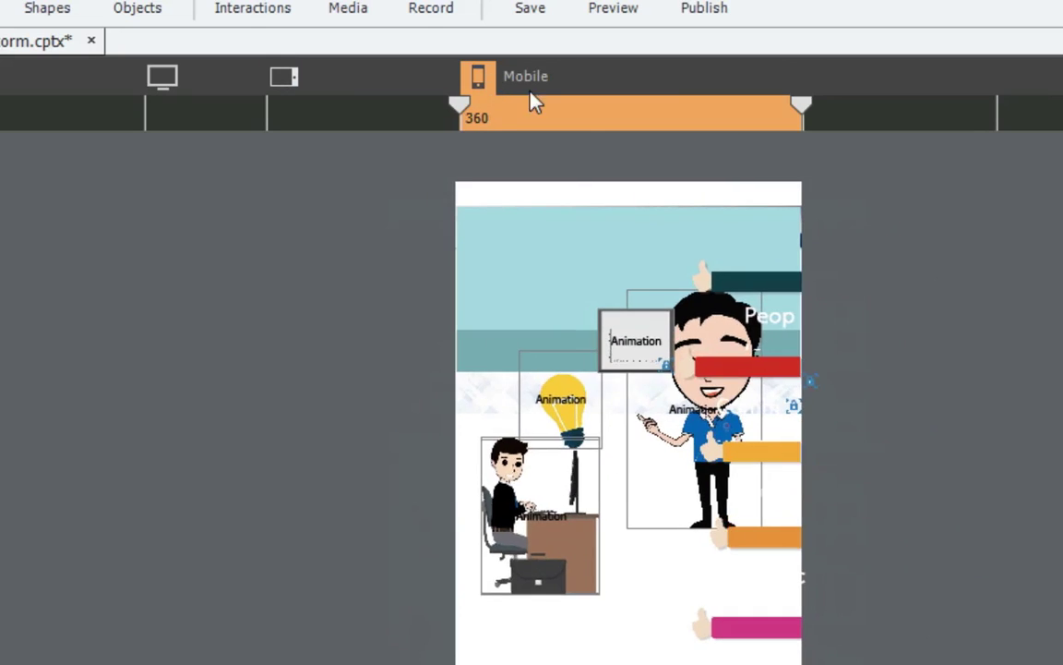
click(285, 78)
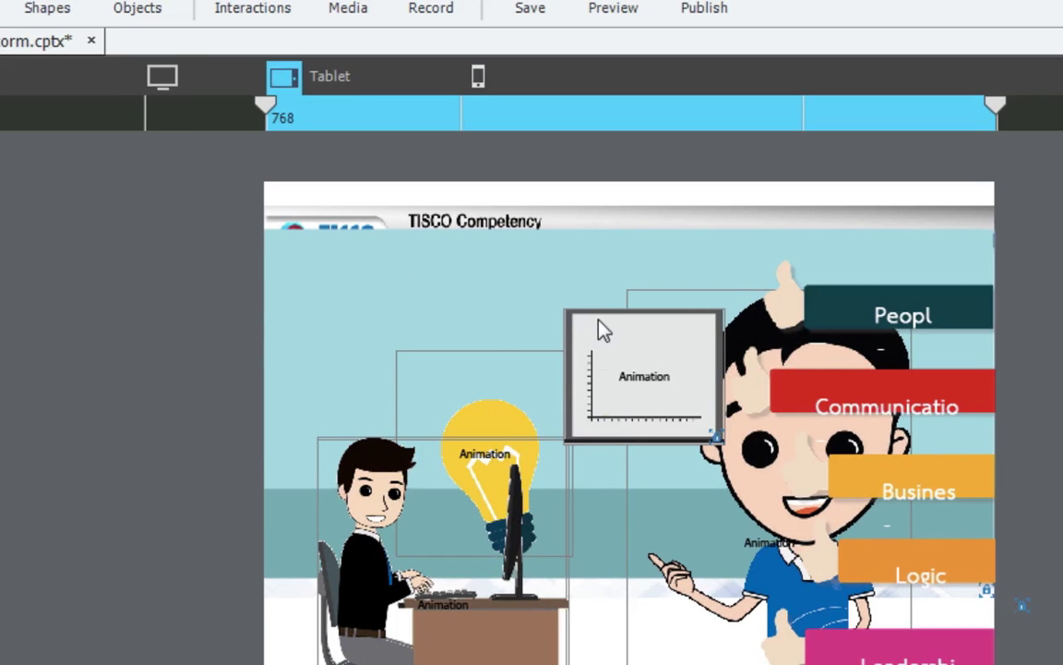
click(162, 78)
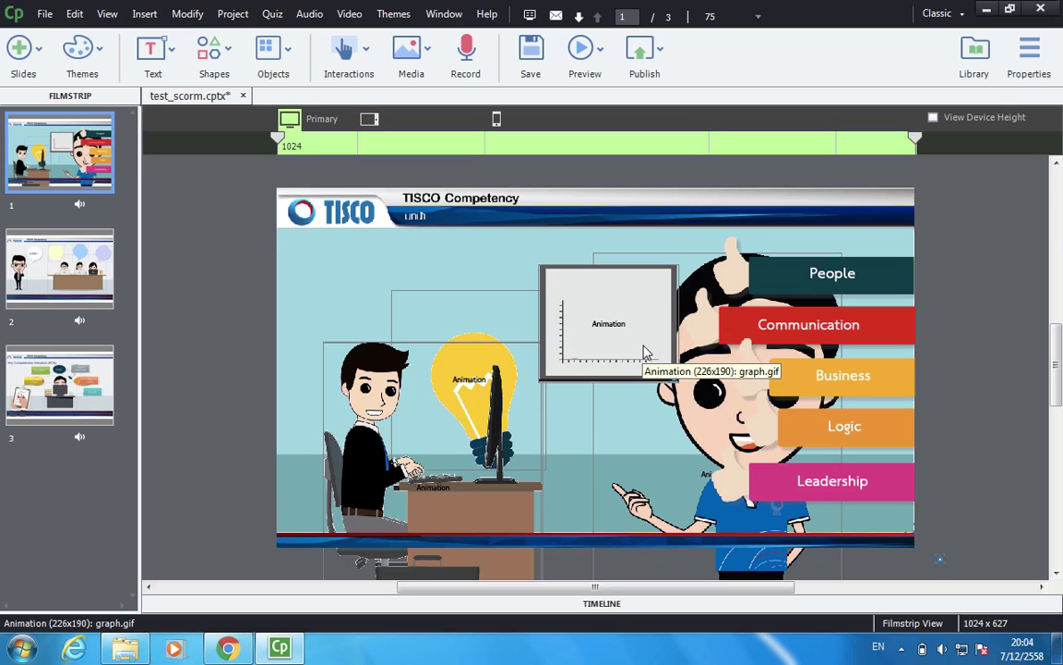
In the Tablet view, set the People caption's font size to 24 and move it up onto its dark green bar
click(372, 120)
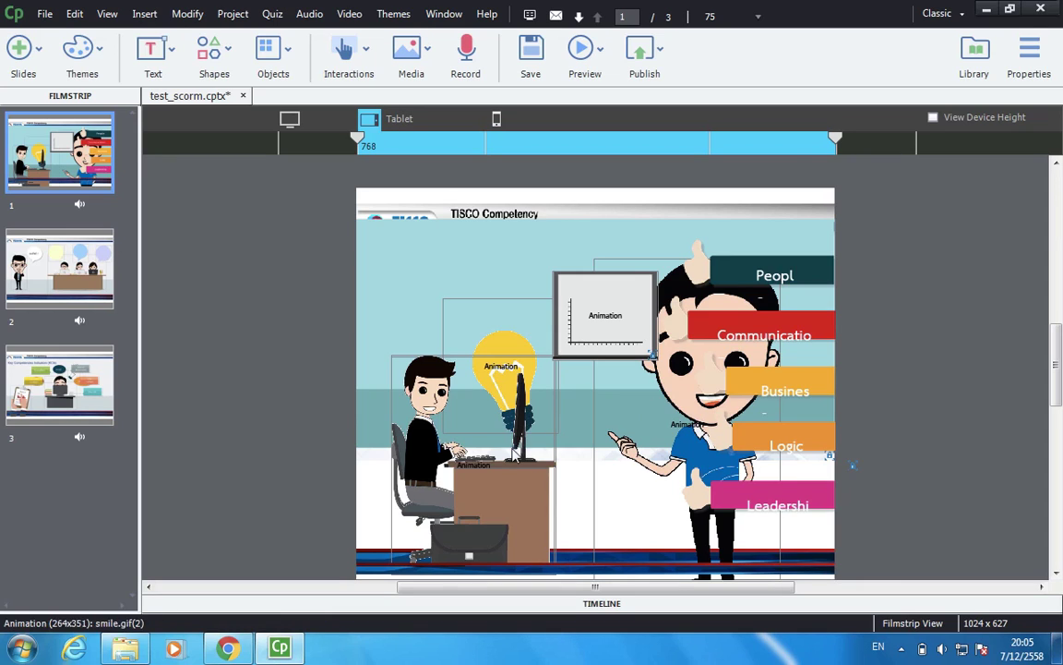
click(781, 282)
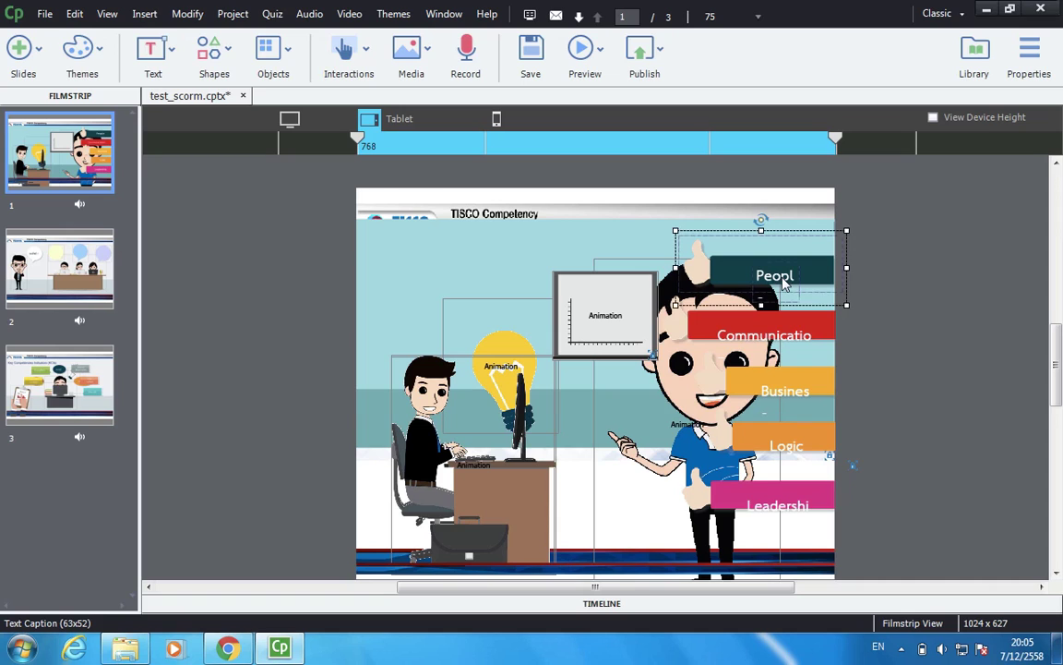
click(781, 282)
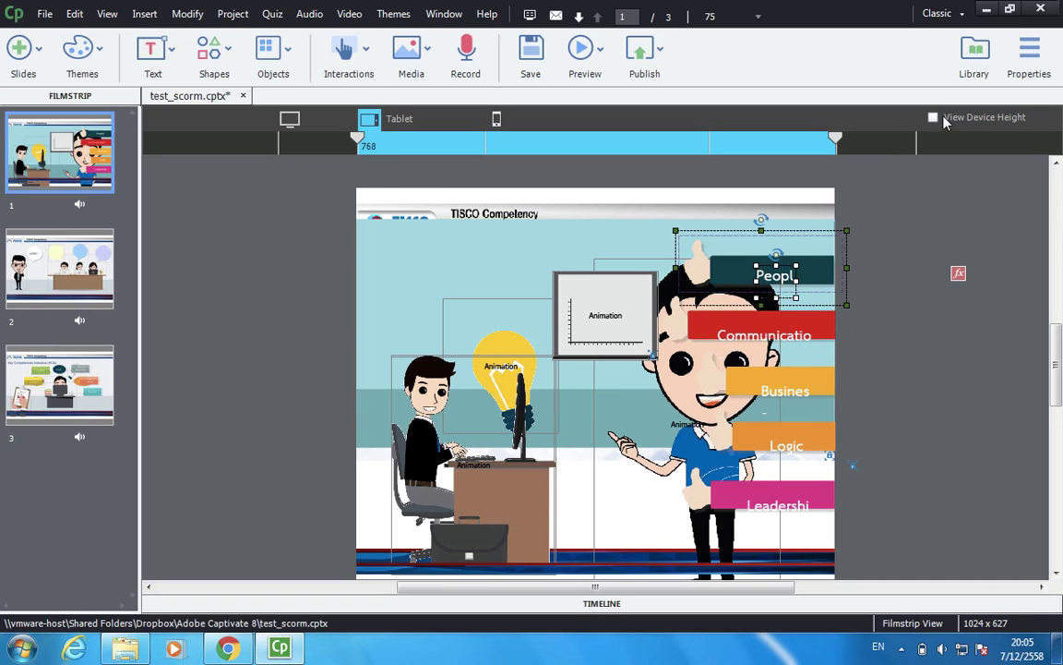
click(1029, 54)
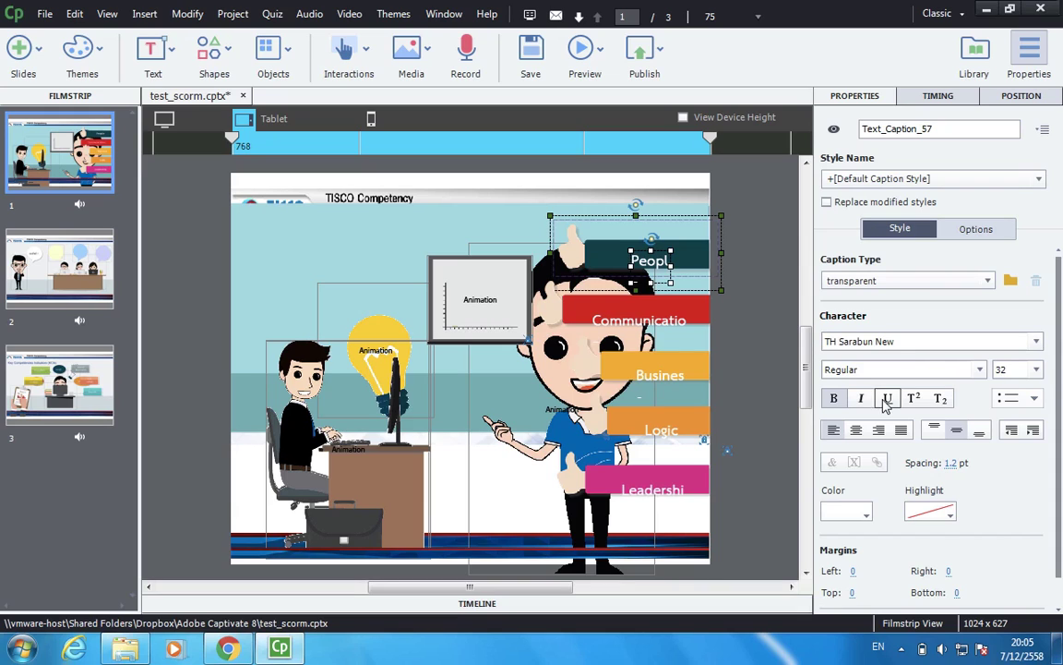
click(1037, 369)
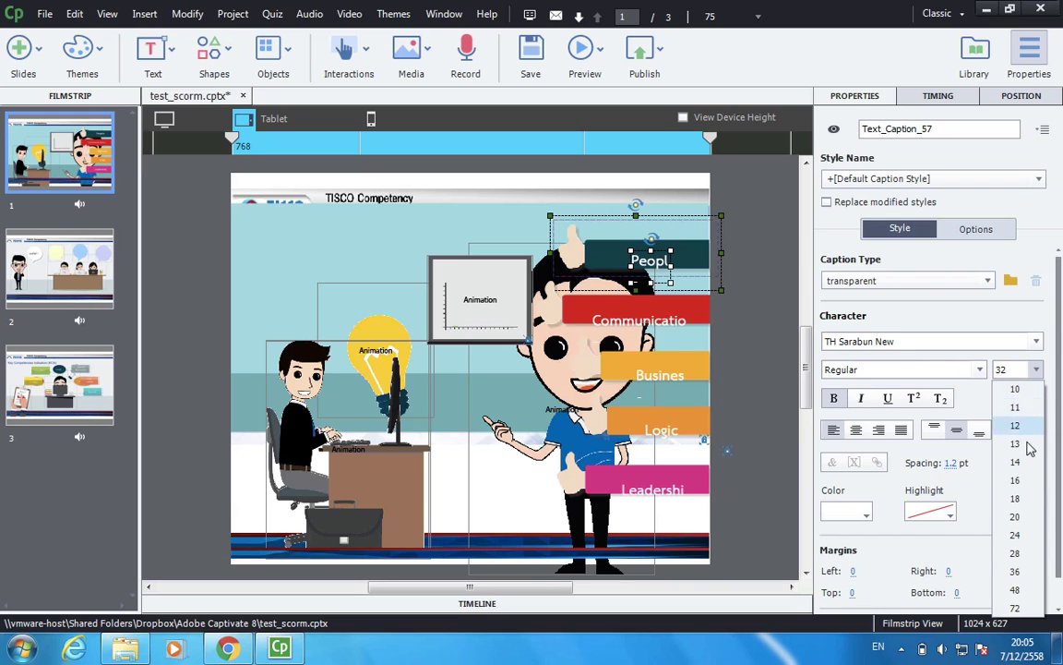
click(1015, 536)
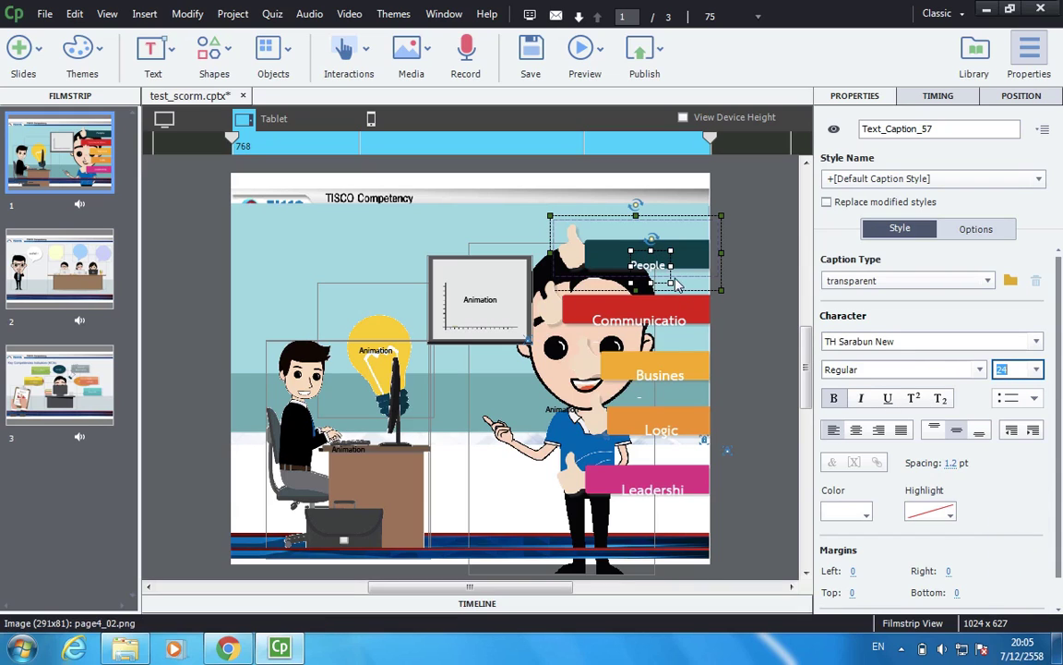
click(644, 260)
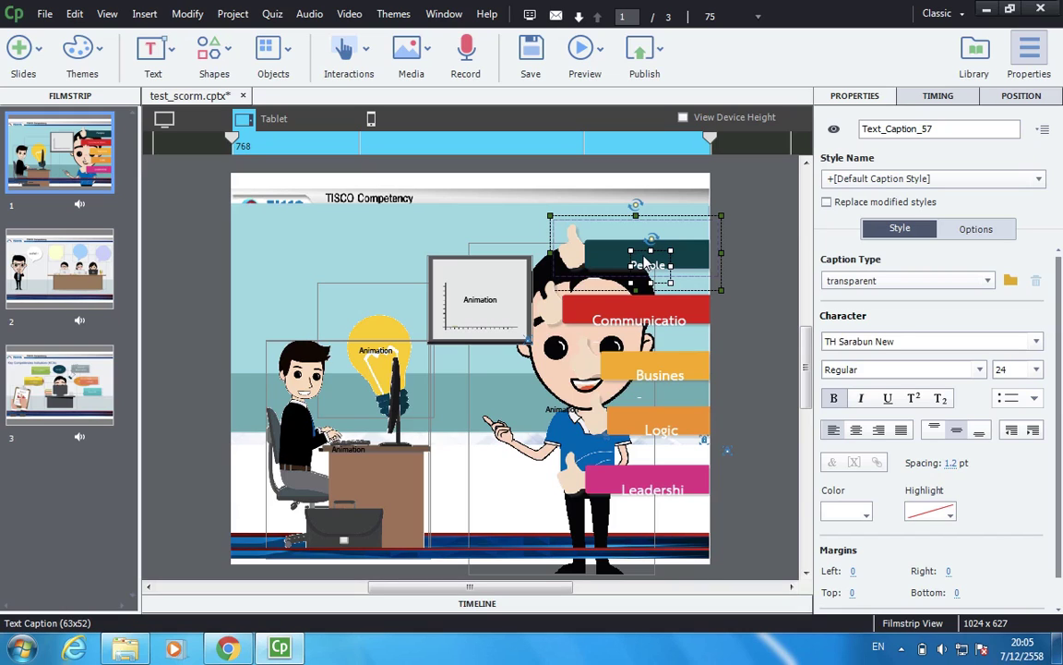
drag(643, 263, 643, 256)
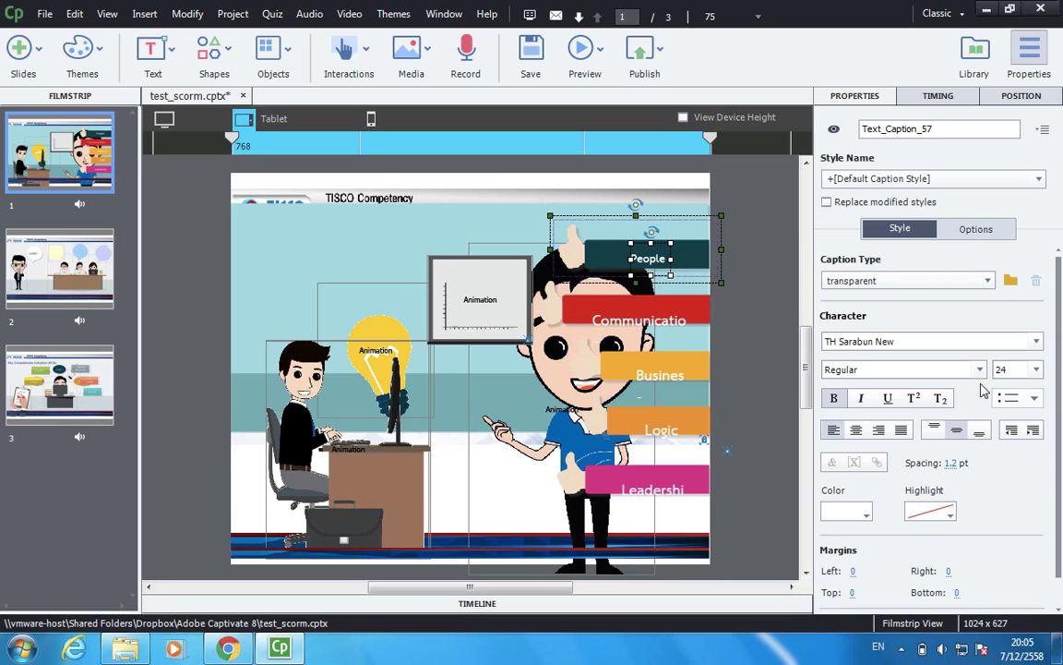
Set the Communication caption's font size to 24 and align it vertically with its red bar
click(653, 300)
click(646, 318)
click(1019, 370)
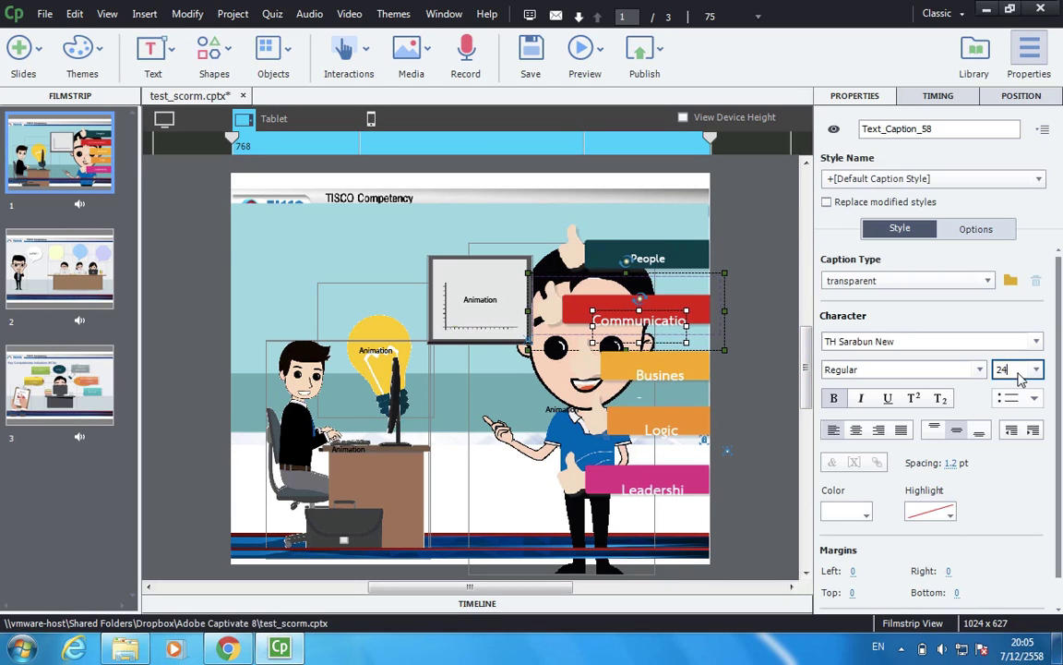
text(24)
key(Return)
key(Tab)
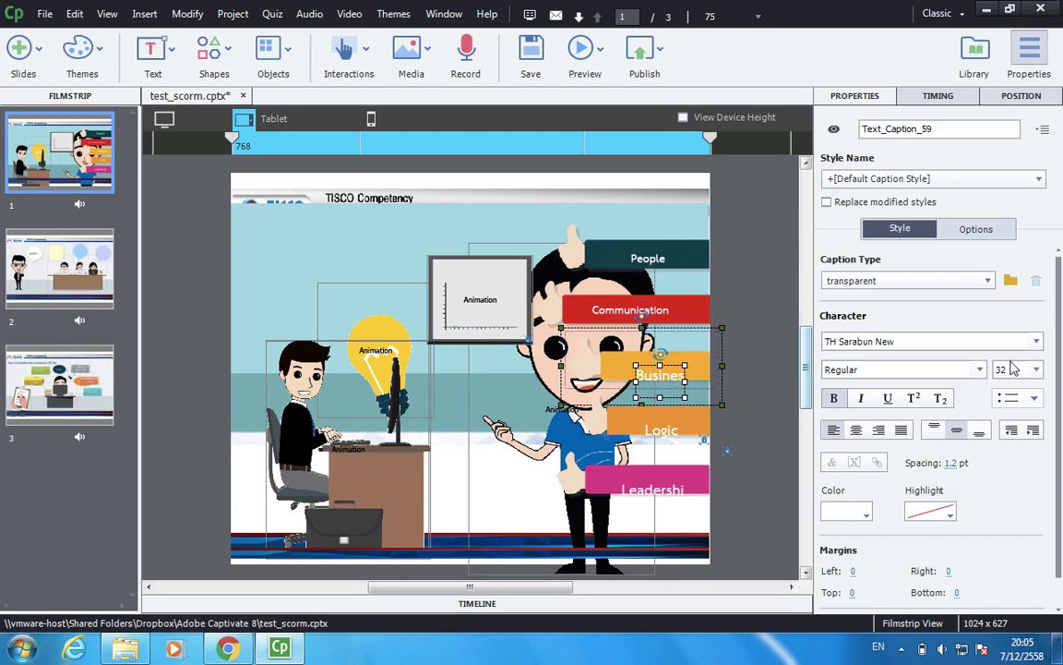
Set the Business and Logic captions to font size 24 and align each with its orange bar
click(1013, 370)
text(24)
key(Return)
key(Tab)
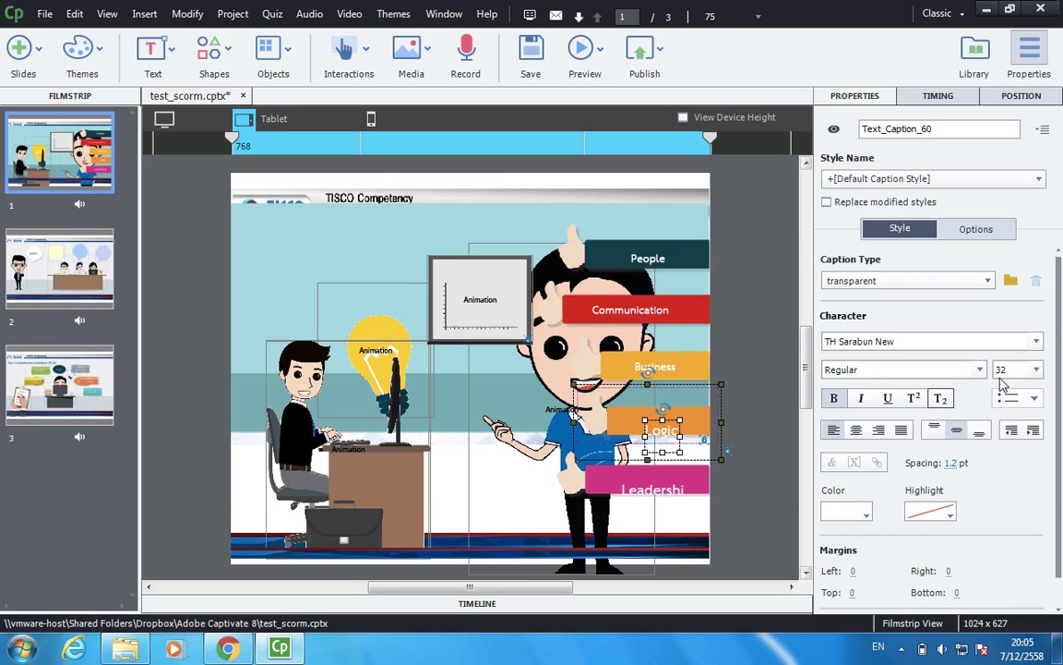
click(1013, 369)
text(24)
key(Return)
Set the Leadership caption's font size to 24, align it with its pink bar and deselect it
click(665, 498)
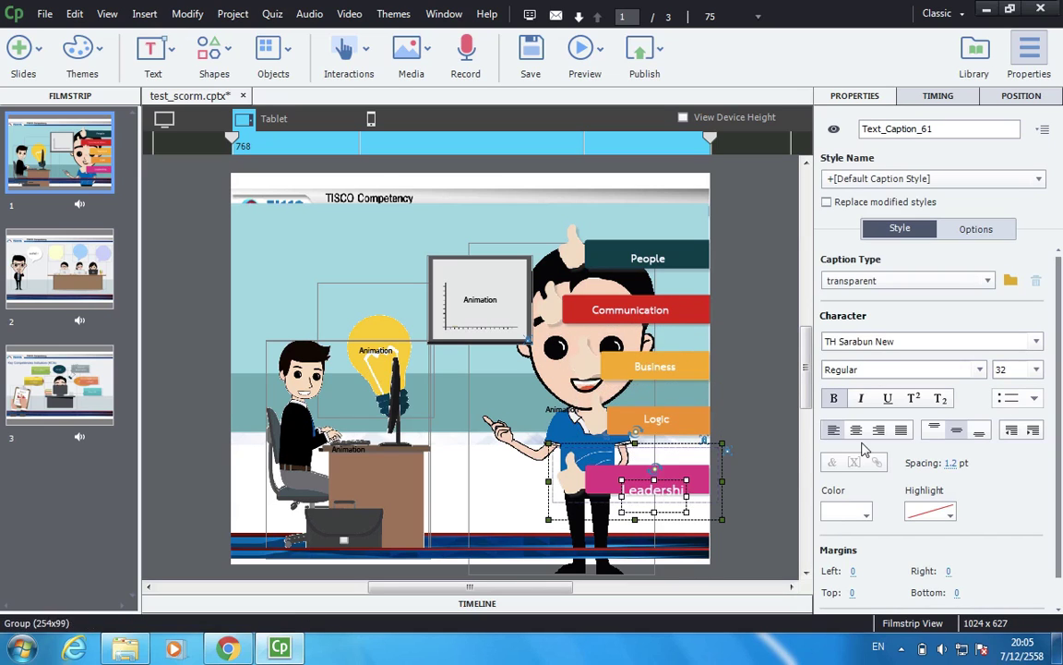
key(Return)
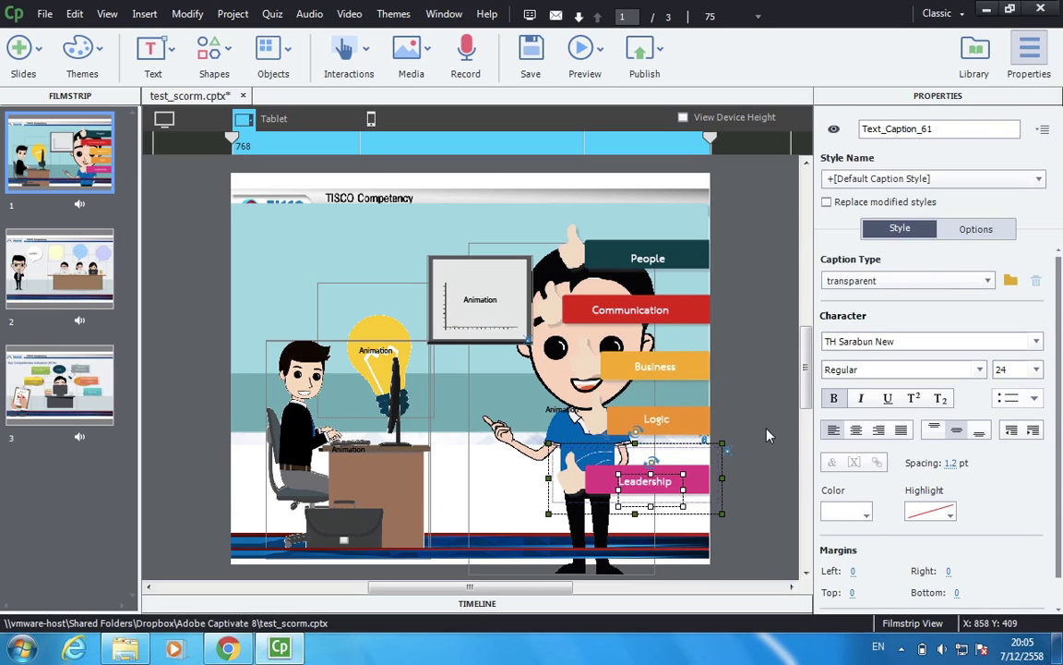
click(767, 434)
In the Mobile view, select the slide's objects and move the characters, light bulb and footer strip off the slide to its right
click(371, 118)
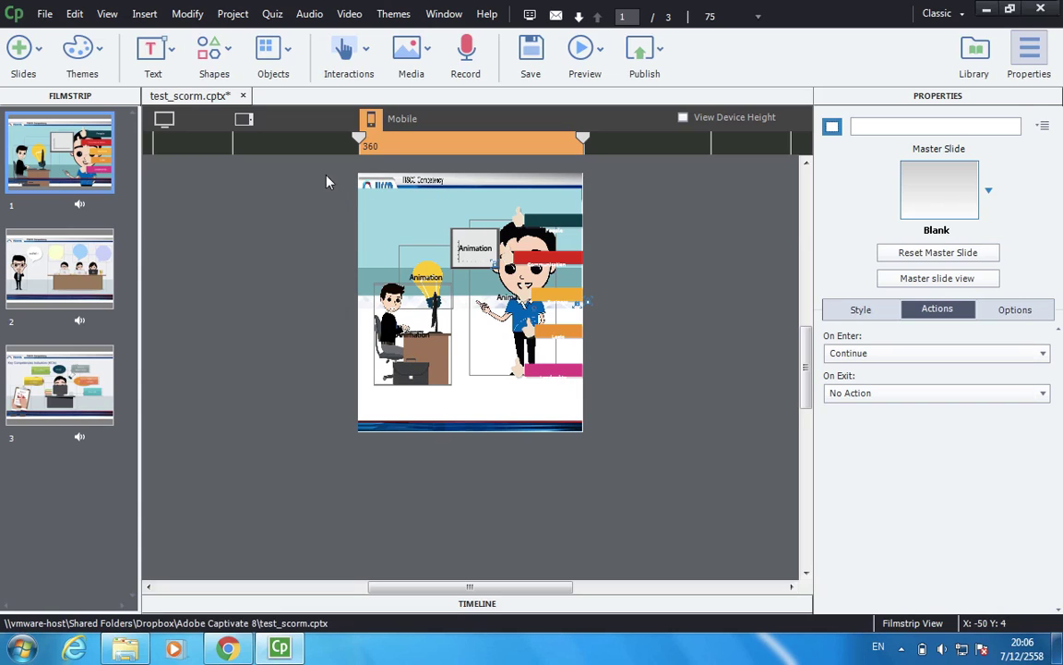
drag(290, 153, 629, 452)
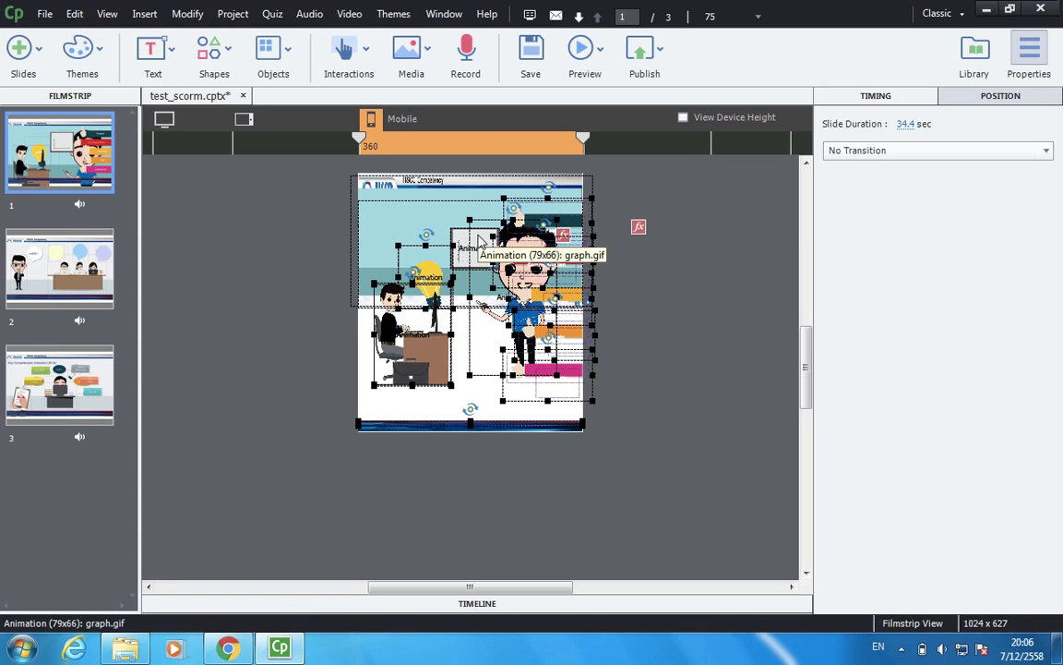
drag(481, 238, 740, 309)
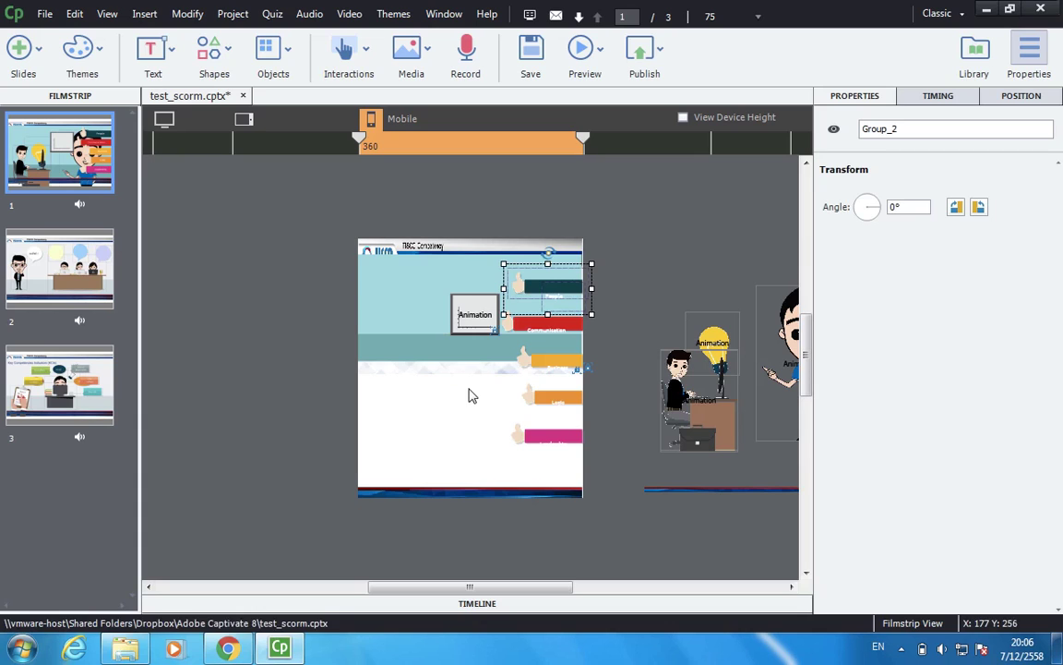
Expand and enlarge the timeline to examine the slide's object layers
click(449, 605)
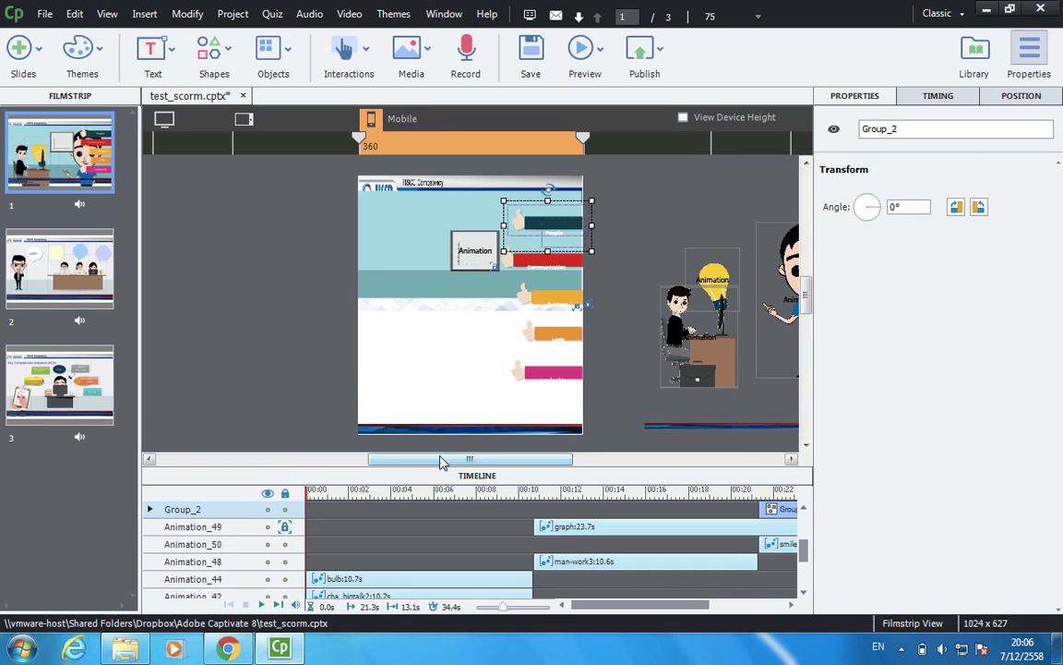
drag(441, 468, 444, 441)
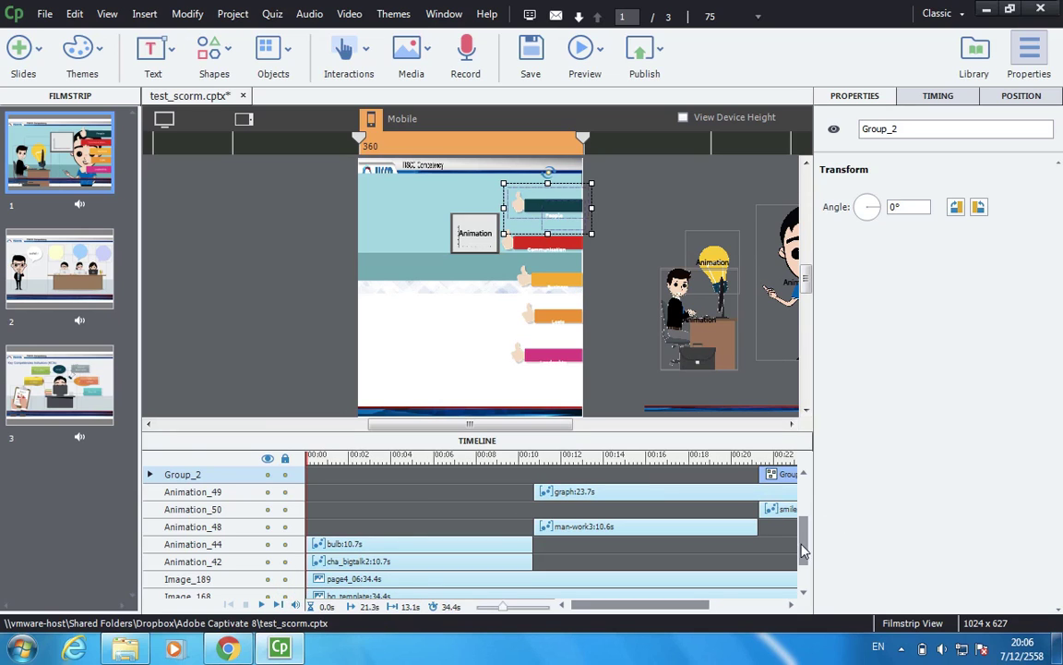
drag(802, 551, 809, 491)
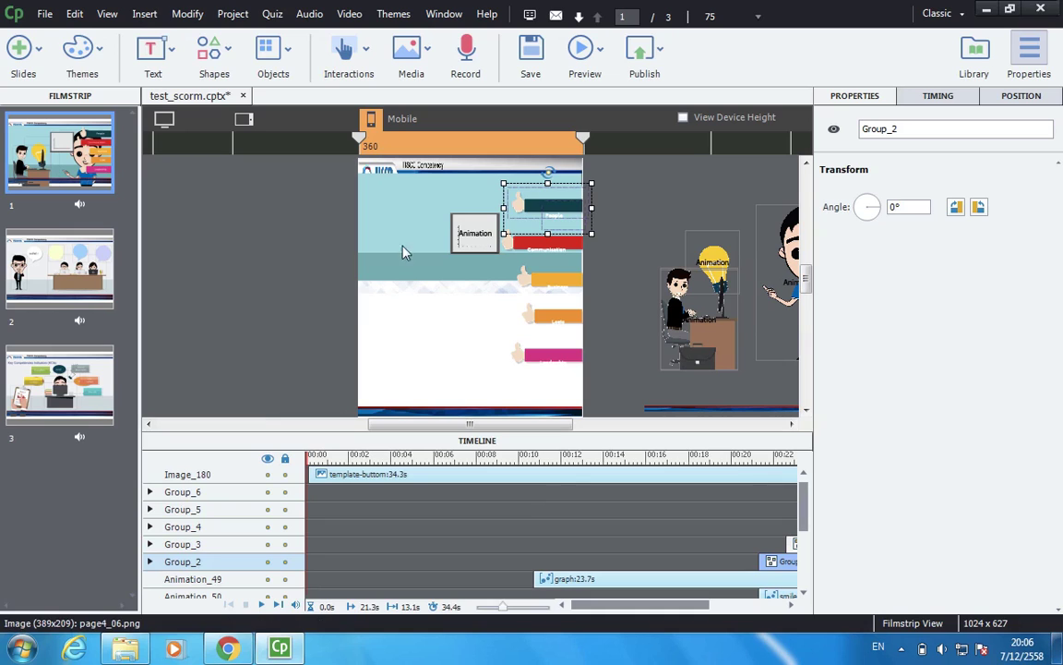
Move the remaining background images, graph animation and caption groups off the mobile slide to its left
click(616, 380)
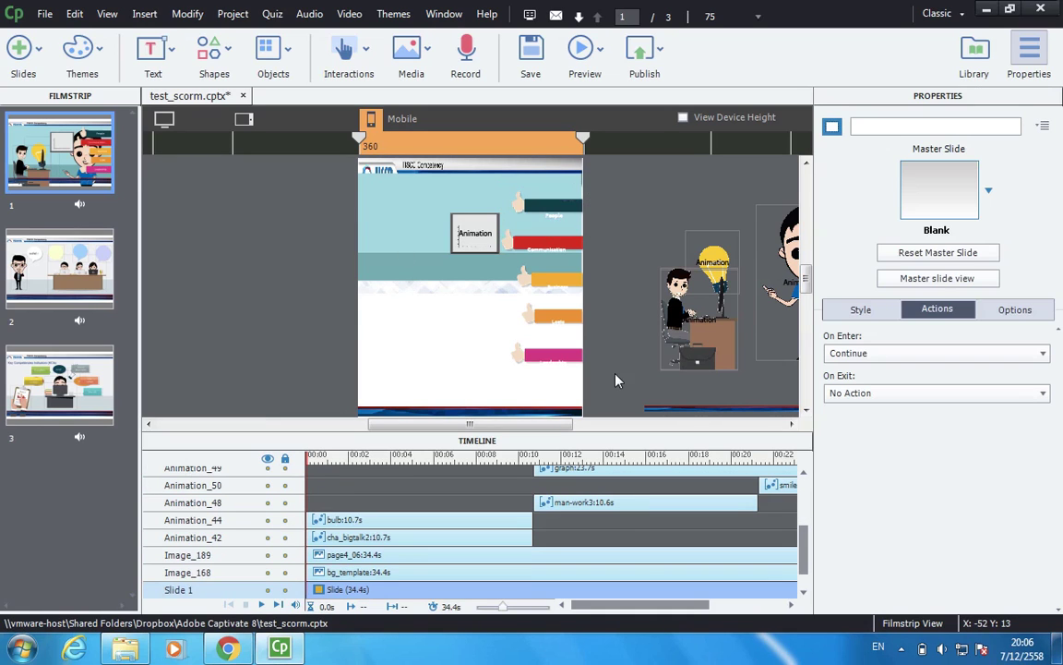
drag(348, 179, 627, 408)
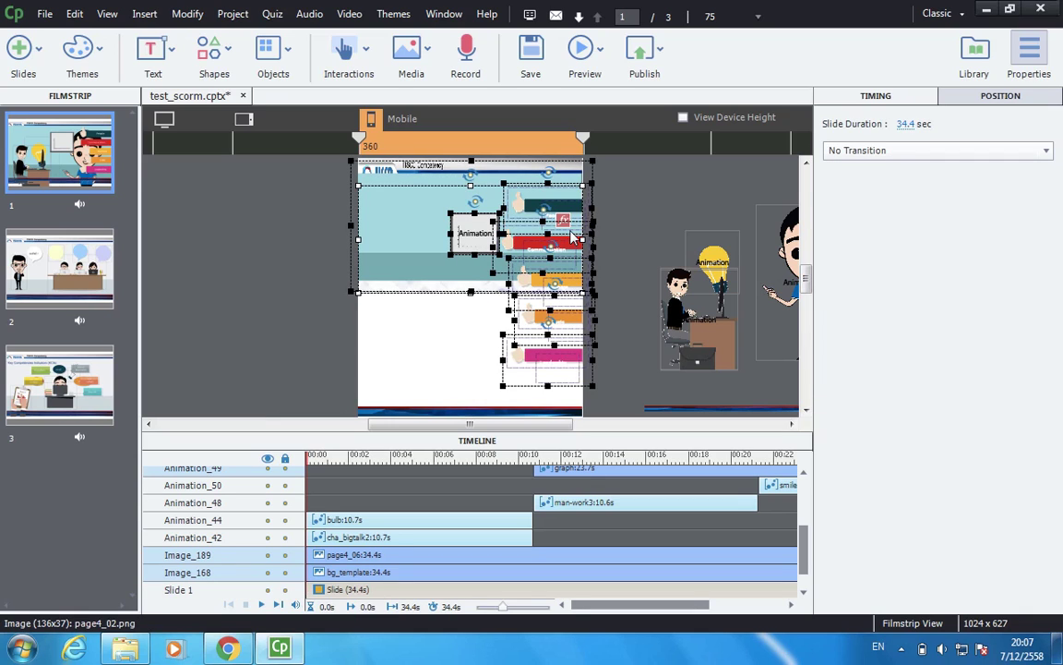
drag(572, 237, 330, 292)
click(633, 222)
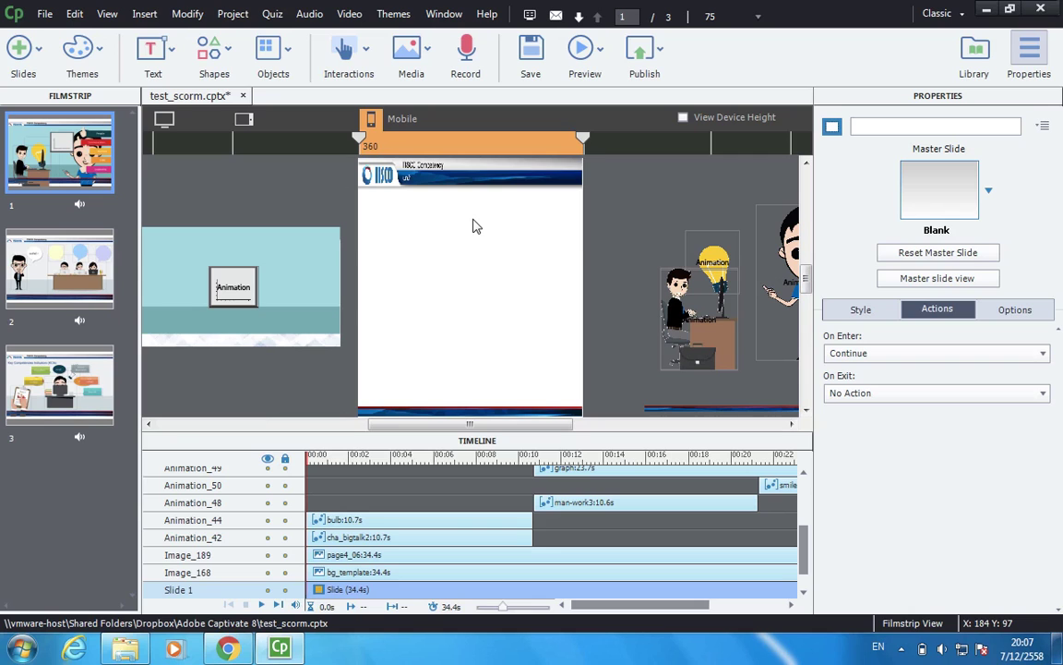
In the Tablet view with the timeline collapsed, move the page4_06.png and bg_template.jpg images down below the TISCO header
click(246, 119)
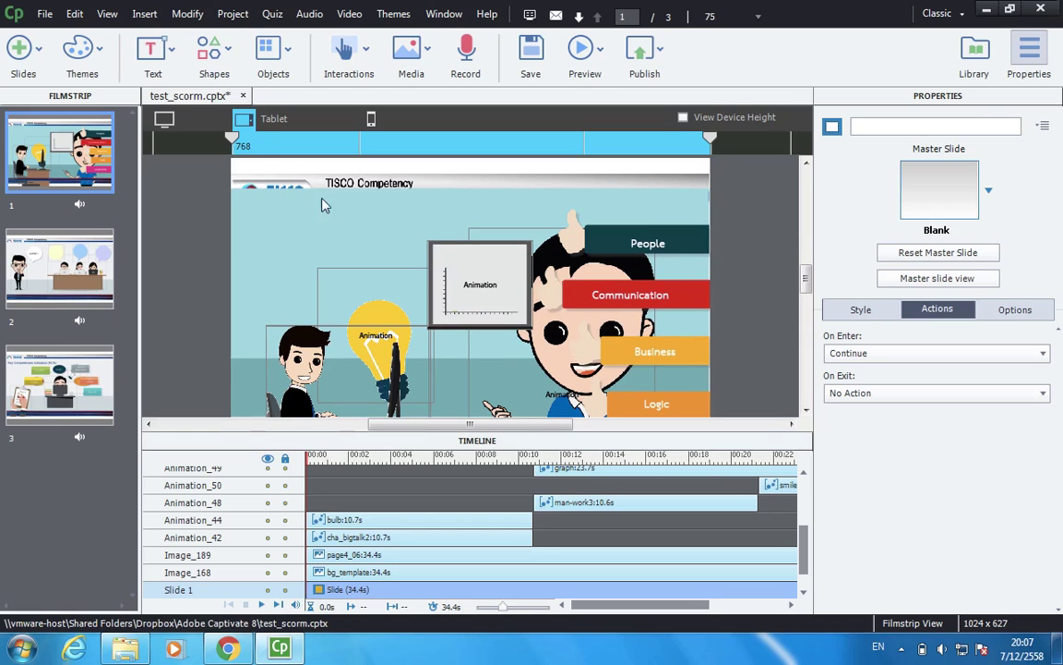
click(477, 441)
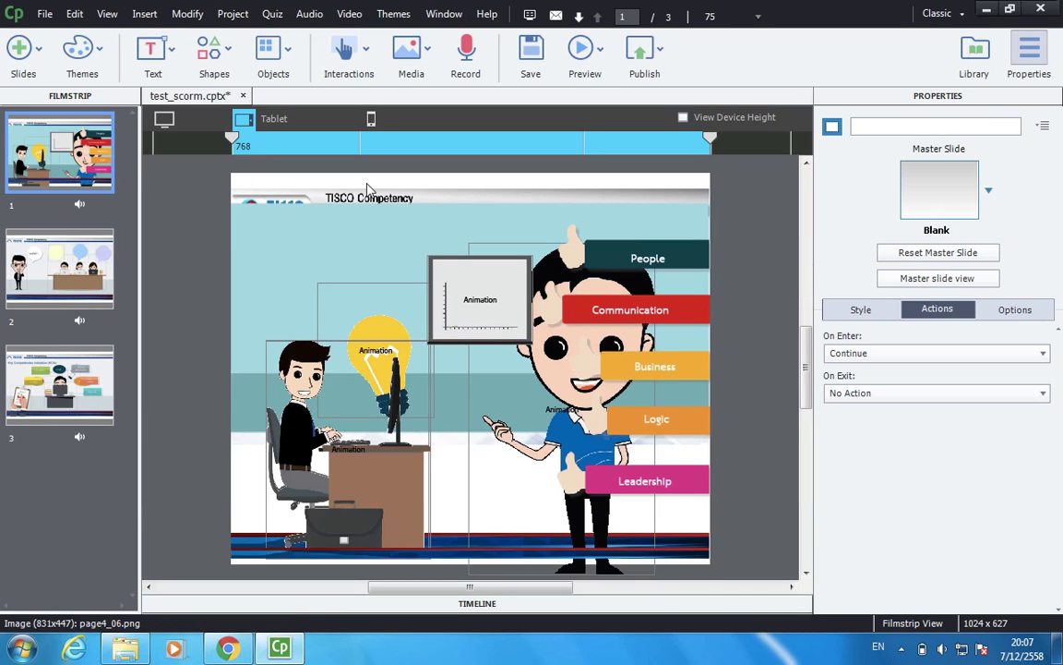
click(367, 220)
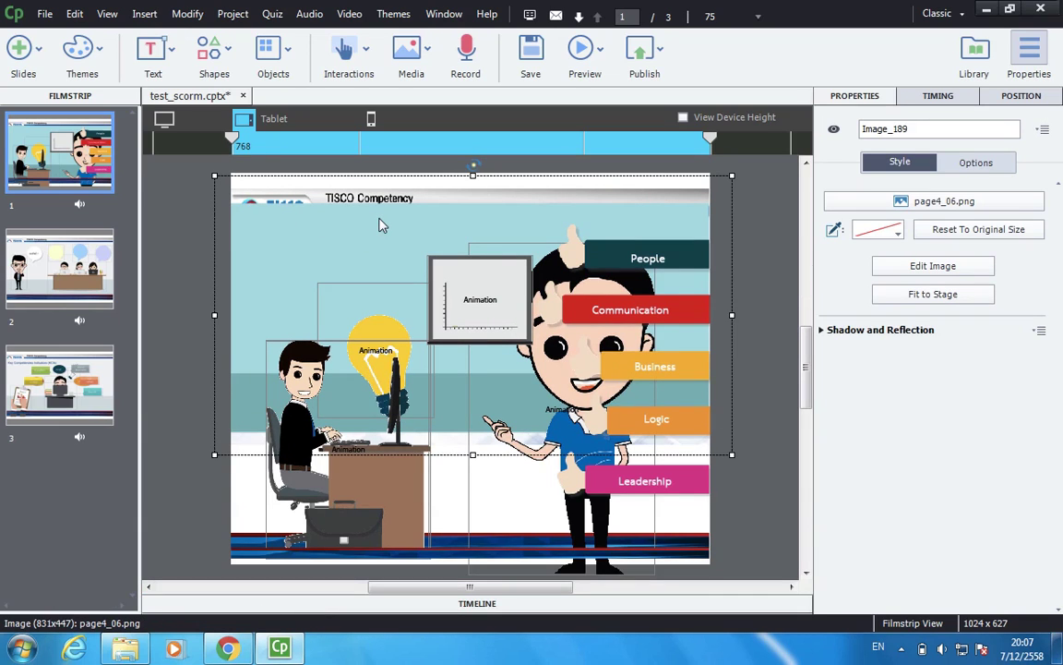
drag(381, 224, 375, 278)
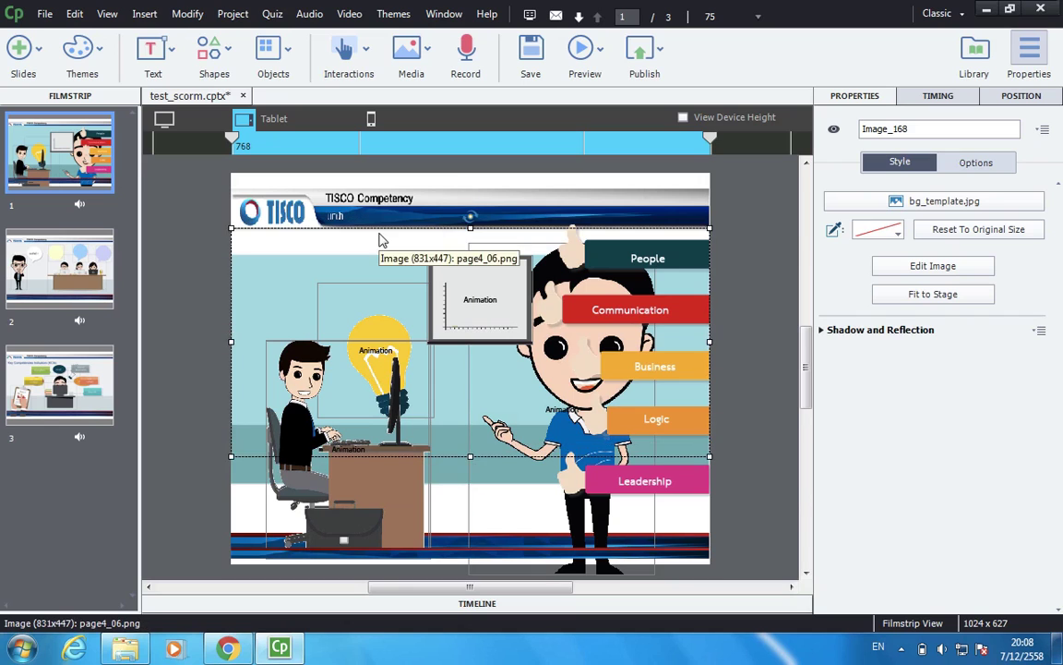
Nudge the page4_06.png background image up until its teal area meets the TISCO header
key(Up)
key(Up)
key(Up)
key(Up)
key(Up)
key(Up)
key(Up)
key(Up)
key(Up)
key(Up)
key(Up)
key(Up)
key(Up)
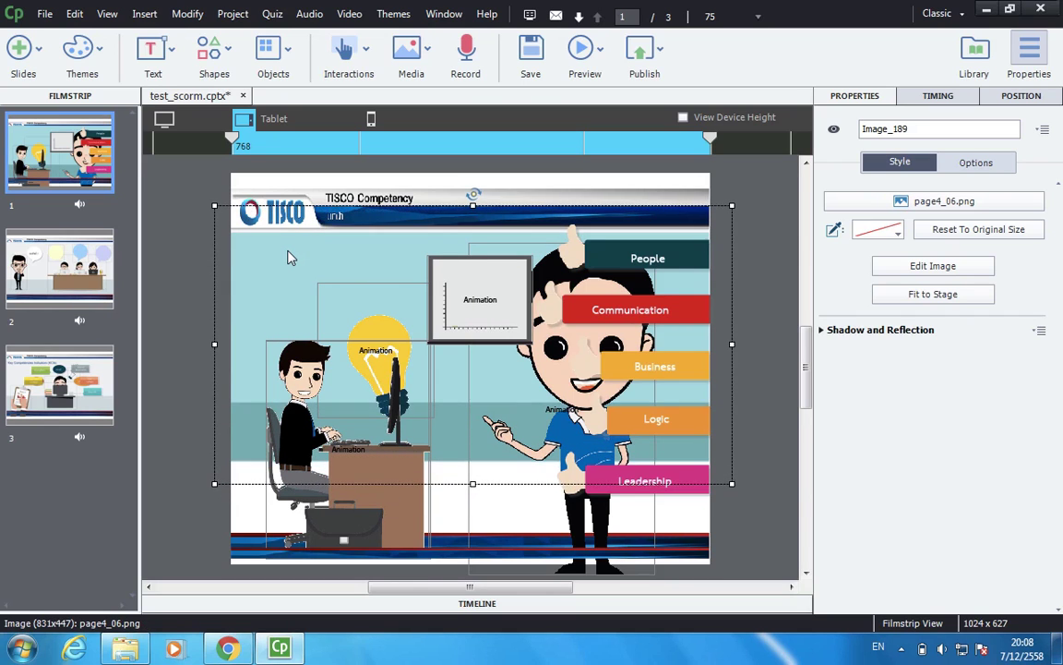
Compare the first slide's Primary layout with its Tablet layout
click(291, 253)
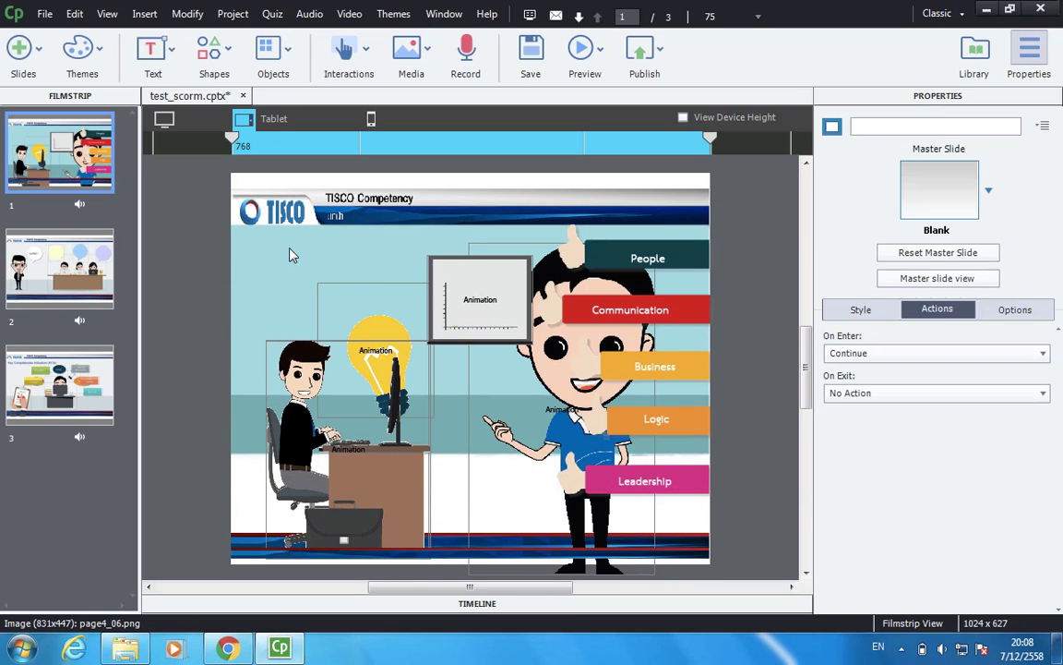
click(271, 256)
click(209, 242)
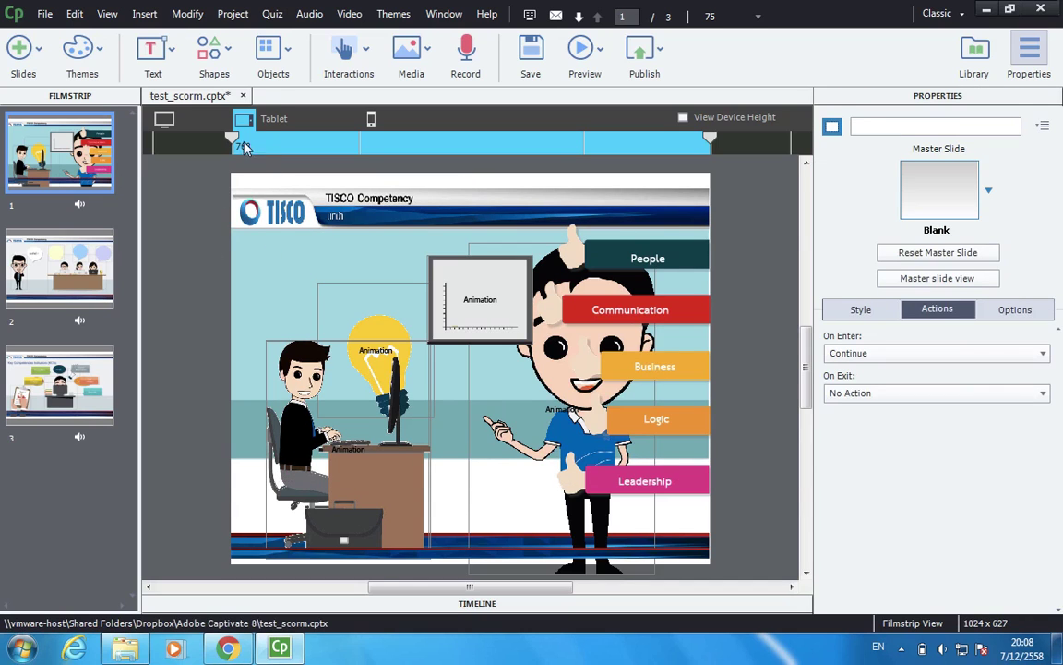
click(164, 120)
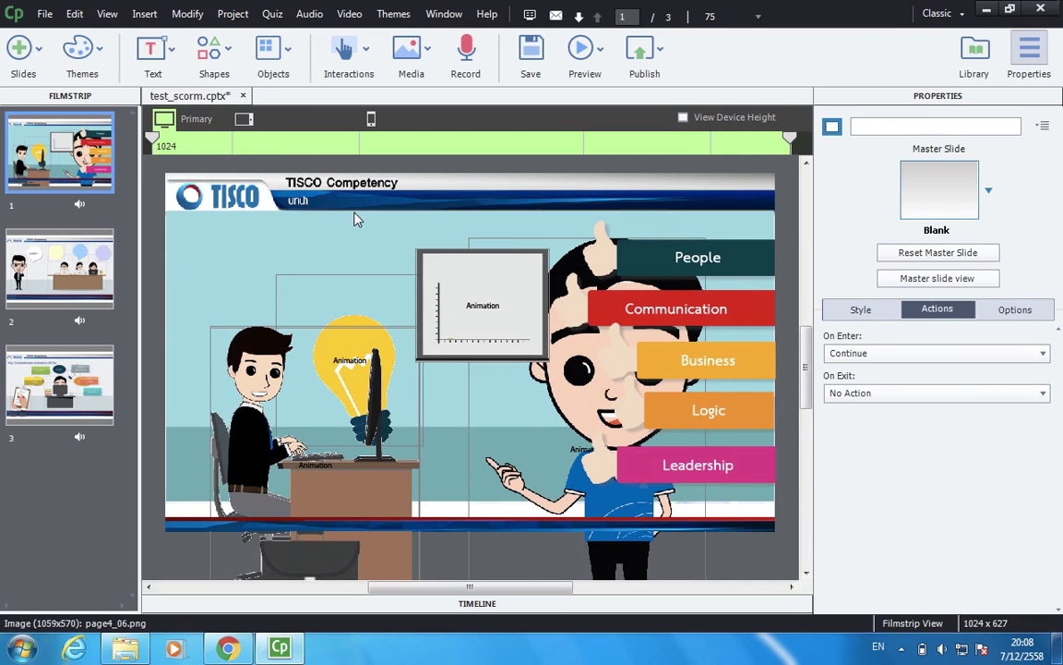
click(245, 120)
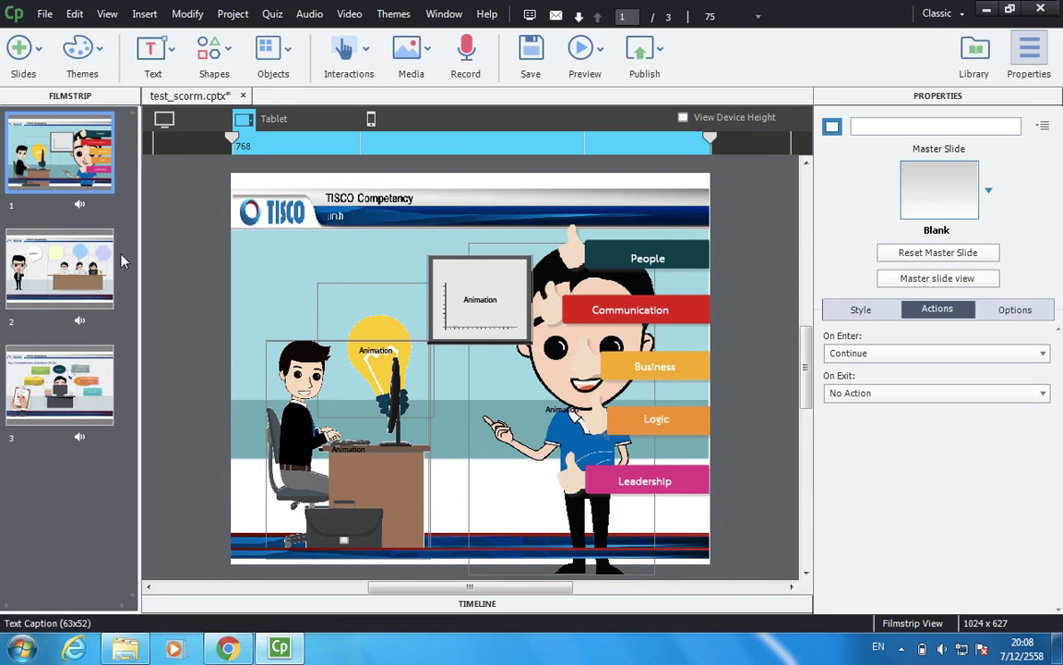
On slide 2 in the Tablet view, unlock the size and position of the page5_01.png background image
click(66, 284)
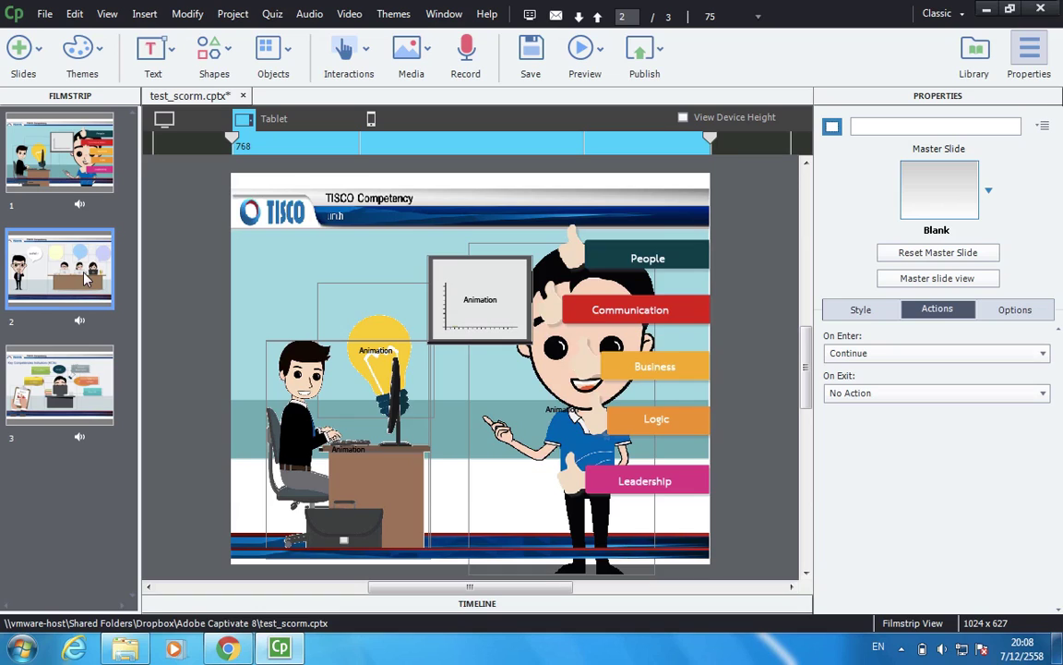
click(303, 221)
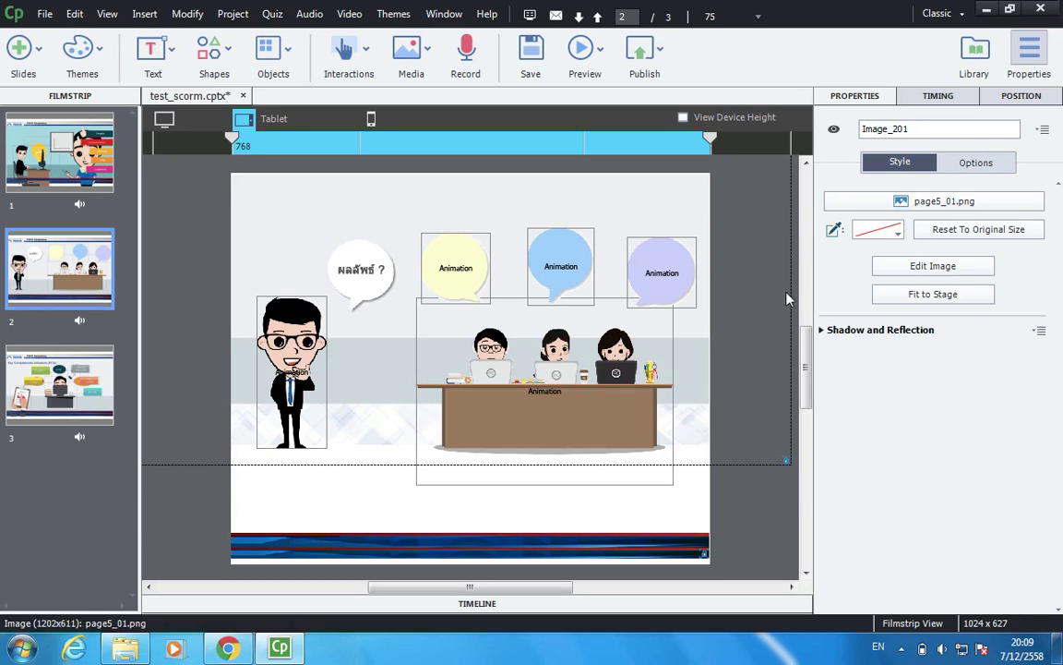
click(1023, 97)
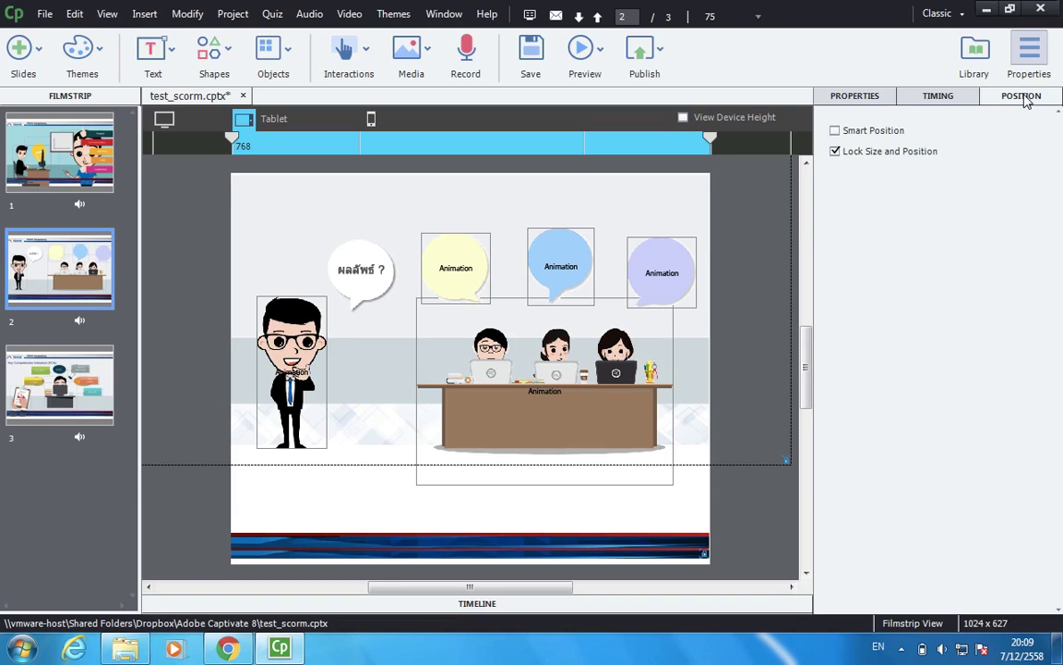
click(835, 152)
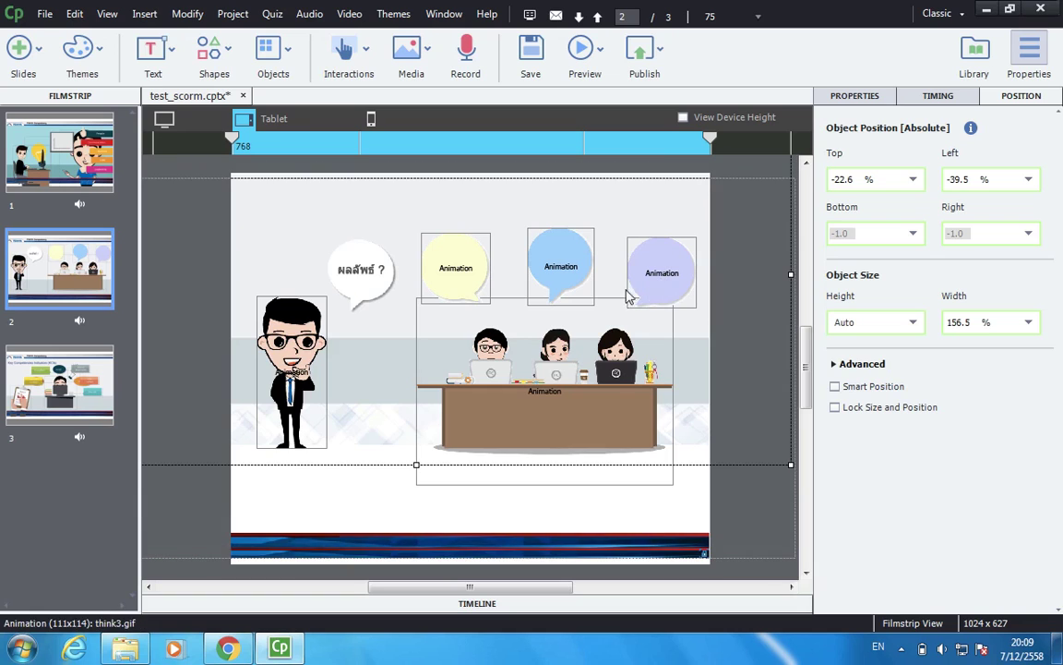
Move slide 2's background images down until page5_01.png sits directly below the TISCO header
key(ctrl+z)
key(ctrl+z)
key(ctrl+z)
key(ctrl+z)
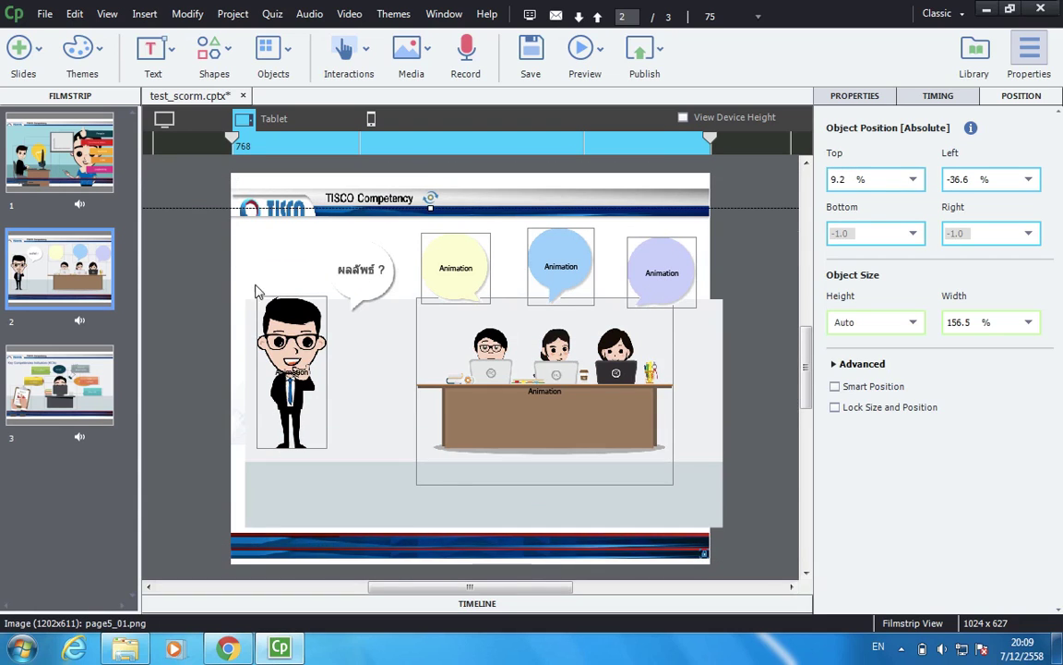
key(ctrl+z)
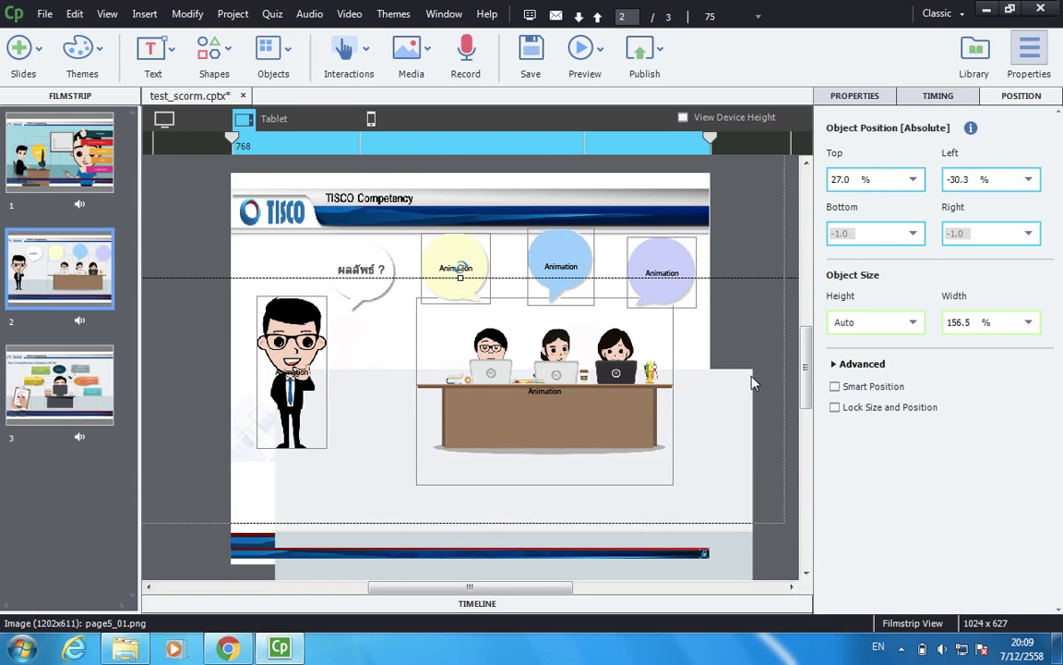
key(ctrl+z)
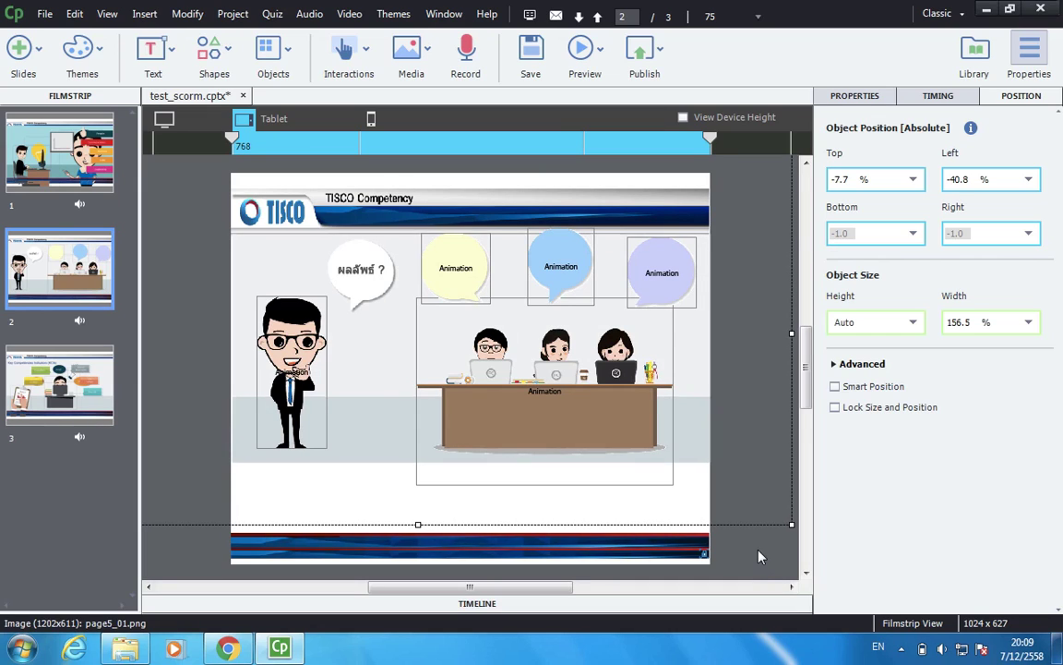
click(757, 554)
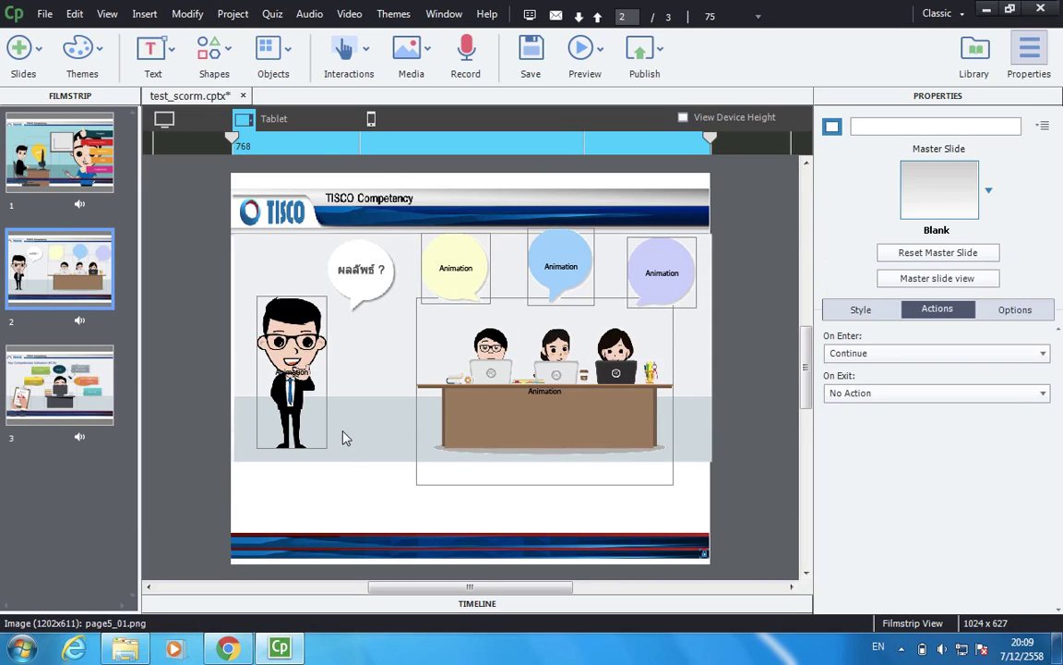
On slide 3 in the Tablet view, move the page5_01.png background image down away from the TISCO header
click(58, 374)
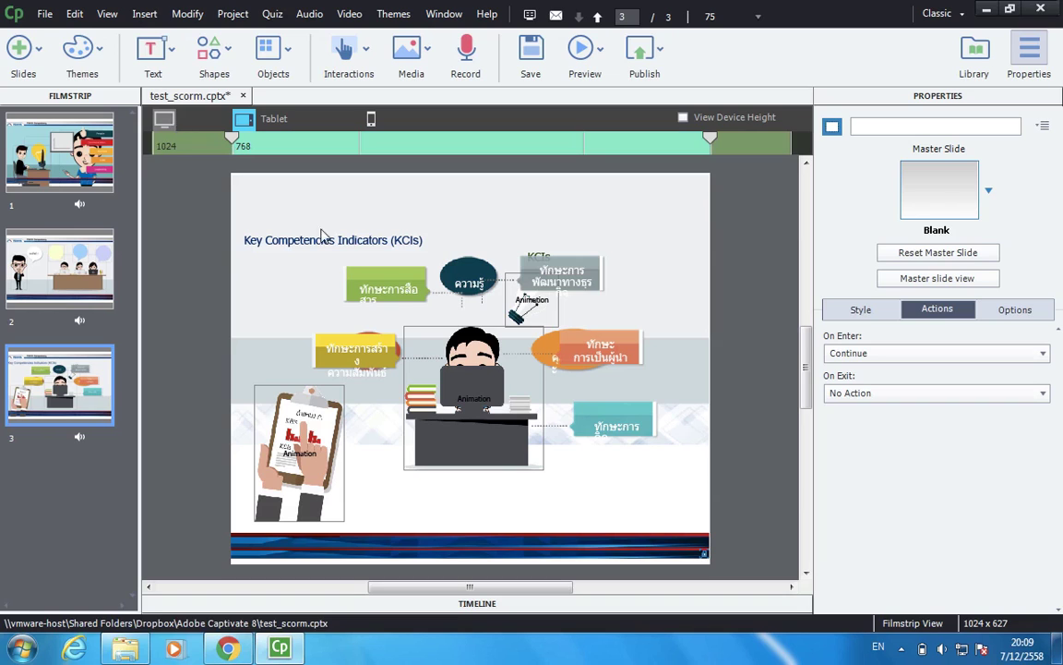
click(621, 214)
scroll(643, 212, up, 2)
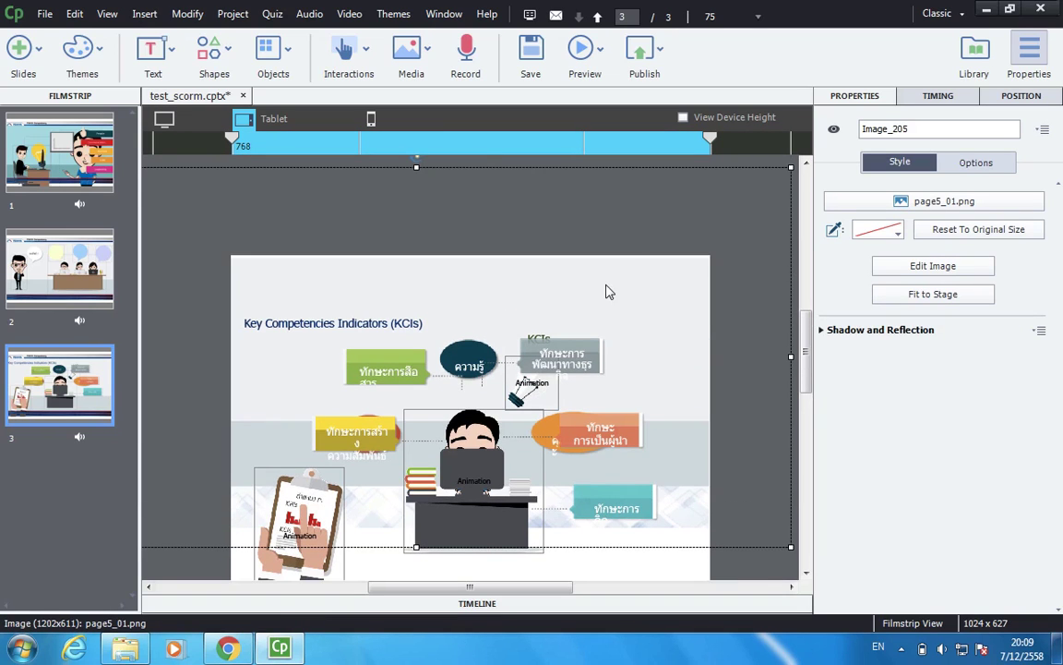
scroll(607, 292, down, 2)
click(1021, 95)
key(ctrl+z)
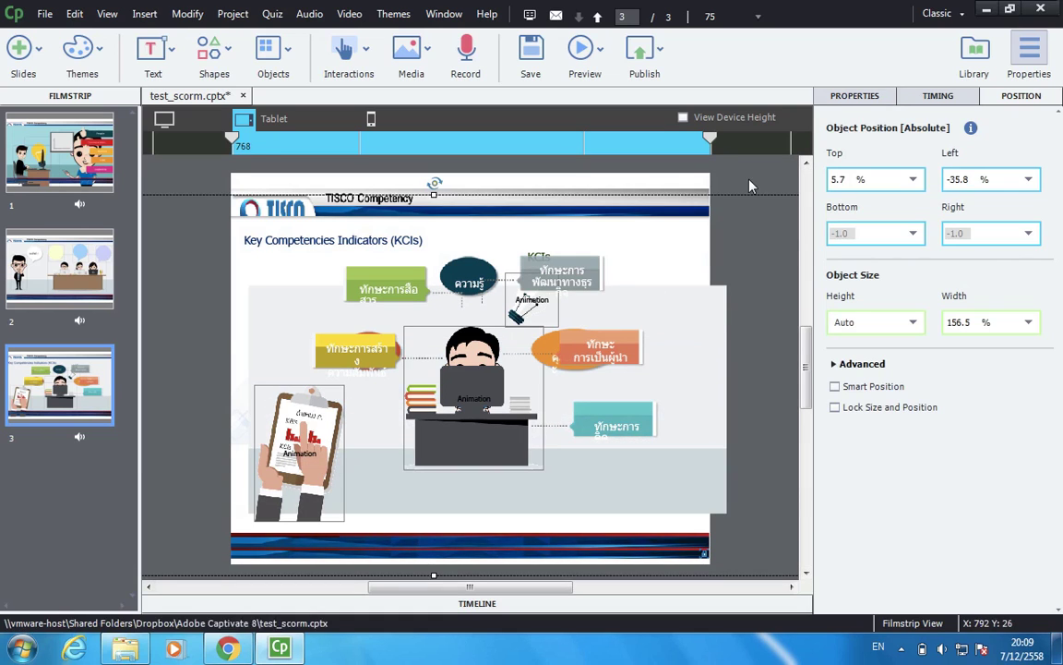
key(ctrl+z)
key(ctrl+z)
key(ctrl+z)
key(ctrl+z)
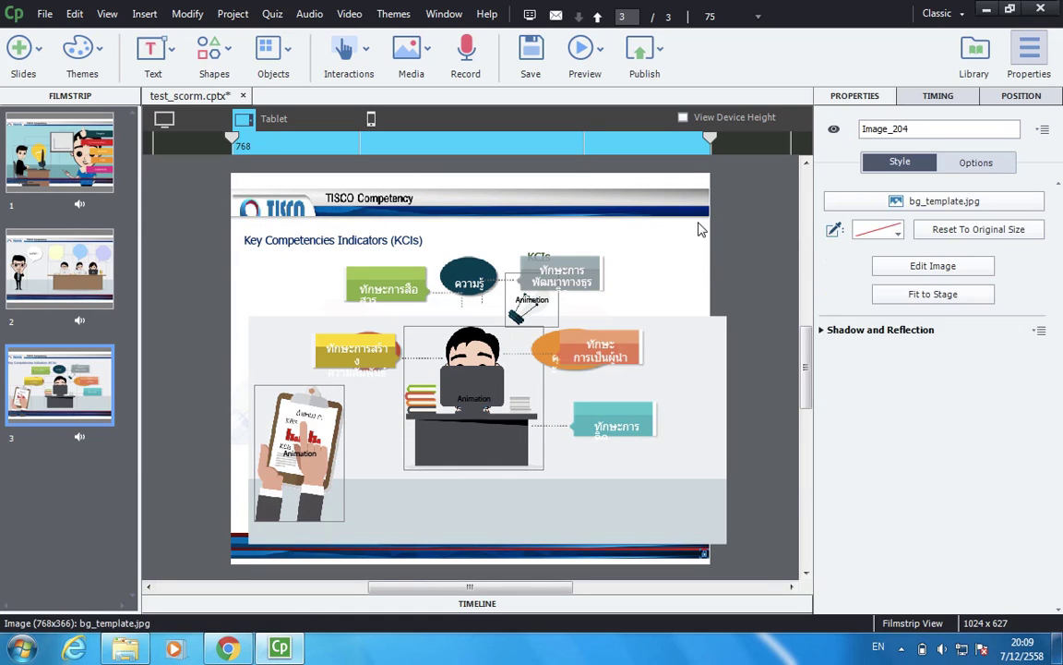
Move slide 3's bg_template.jpg down below the TISCO header and bring page5_01.png back up to meet the header
key(ctrl+z)
key(ctrl+z)
key(ctrl+z)
key(ctrl+z)
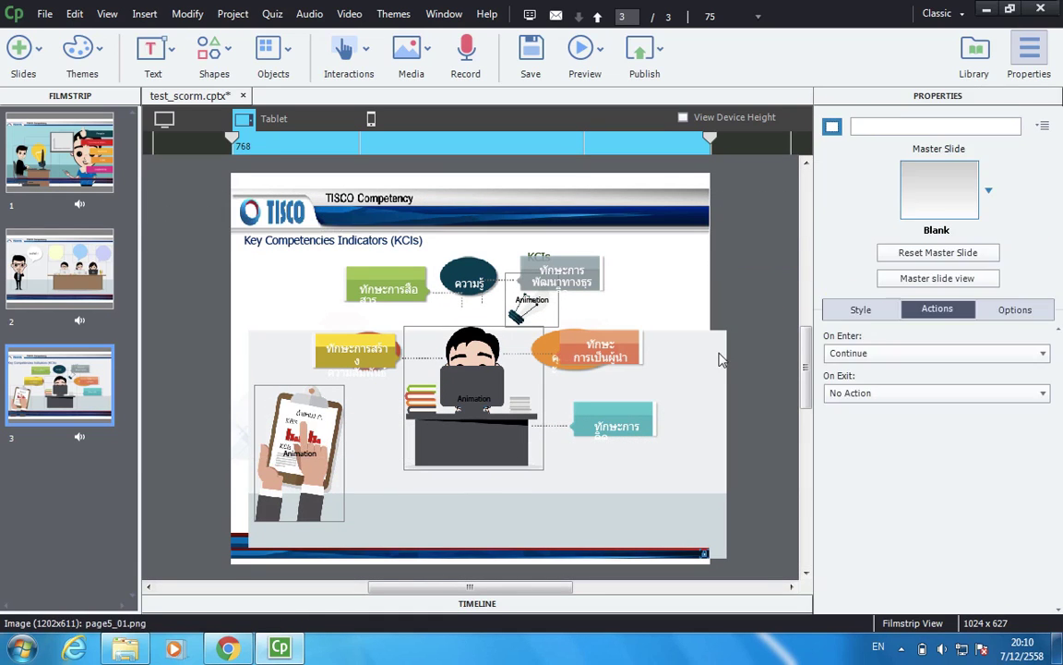
key(ctrl+z)
key(ctrl+z)
key(ctrl+z)
key(ctrl+z)
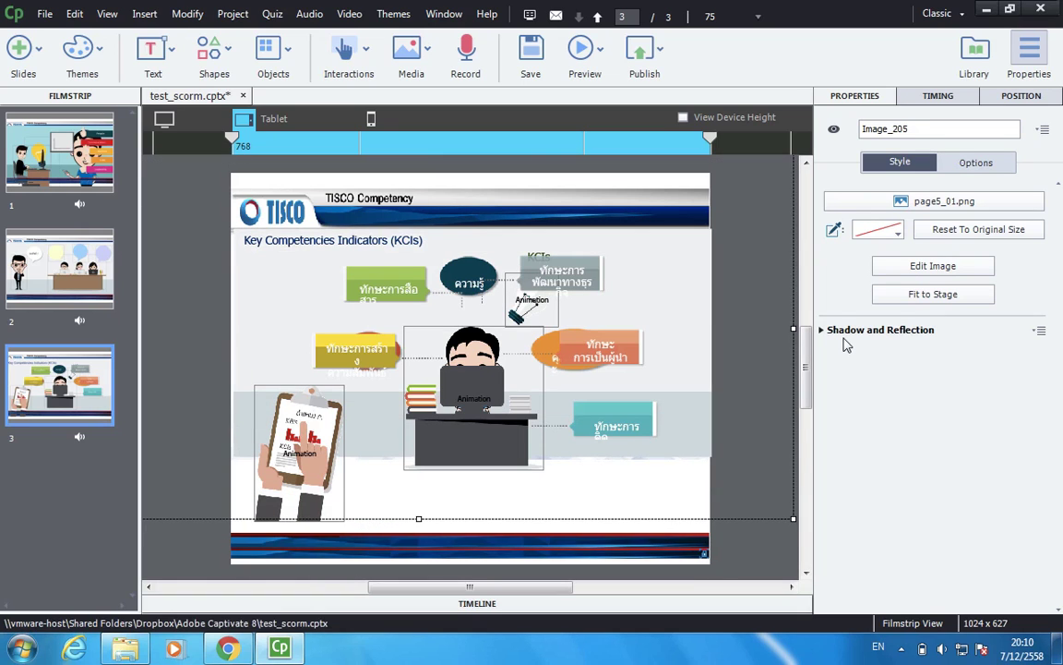
key(ctrl+z)
key(ctrl+z)
key(ctrl+z)
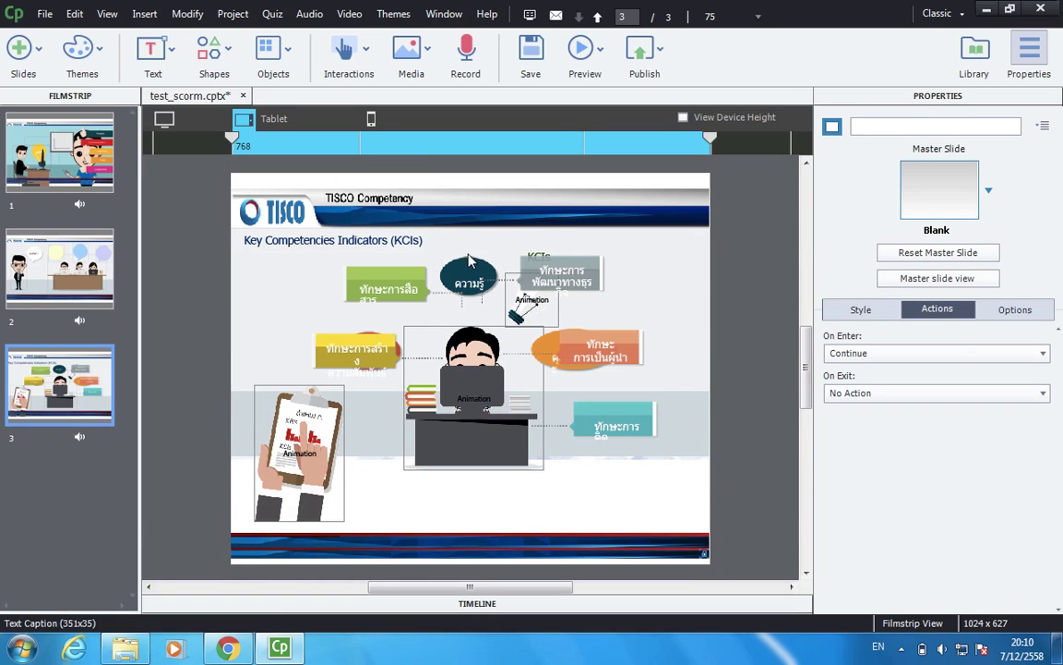
Set the font of the captions on slide 3's green and grey boxes to TH Sarabun New
click(384, 292)
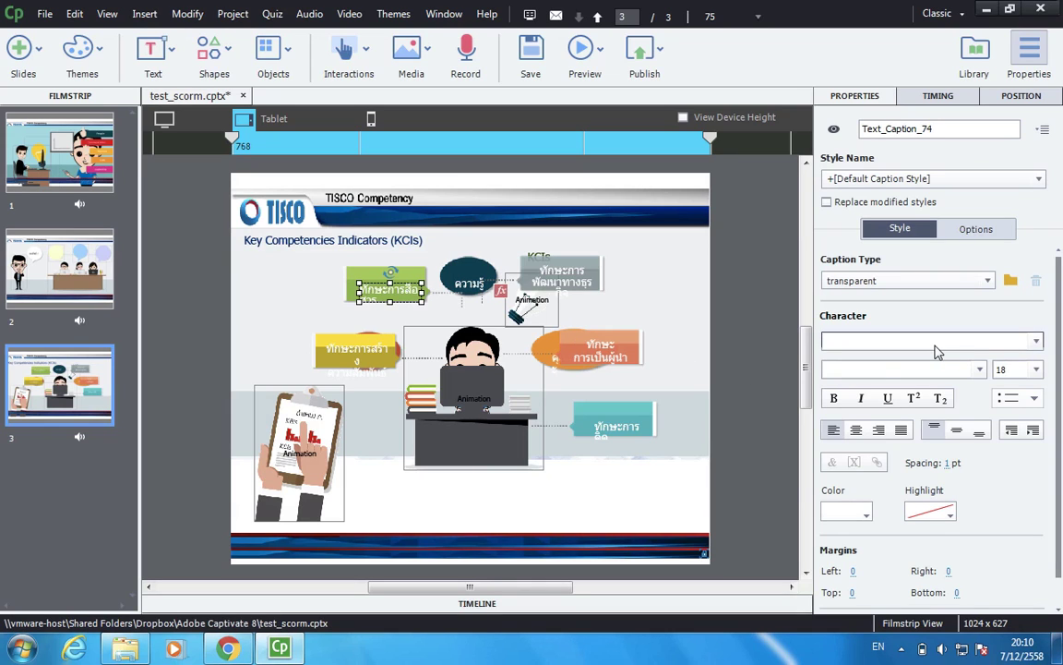
scroll(937, 349, down, 5)
click(549, 300)
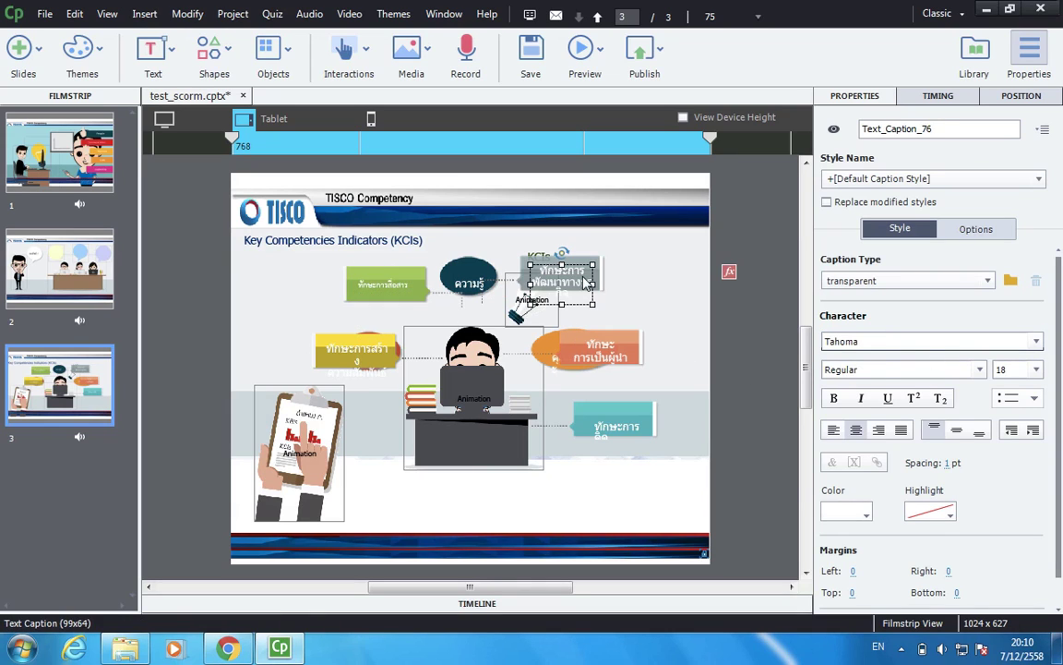
click(914, 342)
scroll(914, 342, down, 3)
Set the font of the captions on the yellow and red-orange boxes to TH Sarabun New
click(383, 363)
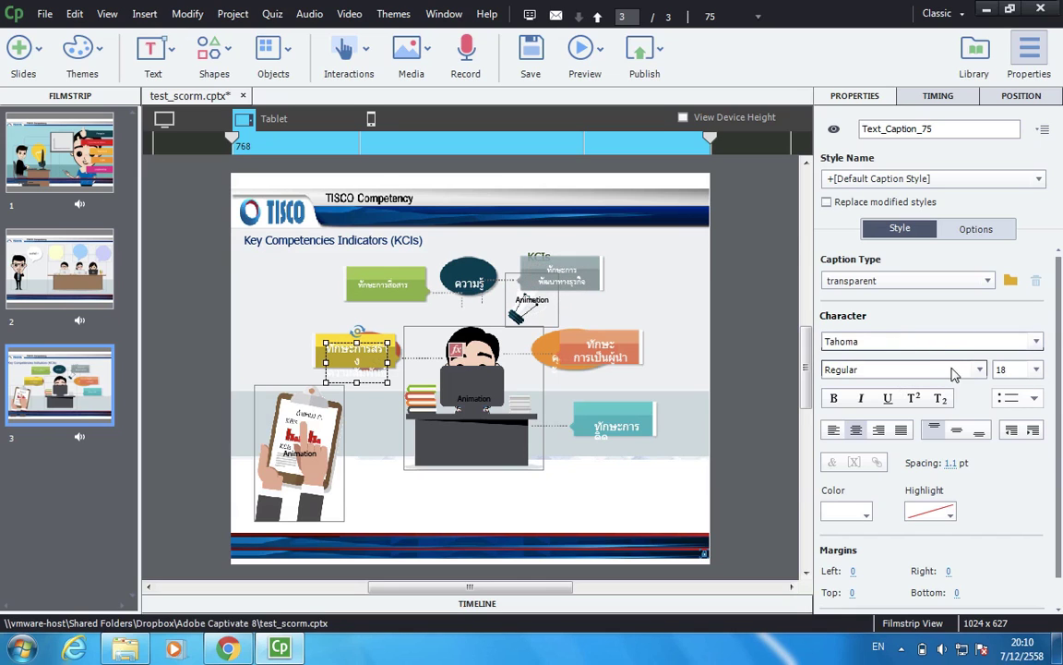
click(938, 344)
scroll(938, 349, down, 3)
click(609, 358)
click(914, 344)
scroll(914, 346, down, 3)
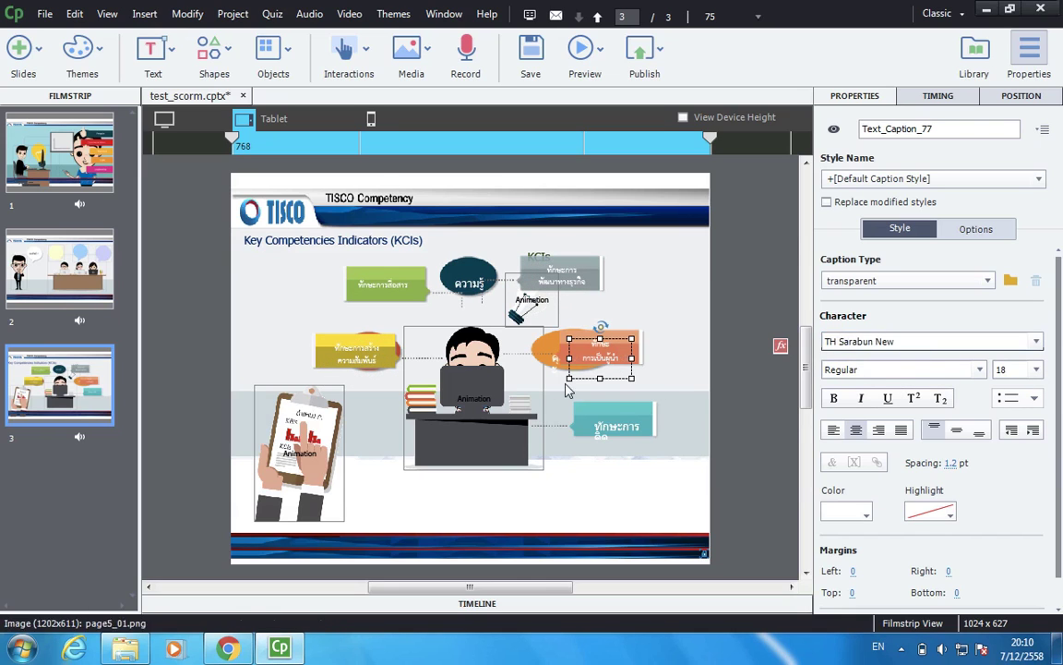
Set the font of the teal box caption and the orange ellipse caption to TH Sarabun New
click(612, 422)
click(884, 342)
scroll(883, 346, down, 3)
click(552, 367)
click(552, 365)
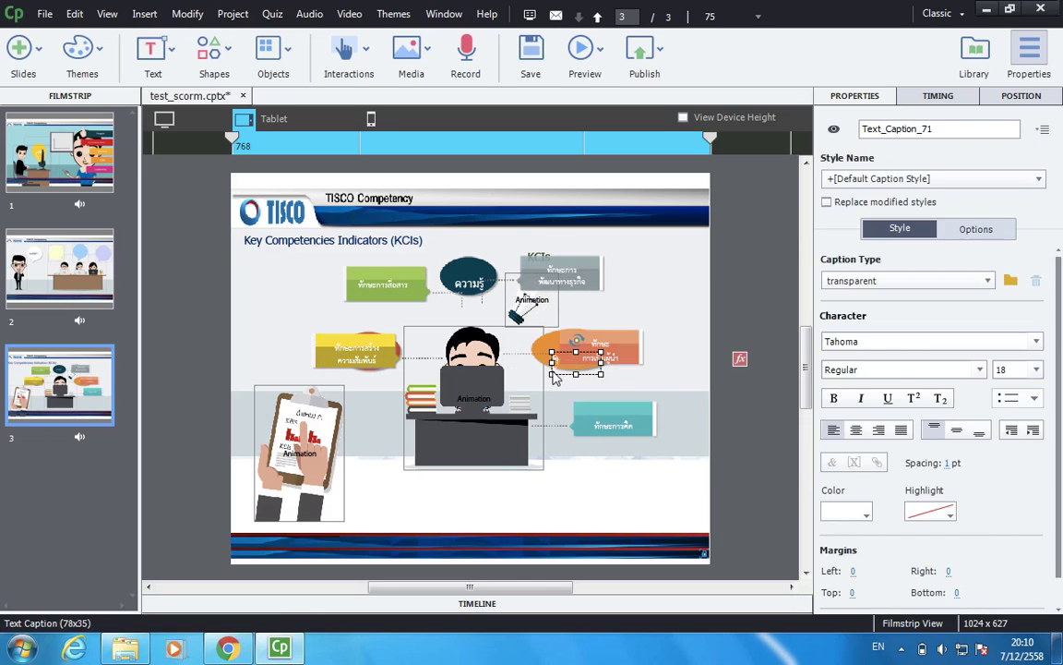
click(901, 341)
scroll(902, 343, down, 3)
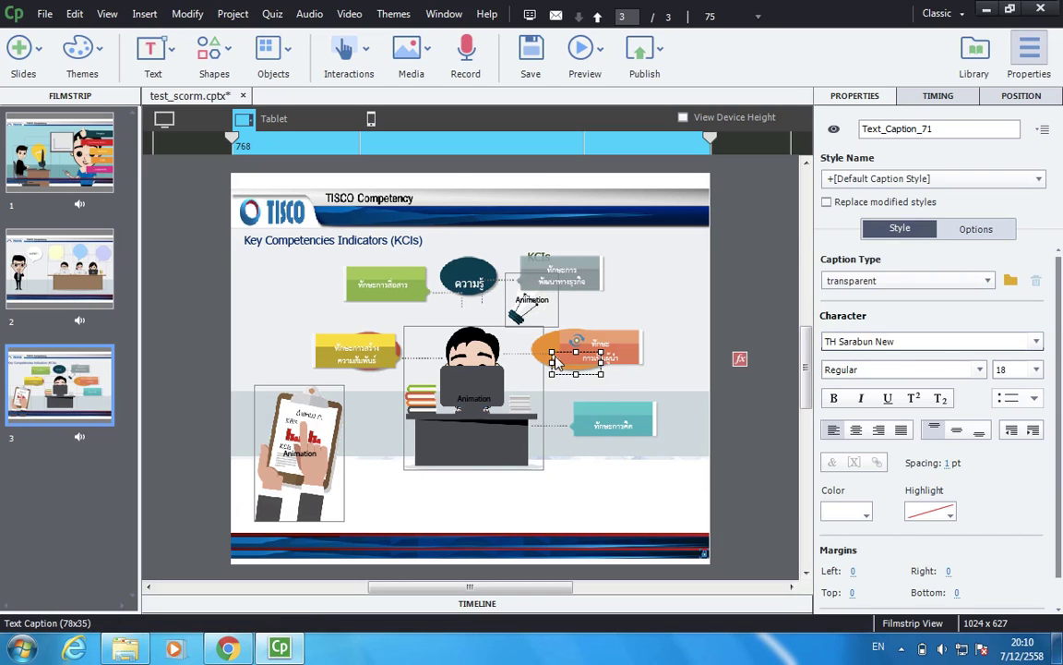
Move the orange ellipse and teal box captions up within their shapes and nudge the grey box caption up slightly
click(535, 357)
click(725, 390)
click(565, 365)
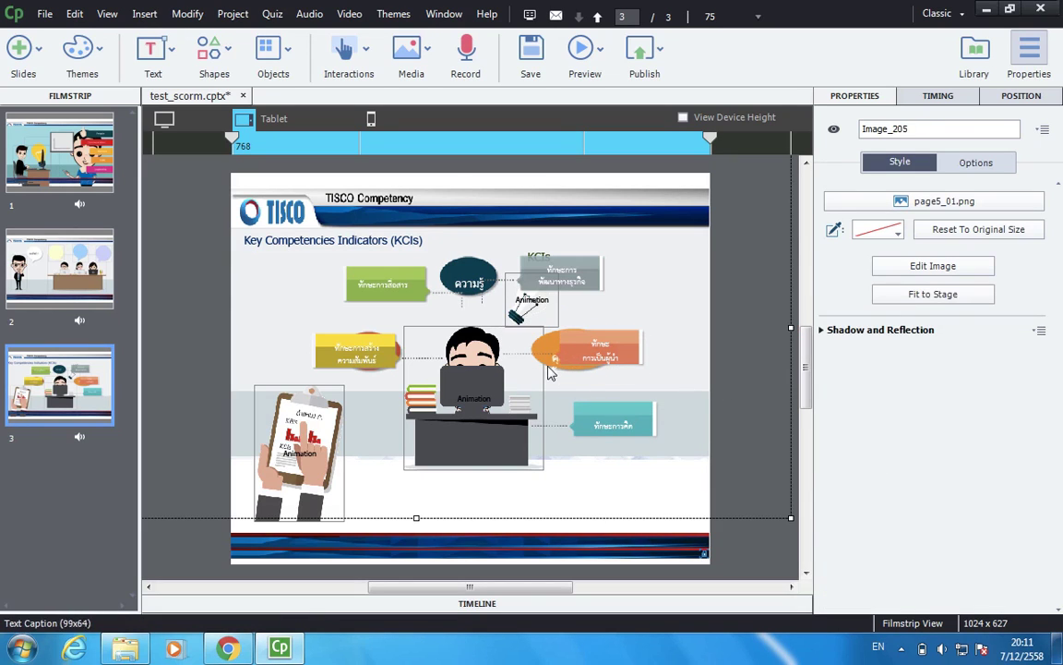
click(864, 341)
scroll(864, 343, down, 3)
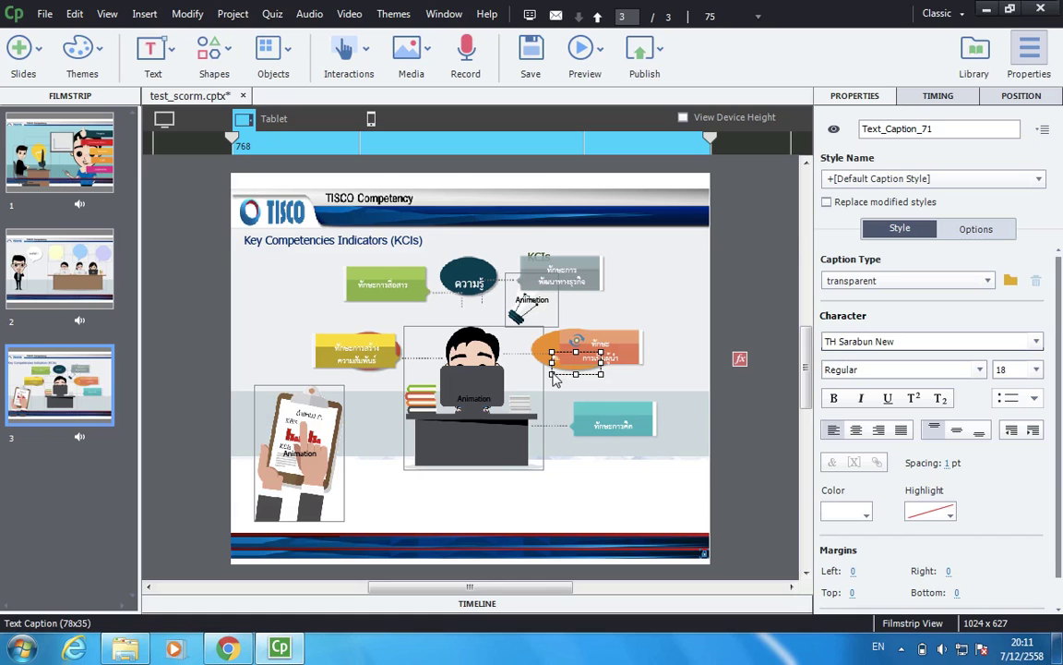
click(616, 429)
click(540, 360)
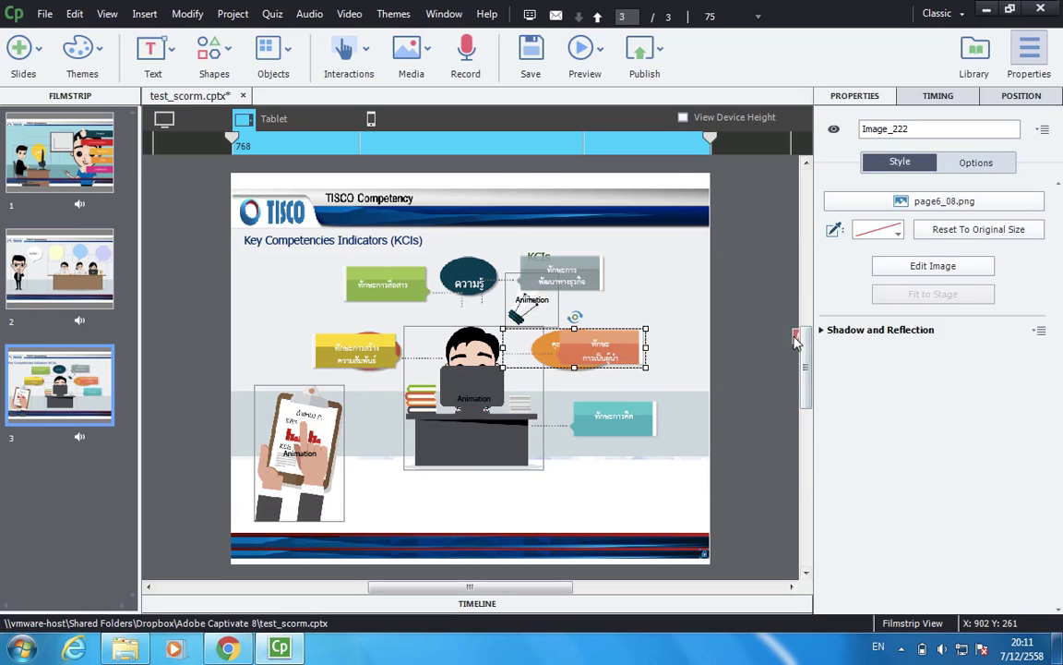
key(Tab)
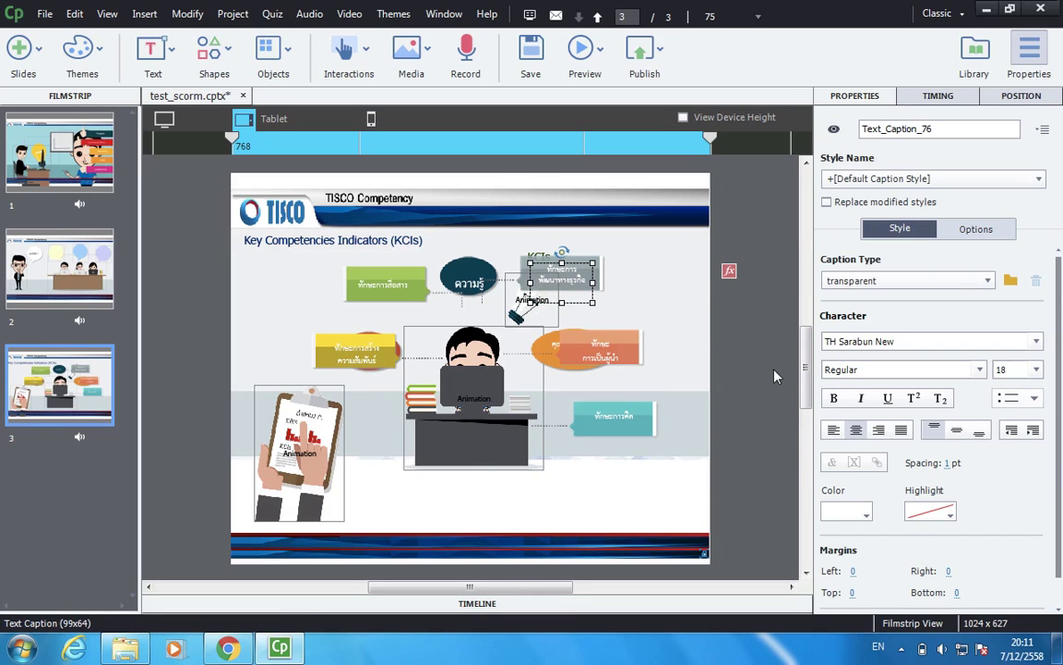
Compare slide 3's Primary layout with its Tablet layout
click(695, 458)
click(163, 118)
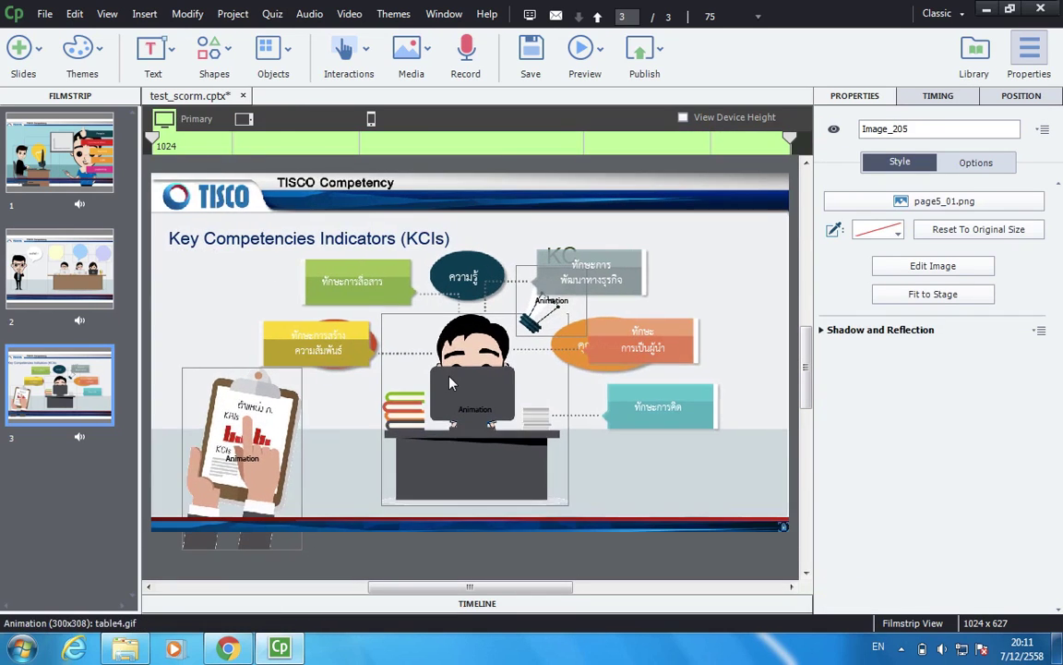
click(243, 118)
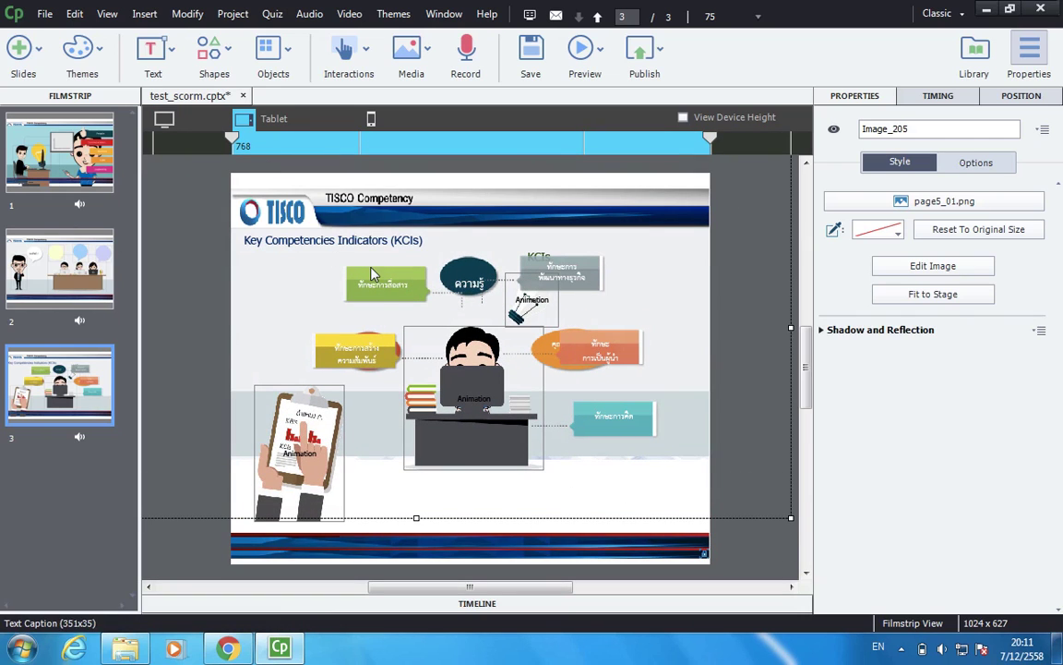
In the Mobile view, move slide 3's page5_01.png background off to its right and the remaining content objects off to its left
click(370, 118)
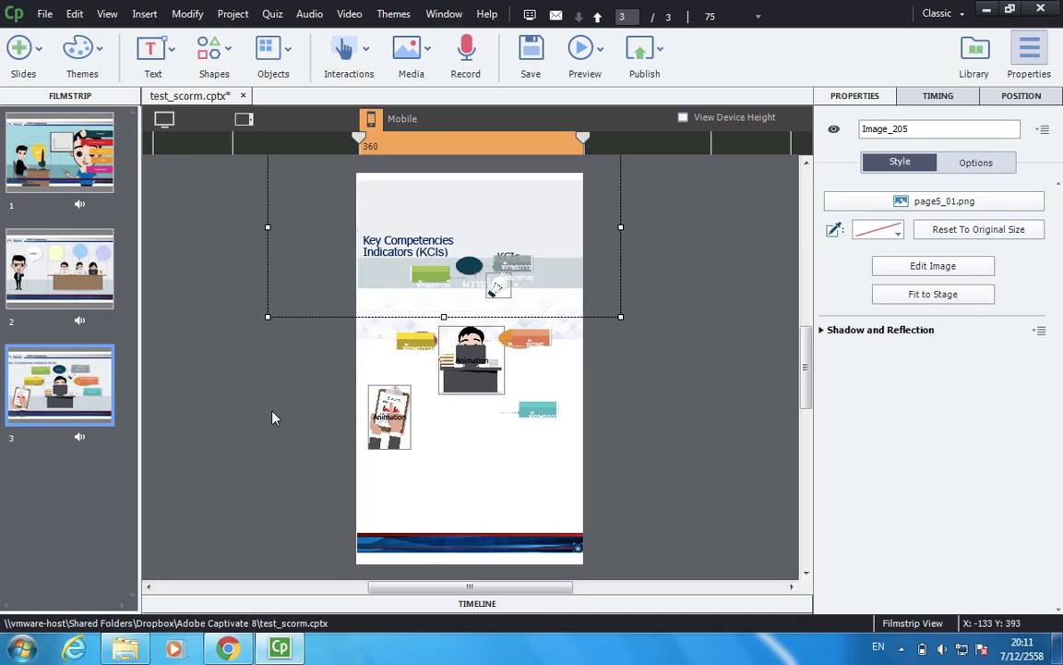
click(275, 413)
click(538, 347)
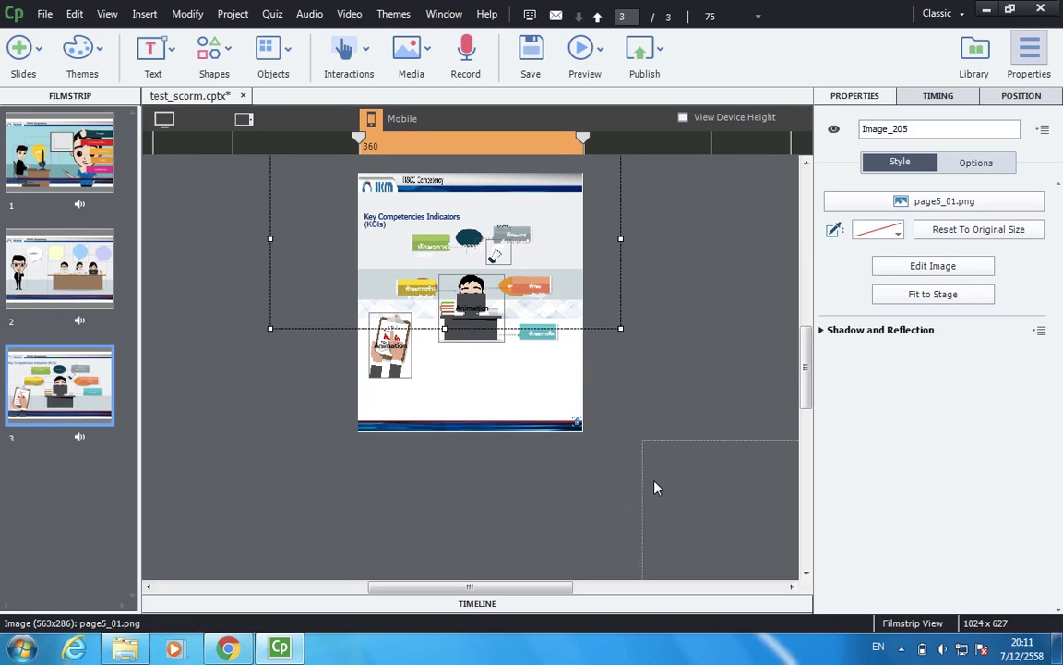
drag(260, 189, 580, 374)
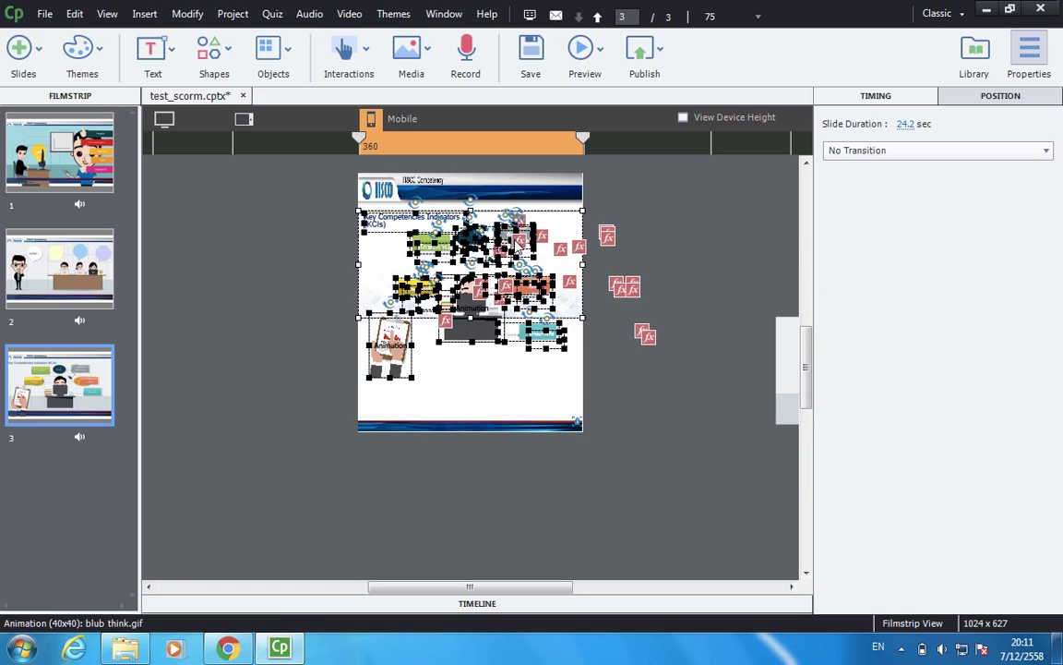
drag(510, 237, 288, 287)
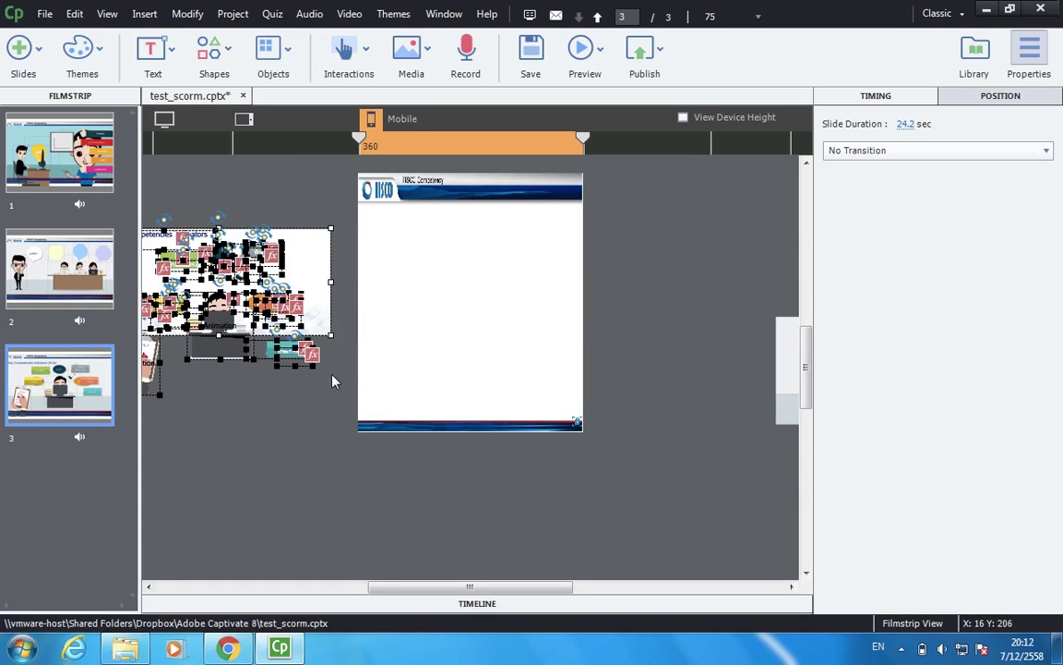
On slide 2 in the Mobile view, move the page5_01.png background off the slide, beyond its lower-right corner
click(518, 315)
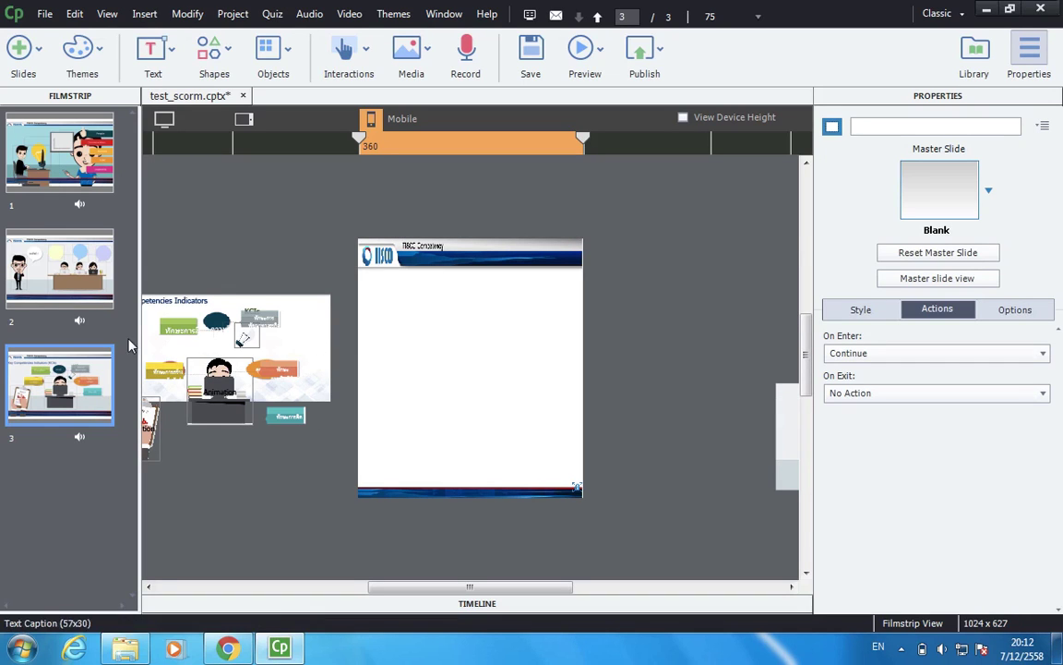
click(66, 288)
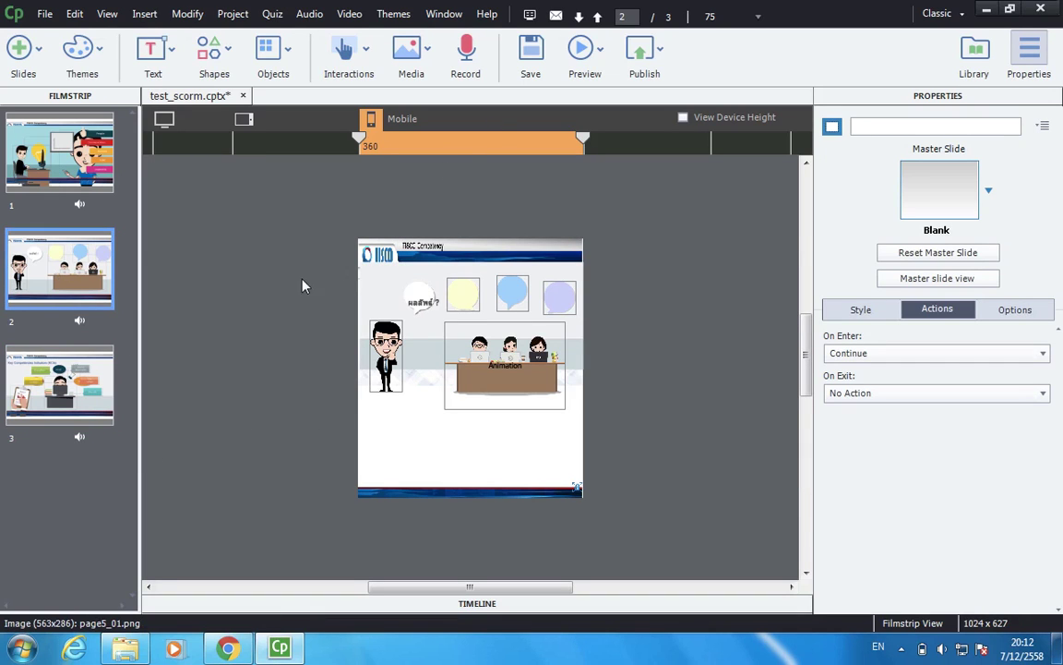
drag(302, 285, 658, 472)
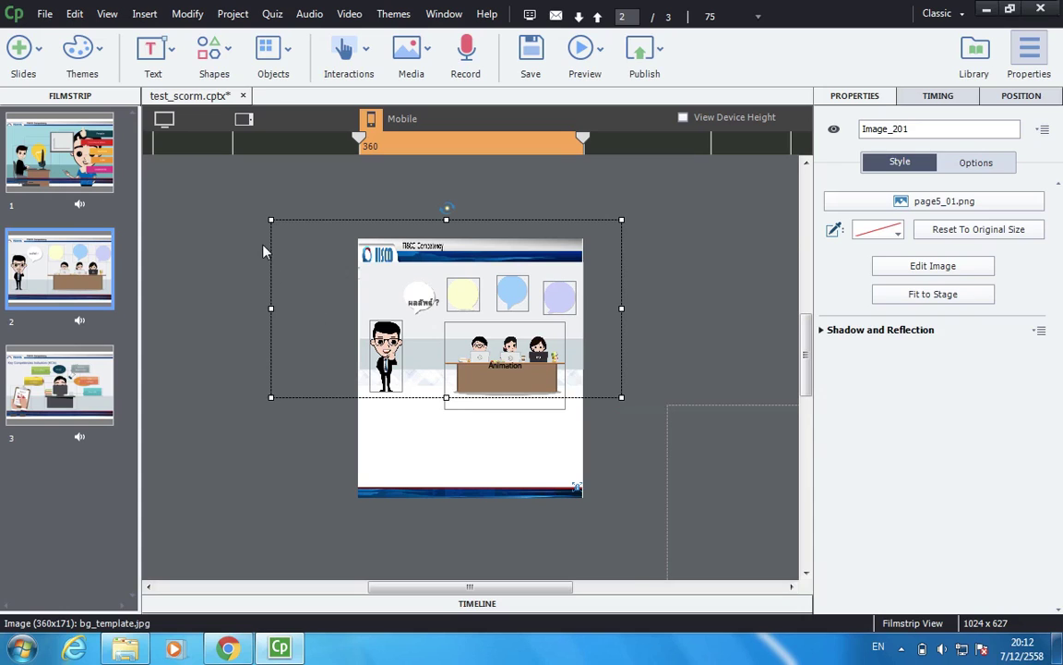
Move slide 2's remaining content objects, including the characters, speech bubbles and bg_template.jpg, off the Mobile slide to its left
click(258, 200)
drag(245, 204, 583, 494)
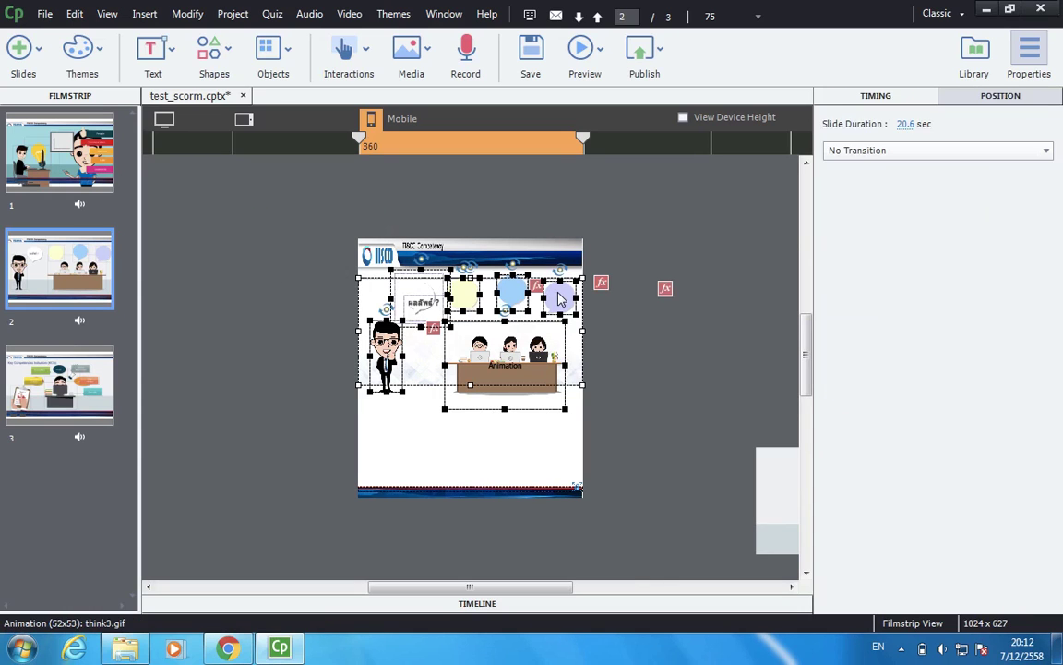
drag(560, 298, 663, 350)
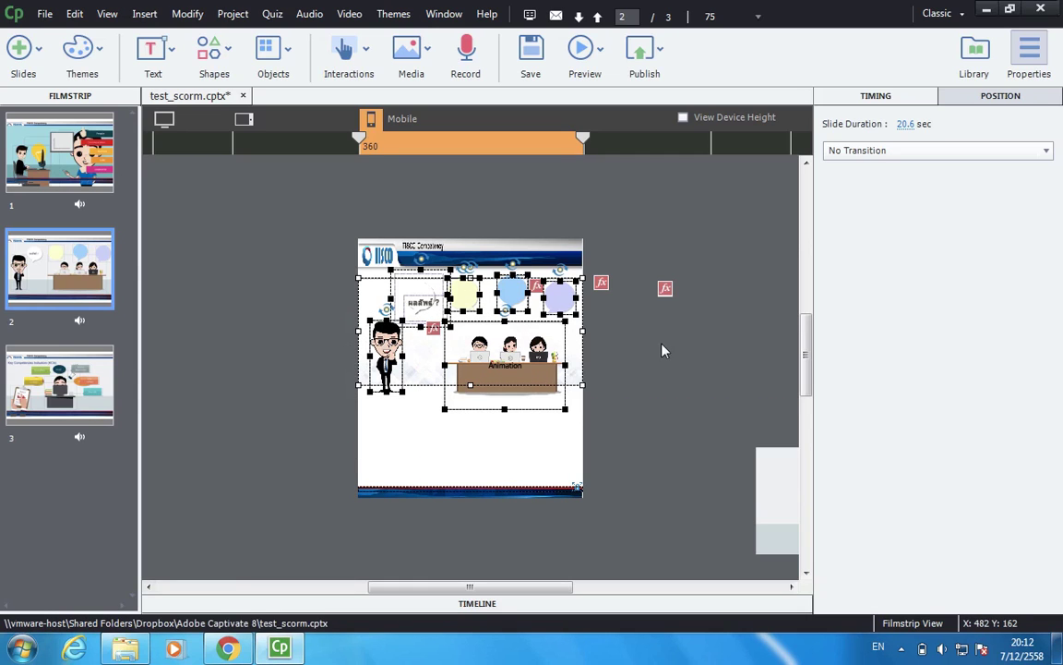
scroll(663, 362, down, 1)
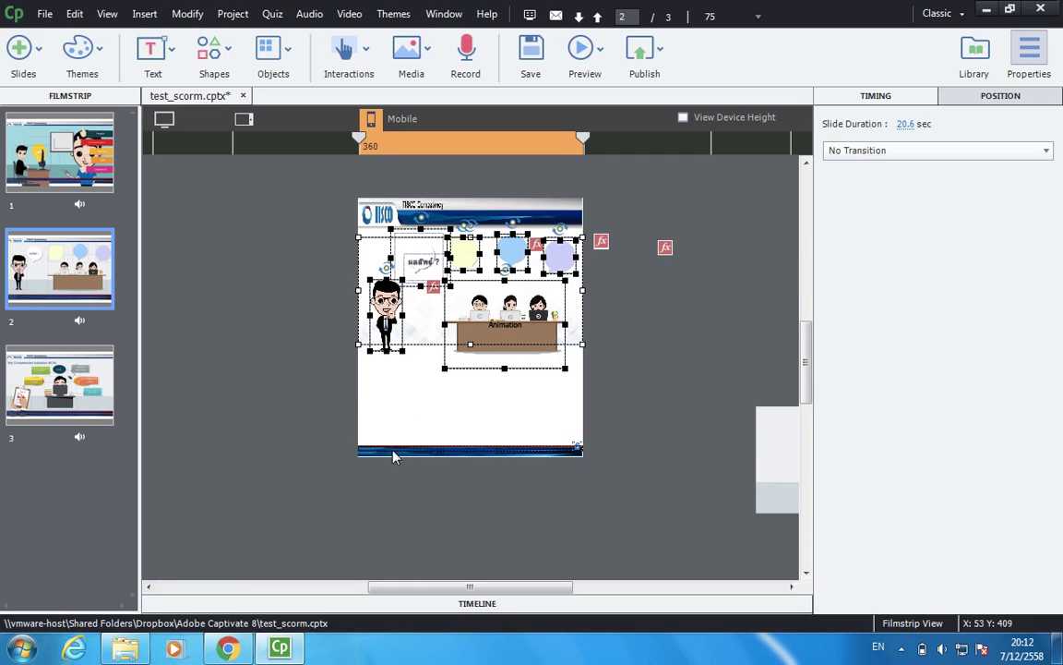
click(453, 603)
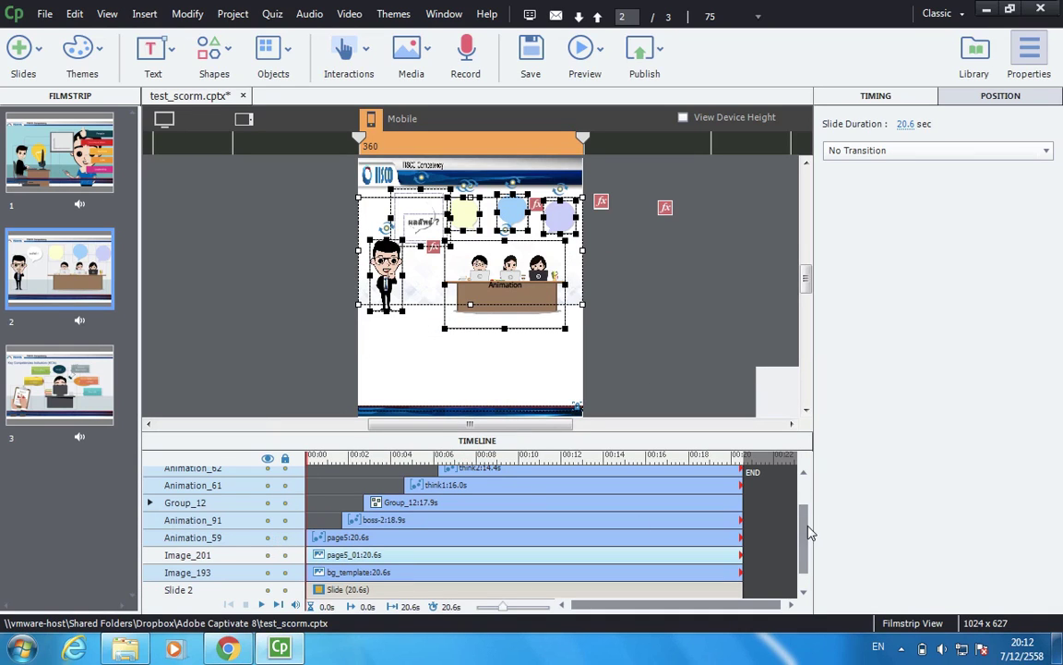
drag(805, 523, 800, 496)
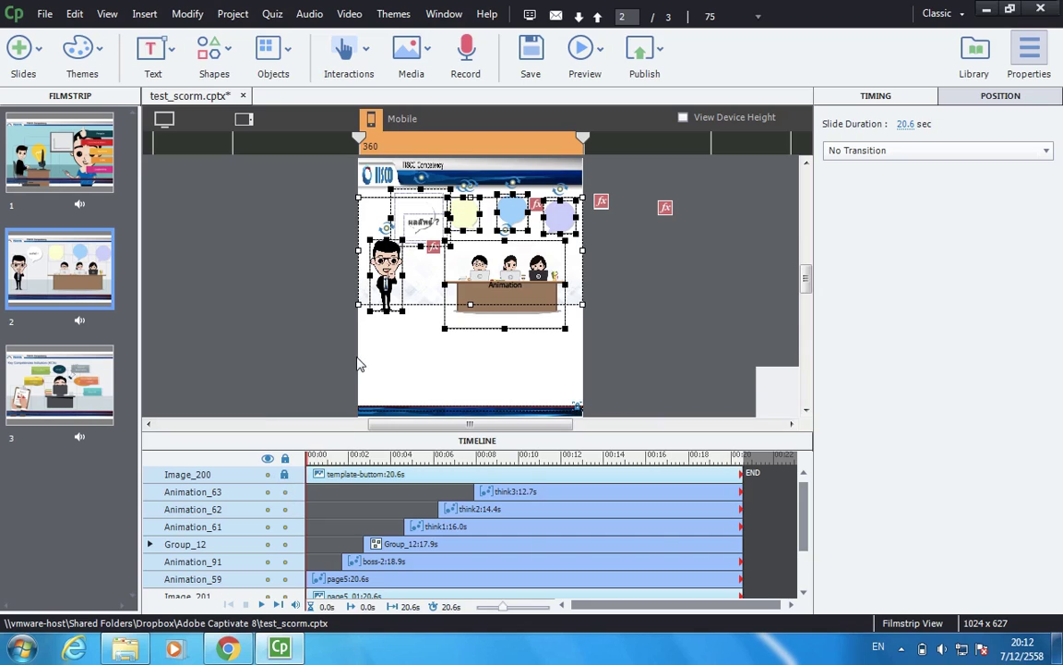
drag(414, 215, 259, 232)
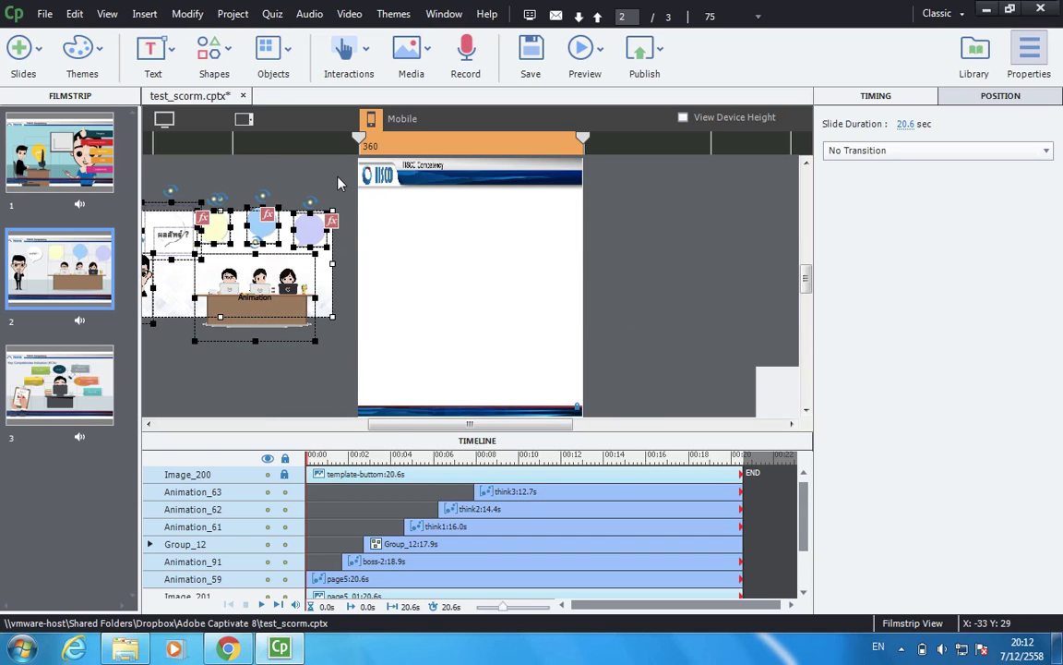
click(582, 230)
click(436, 441)
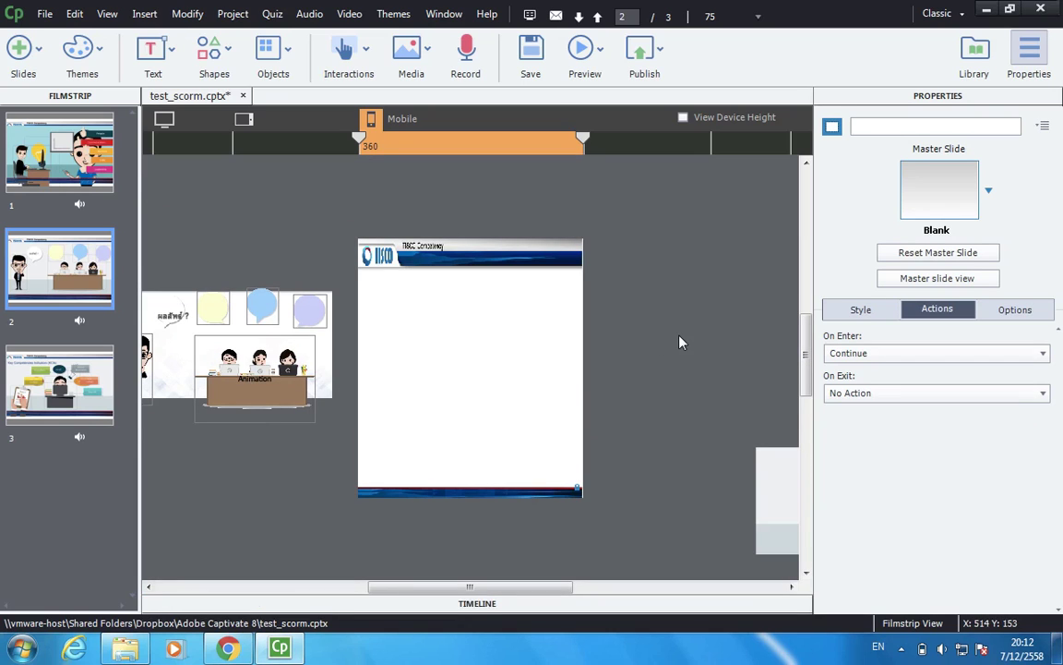
Review slide 2's Tablet and Primary layouts and slide 1's Primary layout across the full workspace width
click(1030, 50)
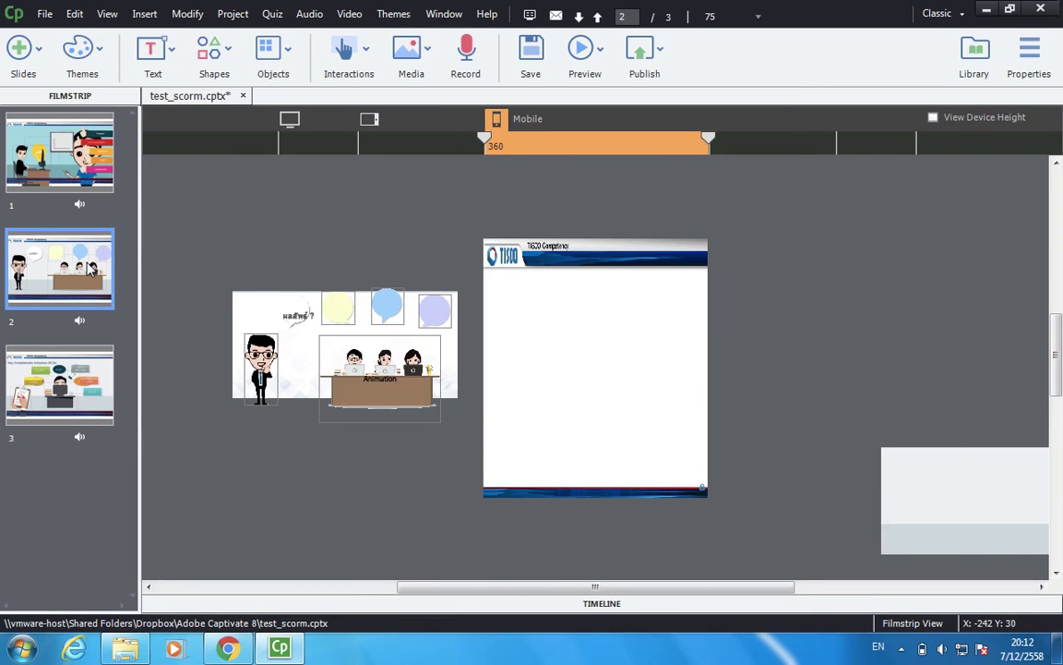
click(367, 135)
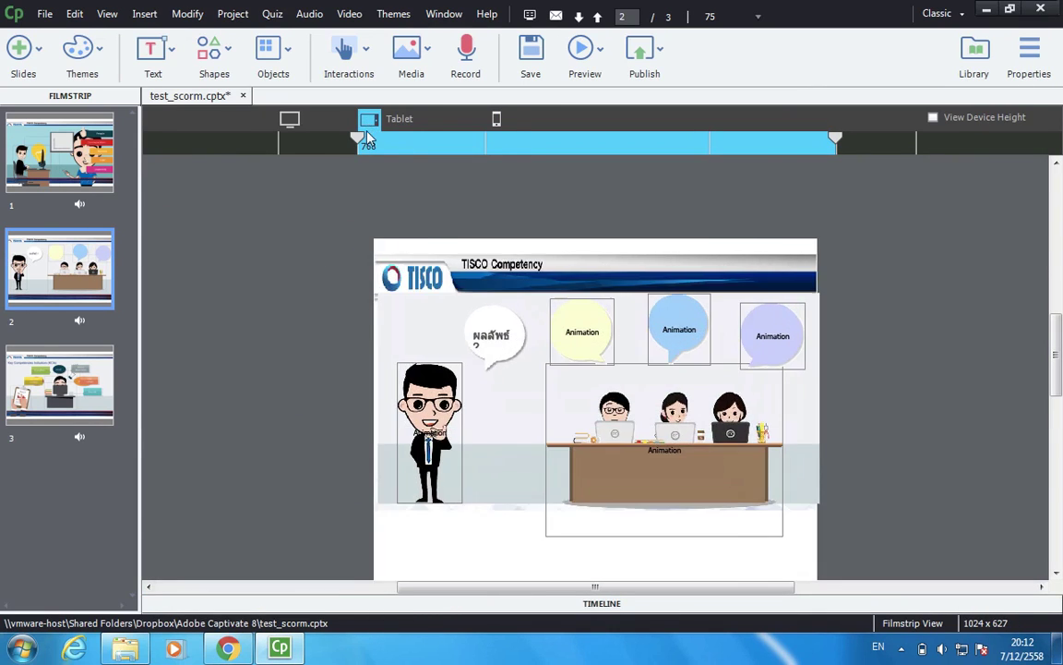
click(289, 121)
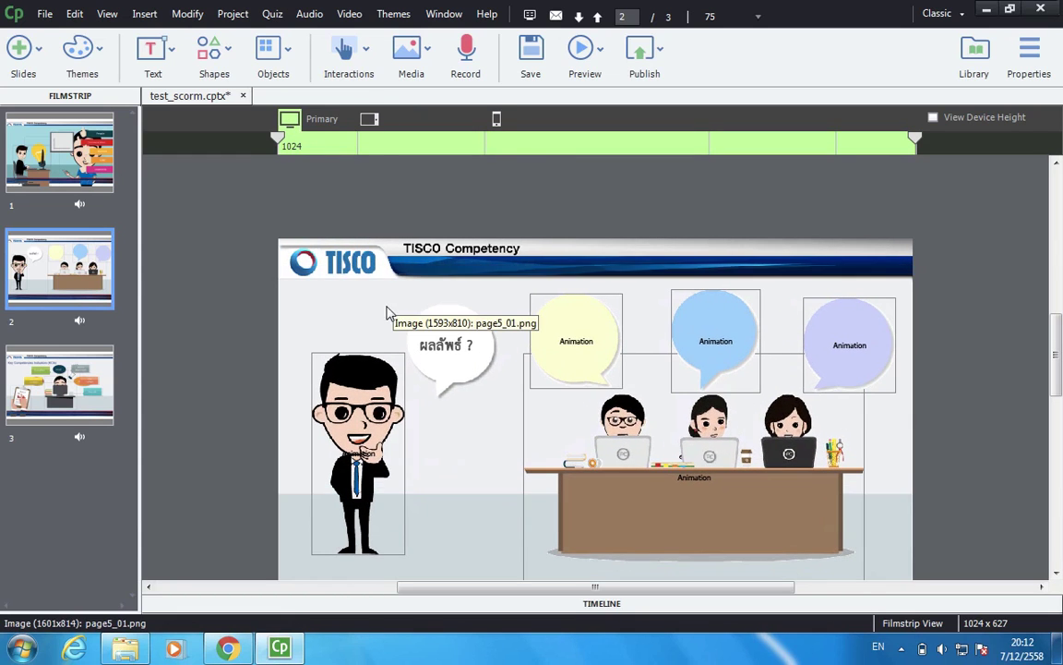
click(60, 152)
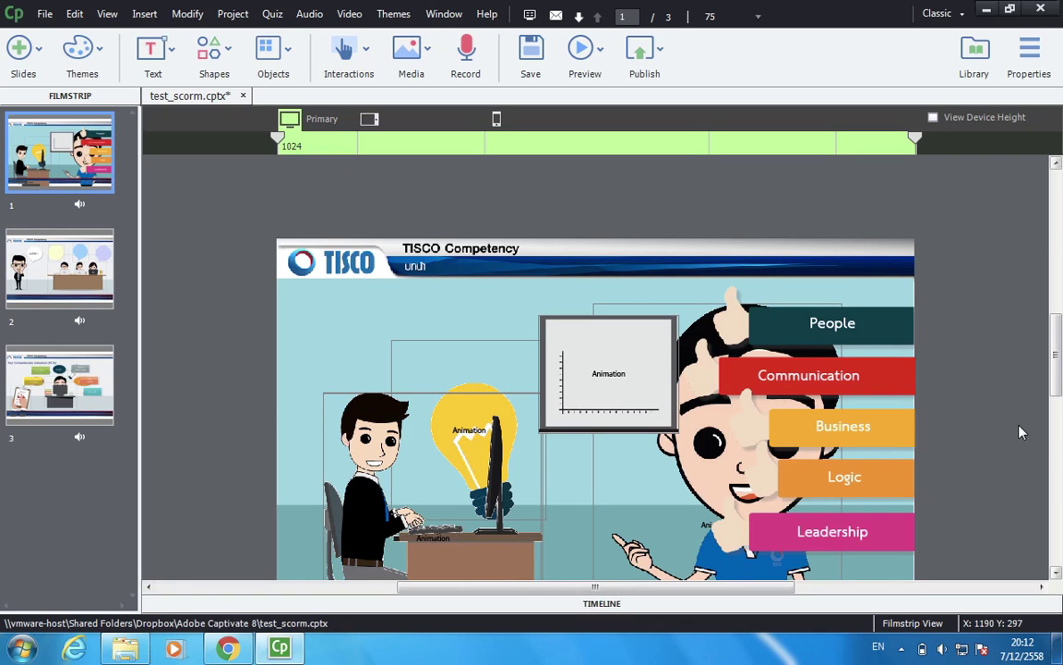
mouse_move(1056, 356)
mouse_down()
mouse_move(1058, 381)
mouse_move(1057, 367)
mouse_up()
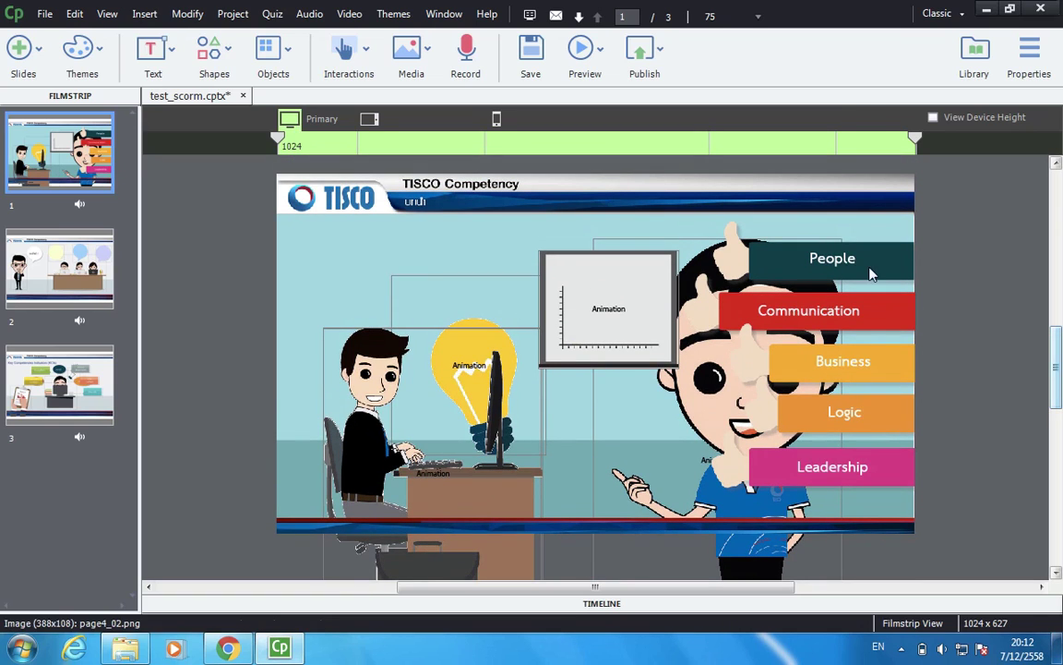
Publish the project for devices as HTML5 to the desktop under the title Test_Scorm, without viewing the output
click(530, 55)
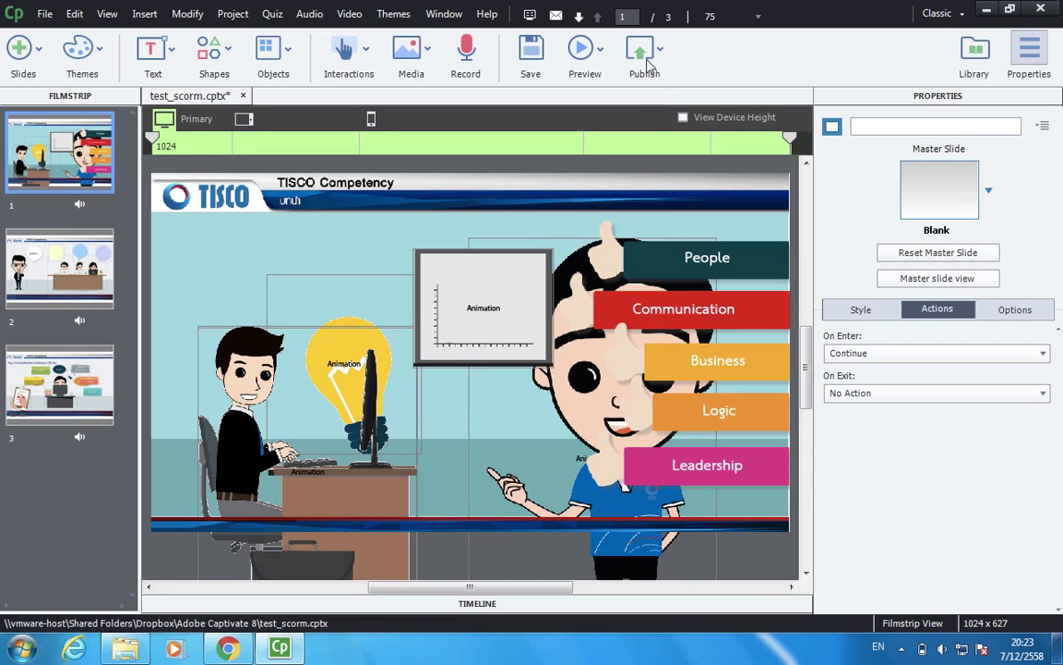
click(644, 56)
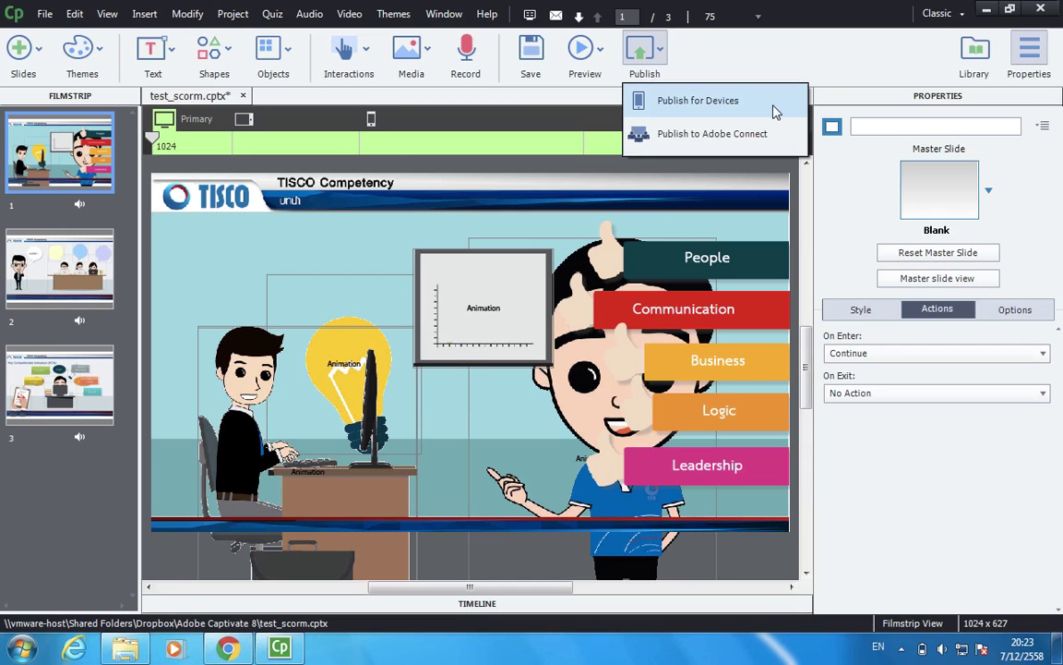
click(699, 101)
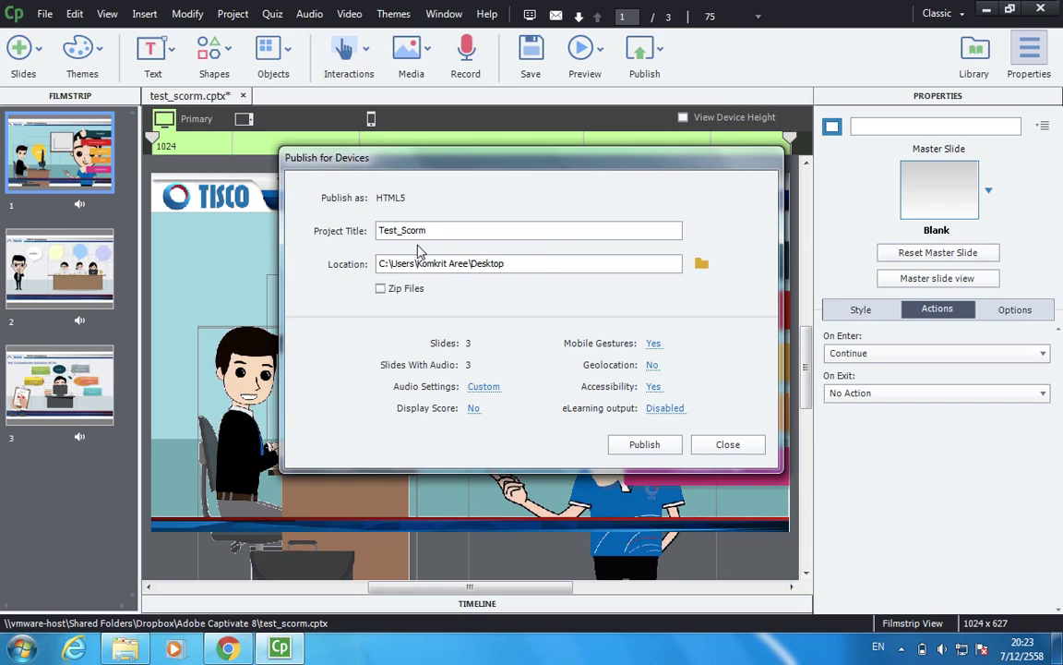
drag(536, 265, 417, 267)
click(536, 268)
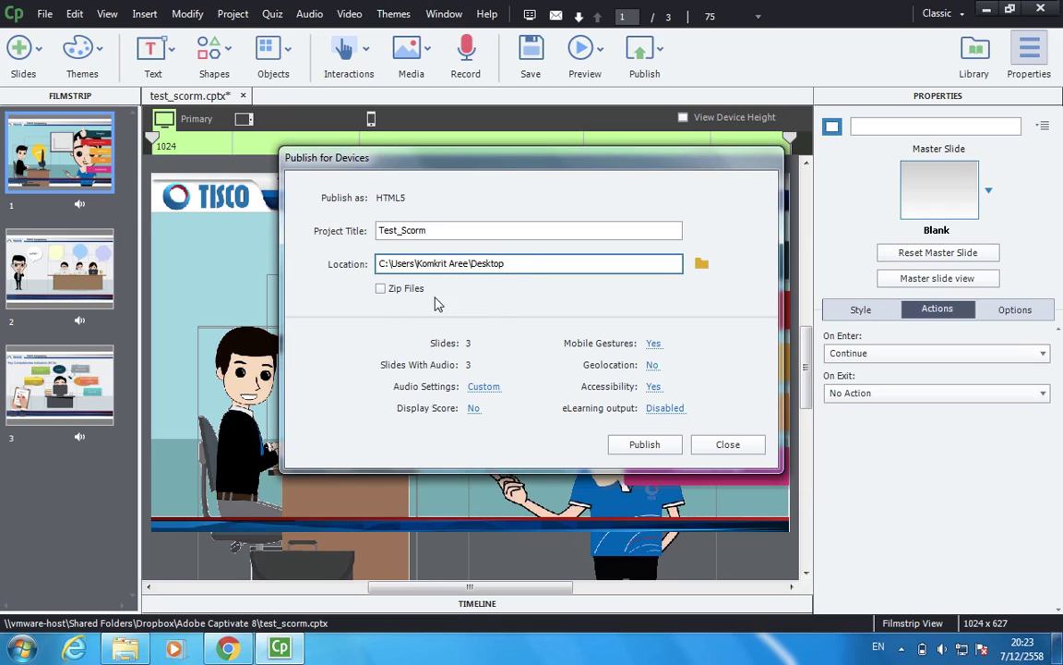
click(653, 445)
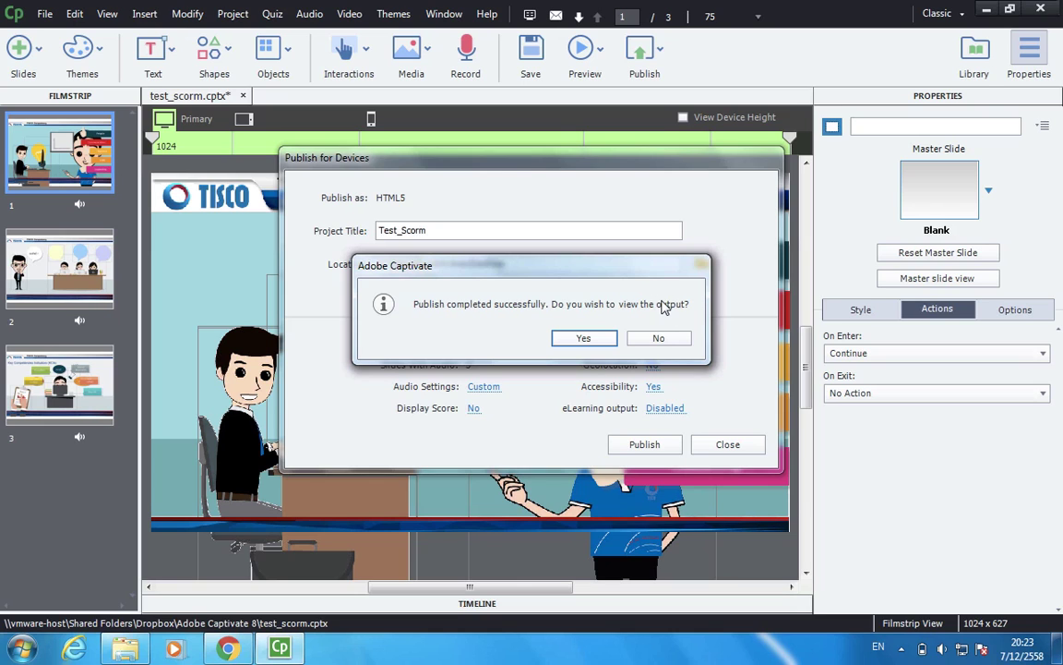
click(674, 346)
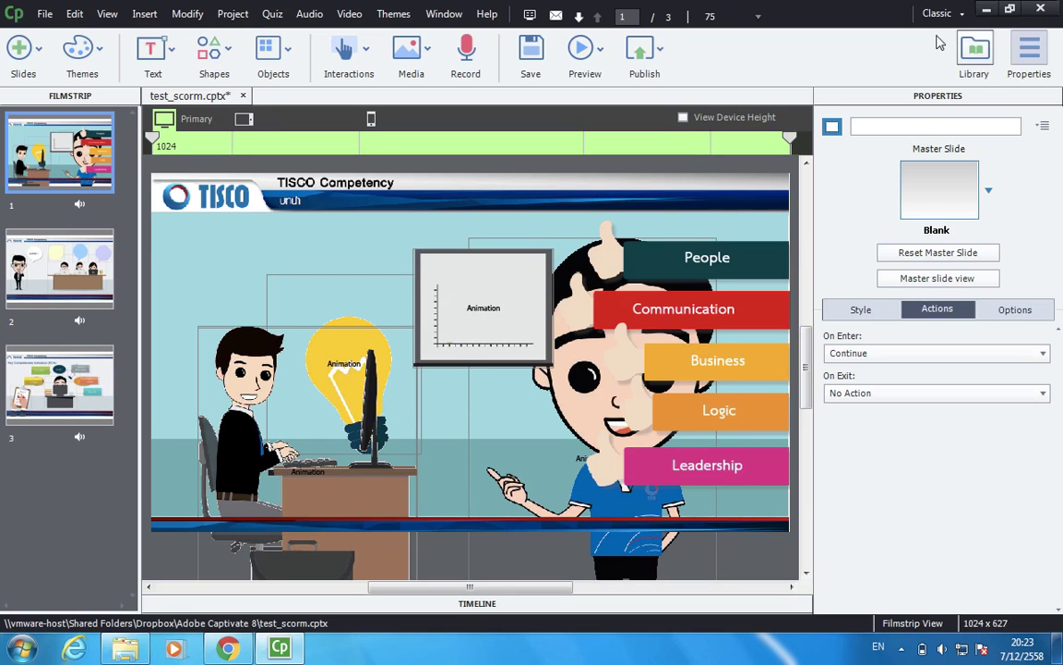
Examine the published files in the desktop's Test_Scorm folder and switch back to Adobe Captivate
key(super+d)
click(107, 44)
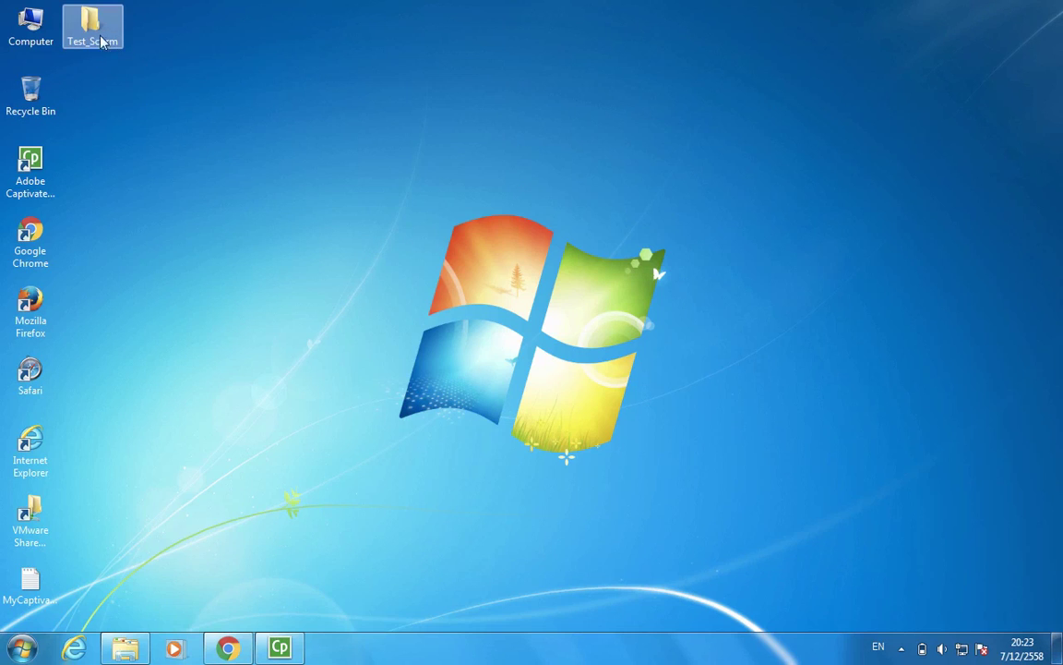
double_click(100, 28)
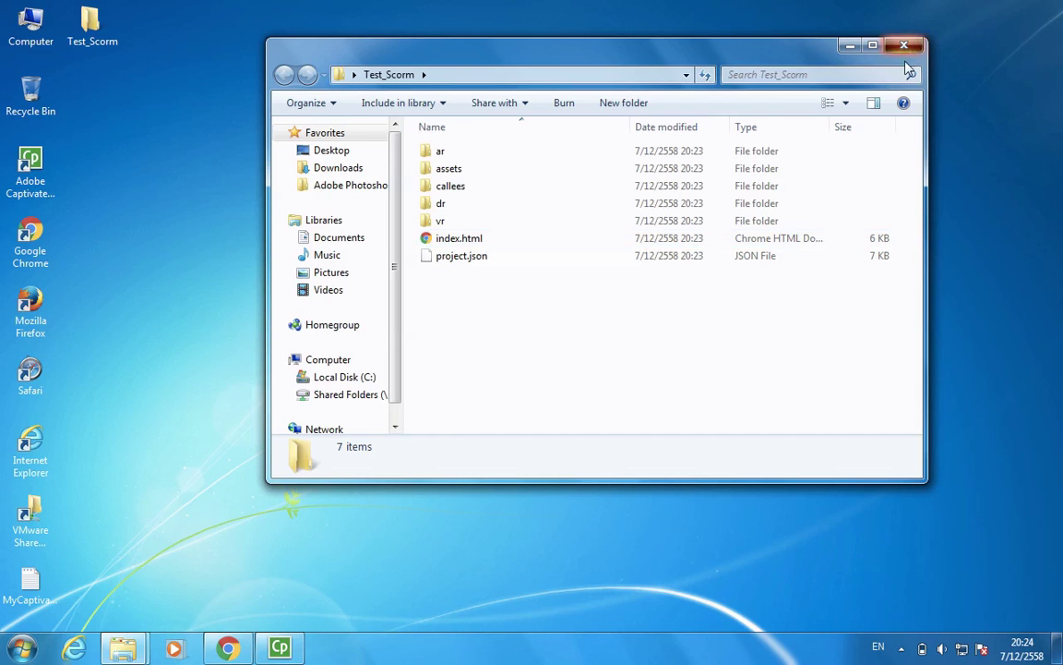
click(850, 45)
click(299, 648)
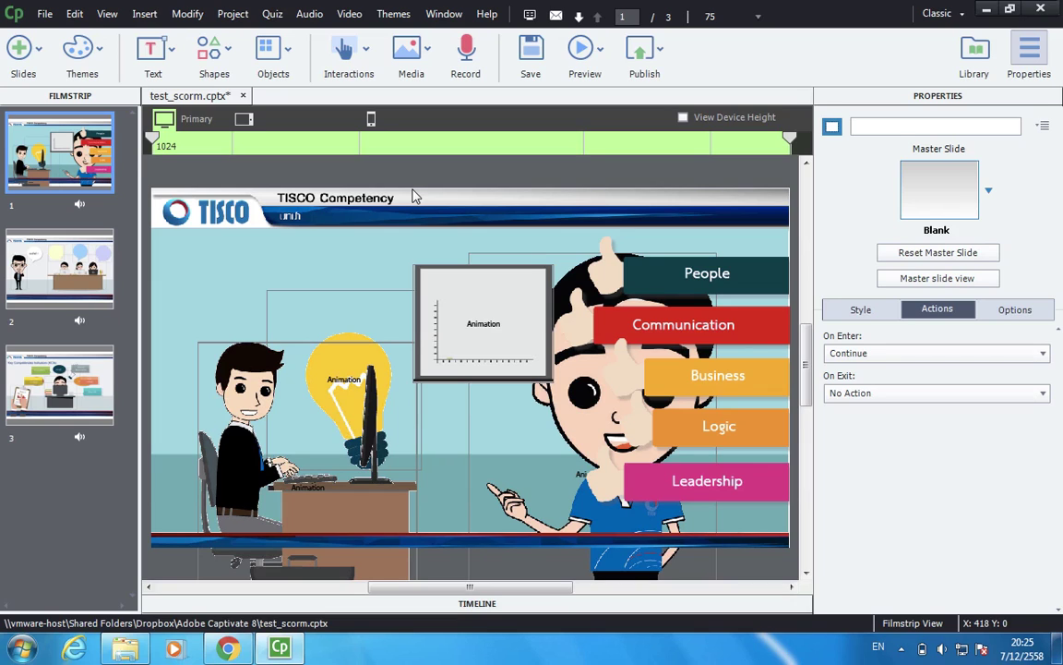
Open the preferences and review the project information, including the author and company entries
click(75, 14)
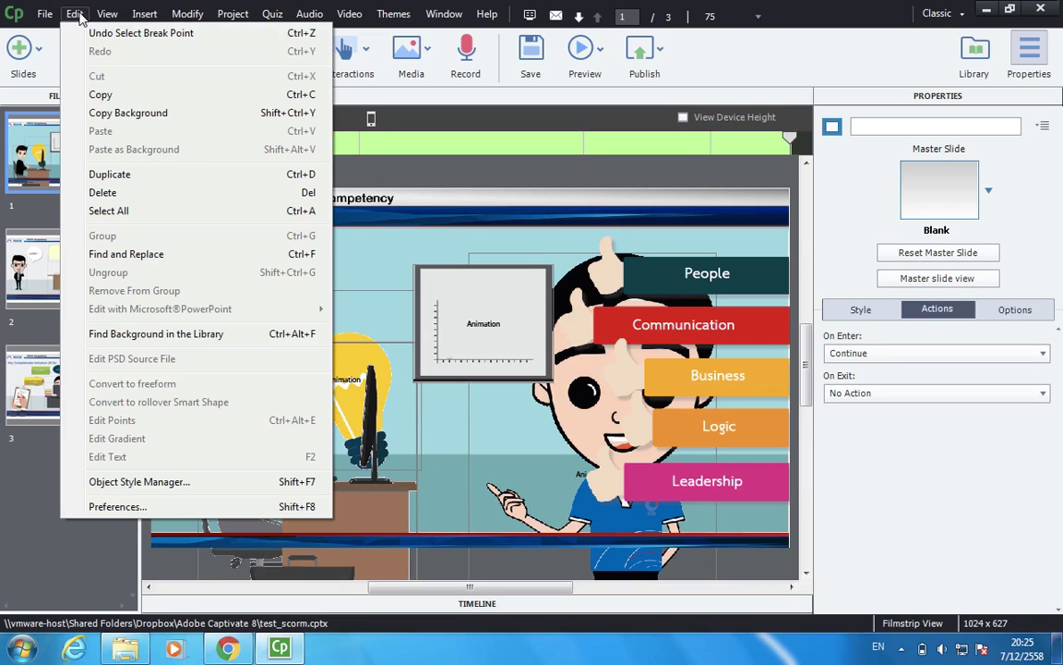
click(191, 510)
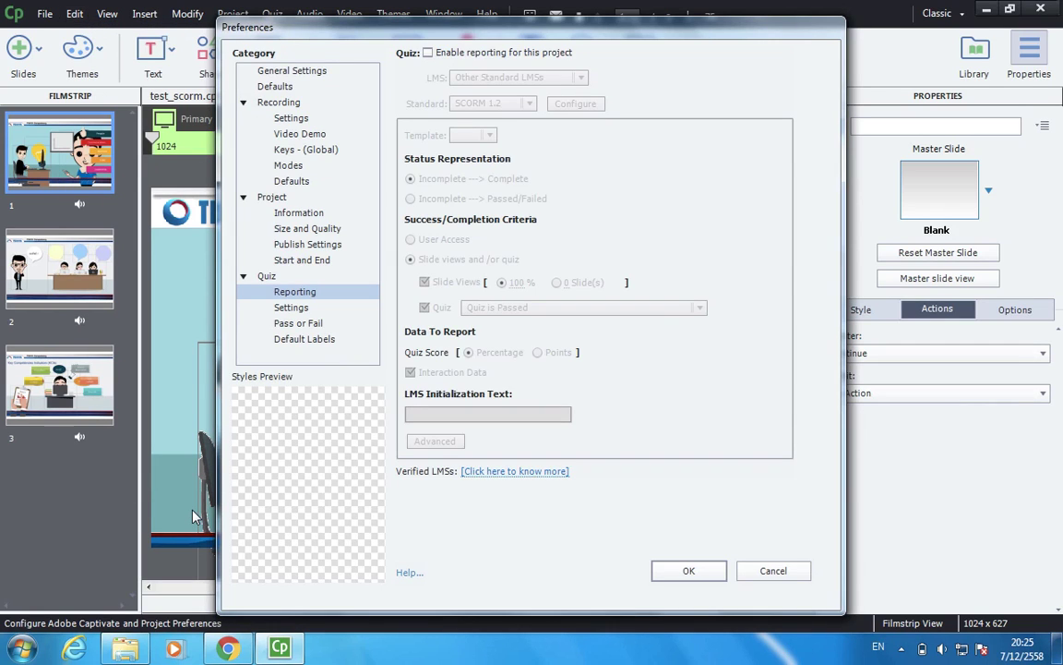
click(306, 199)
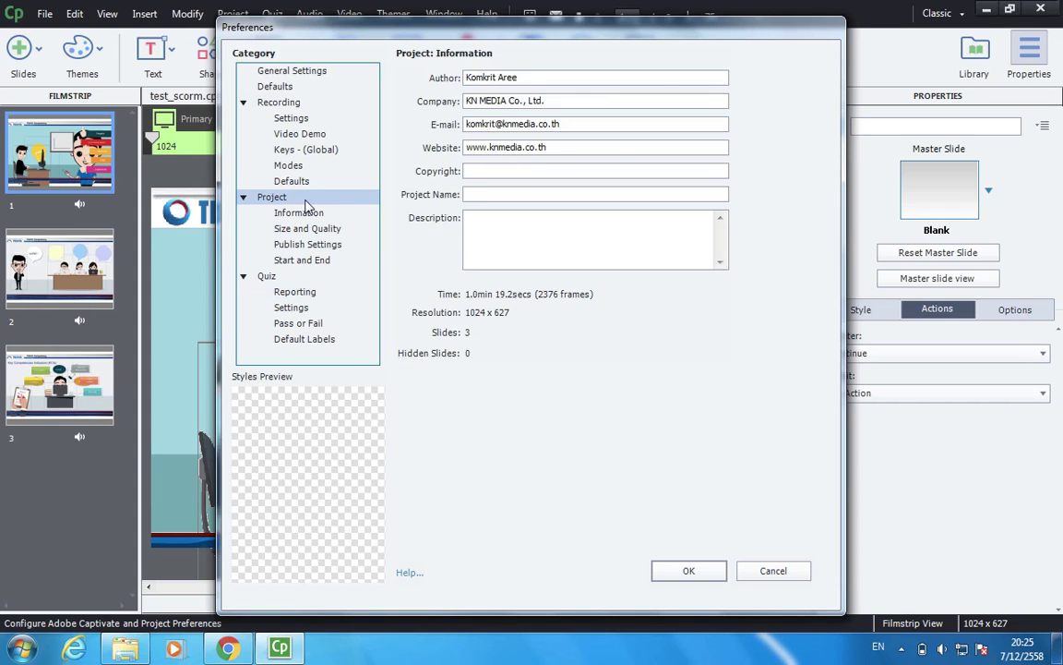
click(538, 83)
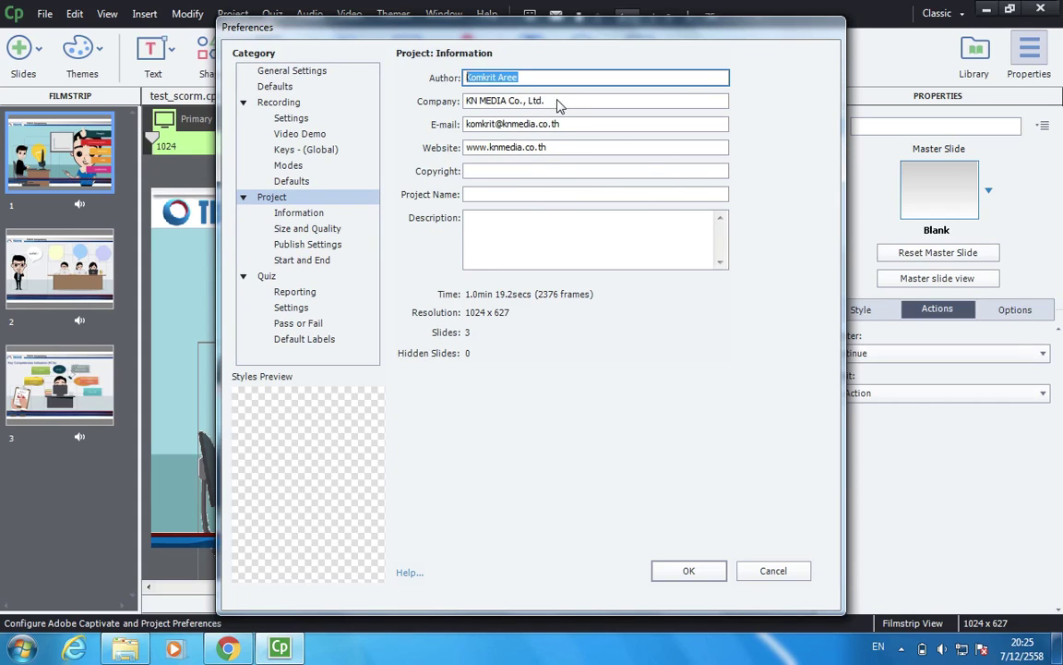
key(Tab)
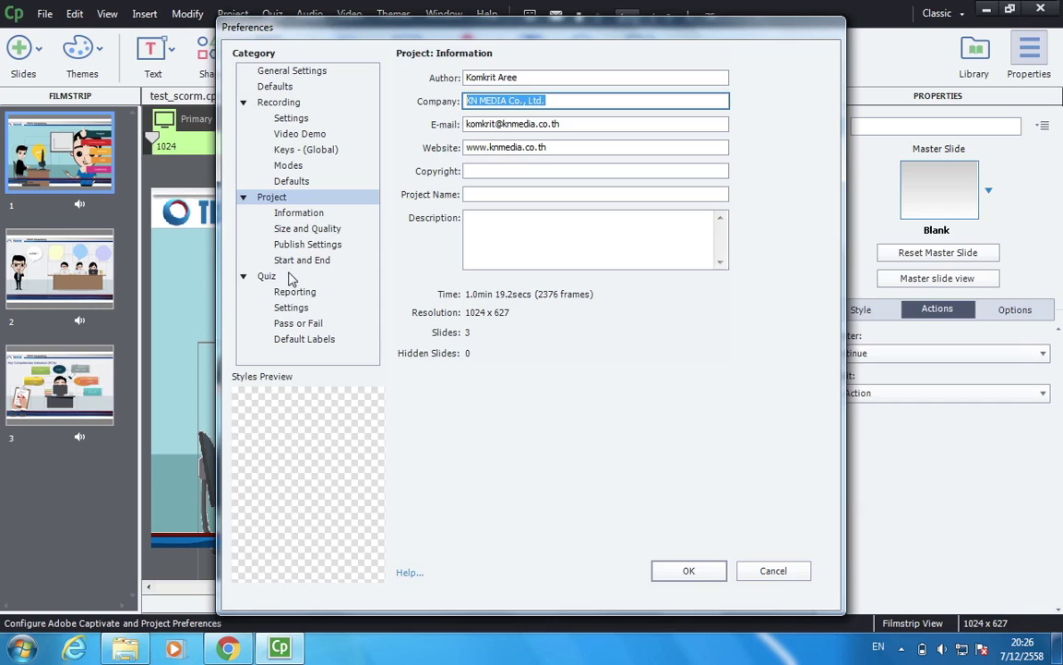
Enable quiz reporting for this project, with Other Standard LMSs as the LMS and SCORM 1.2 as the standard
click(312, 293)
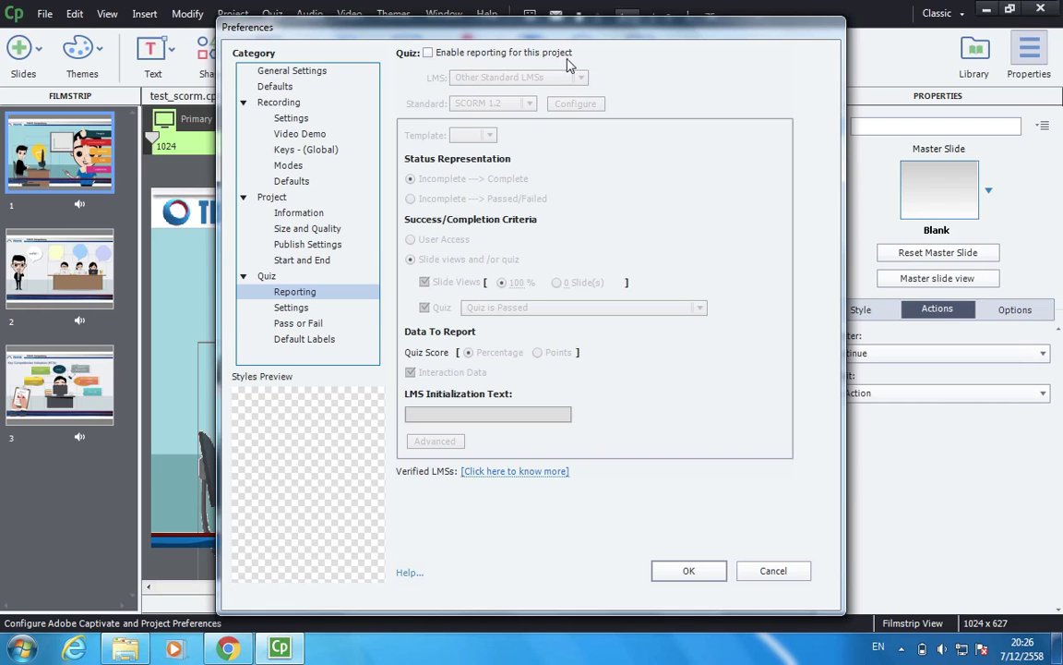
click(428, 53)
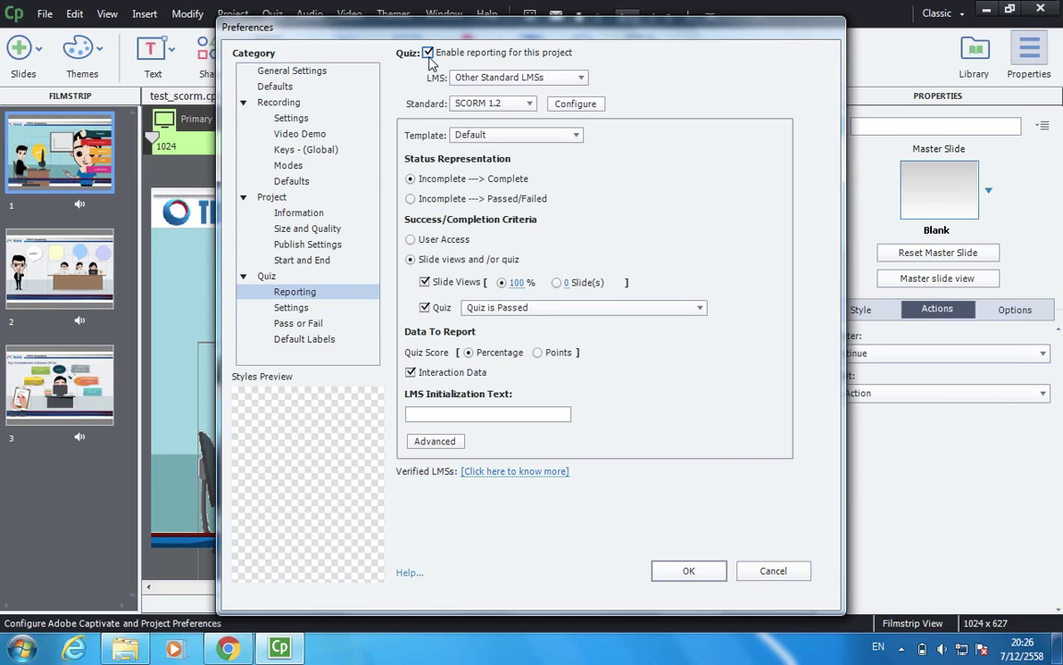
click(530, 80)
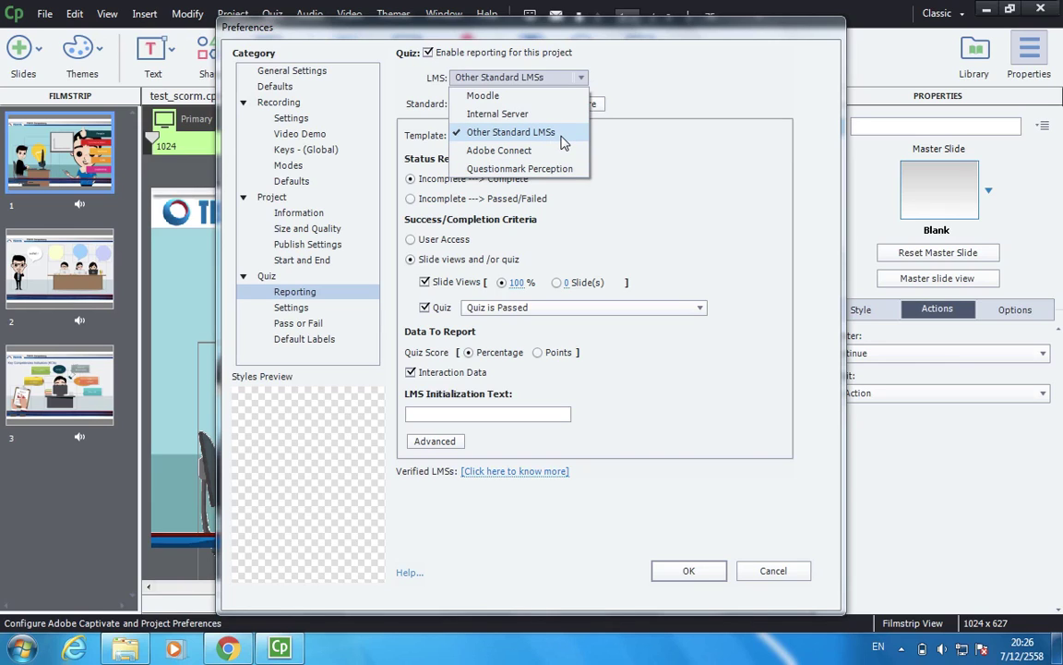
click(488, 129)
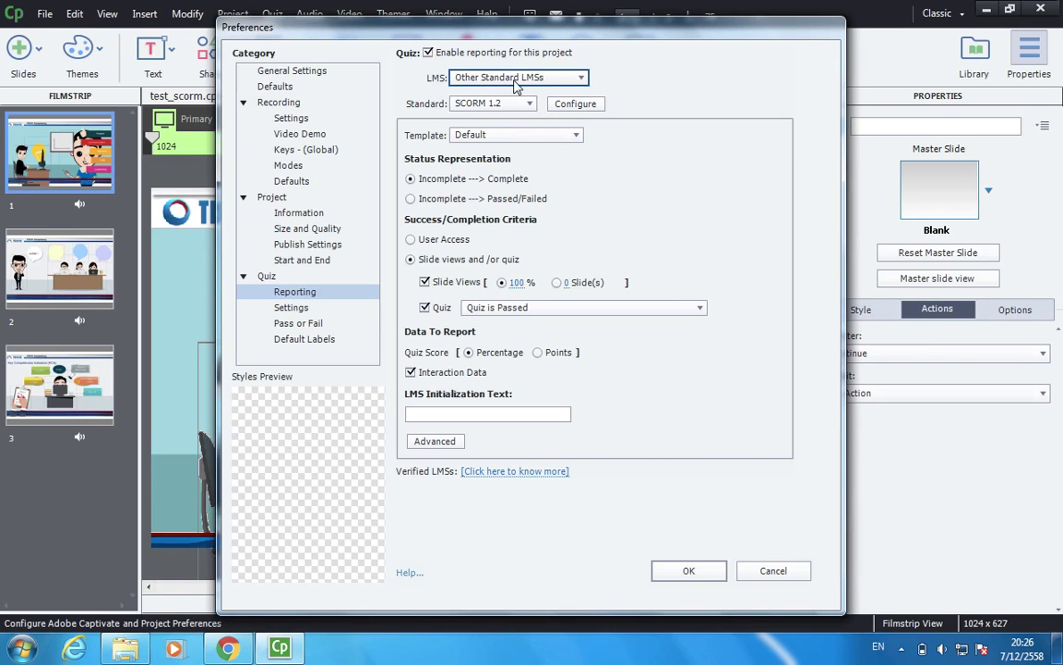
click(507, 105)
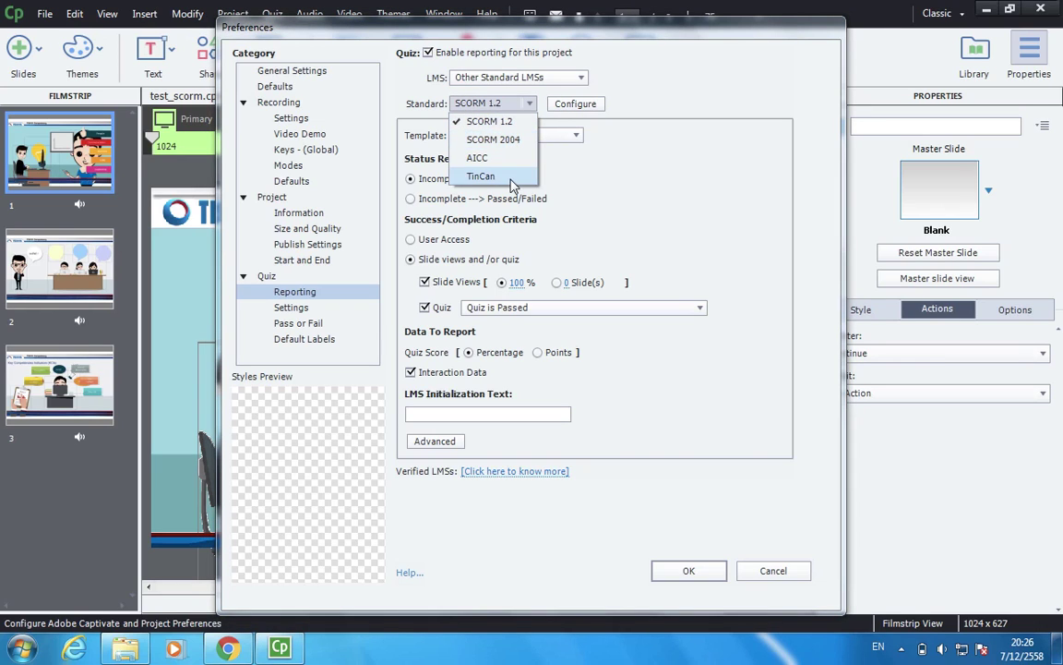
click(507, 126)
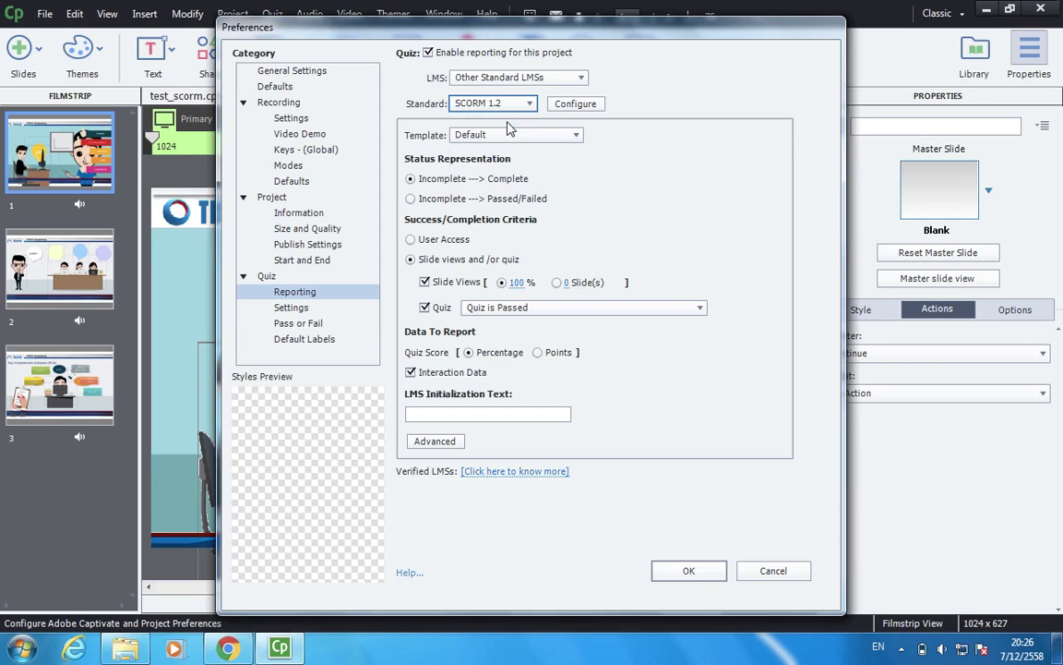
Review the course title TISCO Competency and the SCO title Contents in the SCORM manifest, and accept the manifest
click(577, 104)
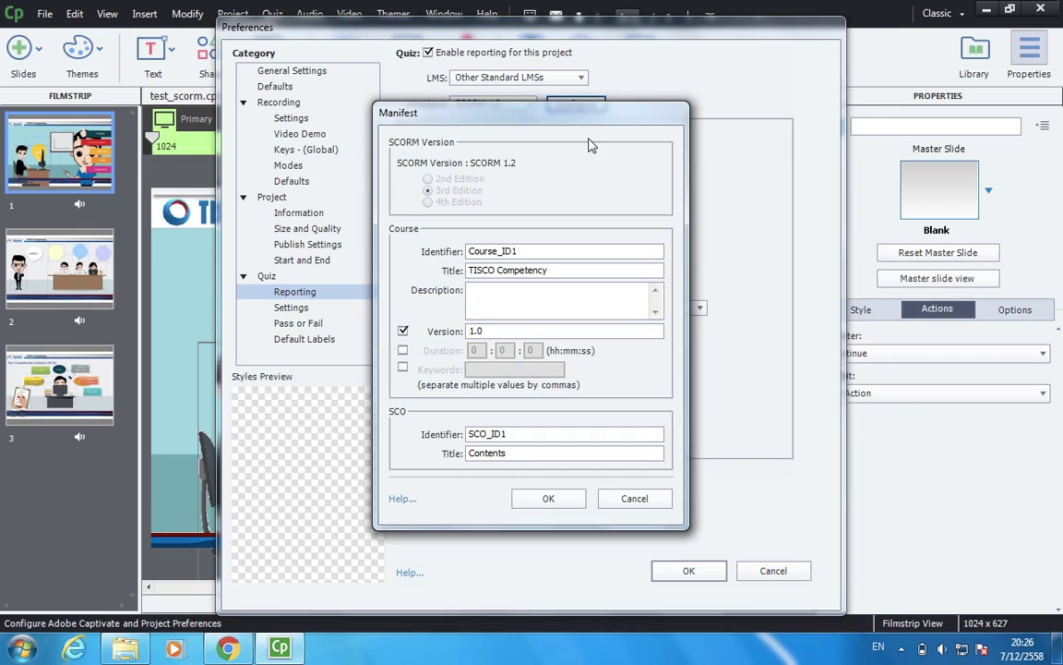
click(471, 272)
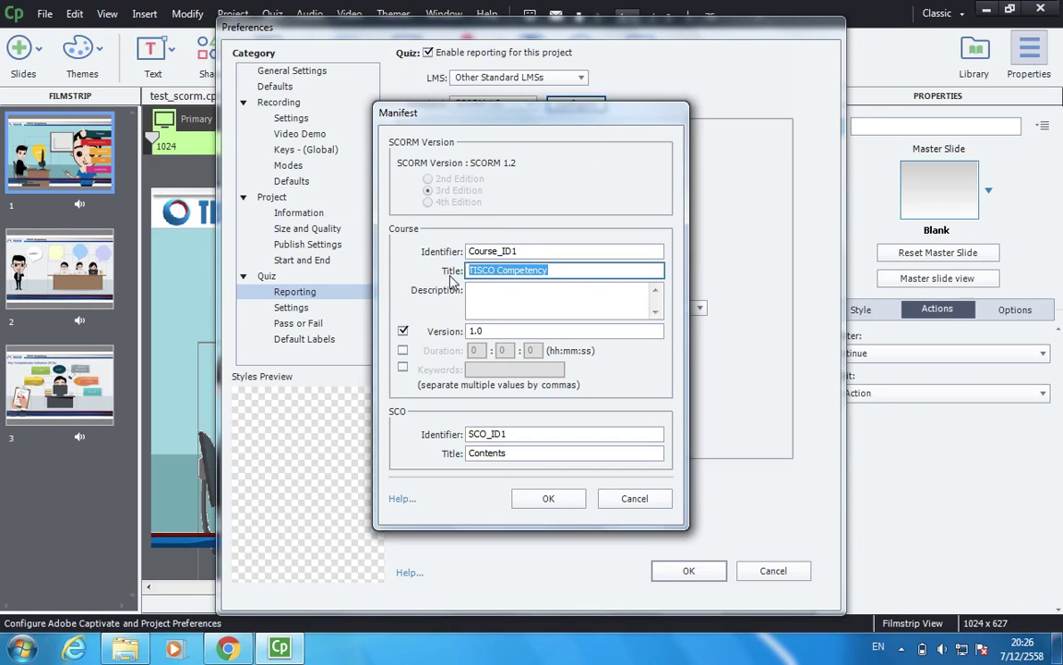
click(565, 273)
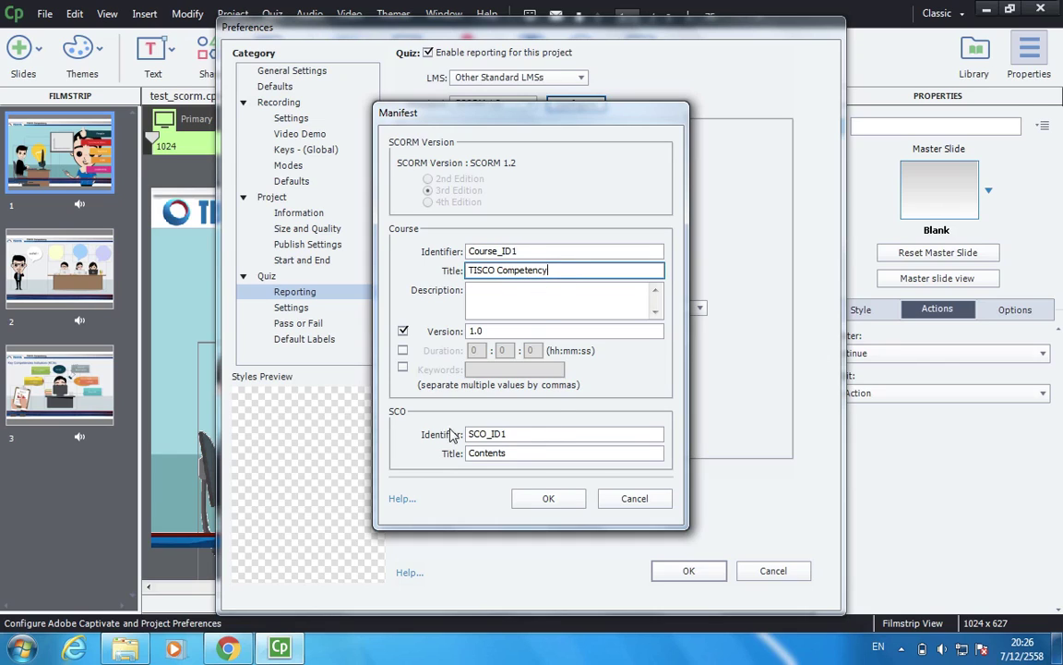
drag(546, 459, 470, 466)
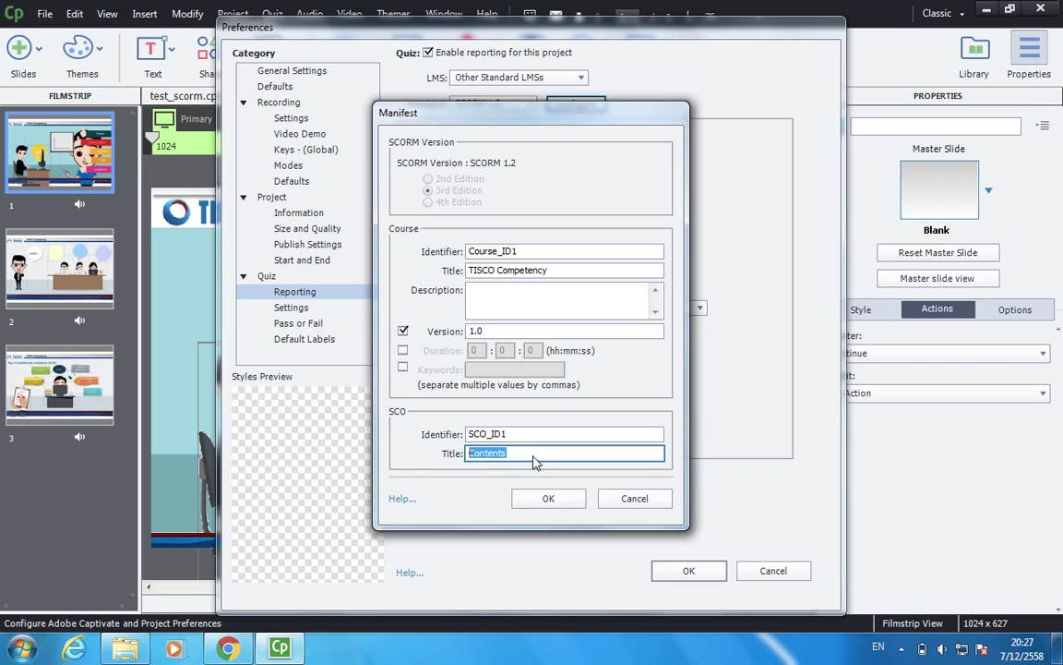
click(548, 498)
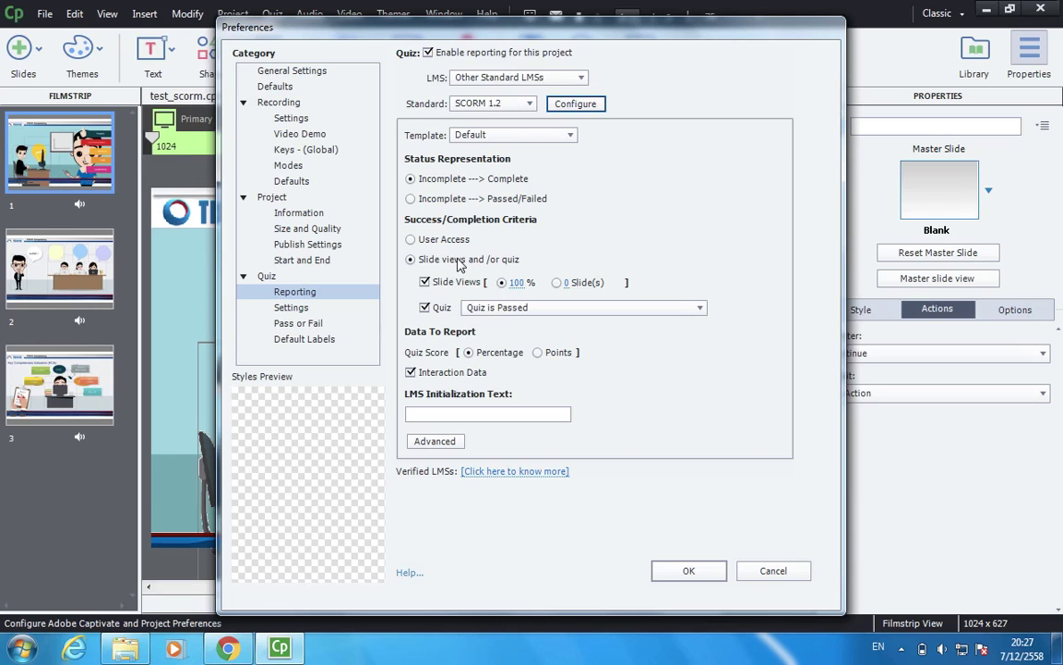
Base completion on viewing 3 slides with the quiz criterion disabled, and set the LMS initialization text to "Loading..."
click(440, 310)
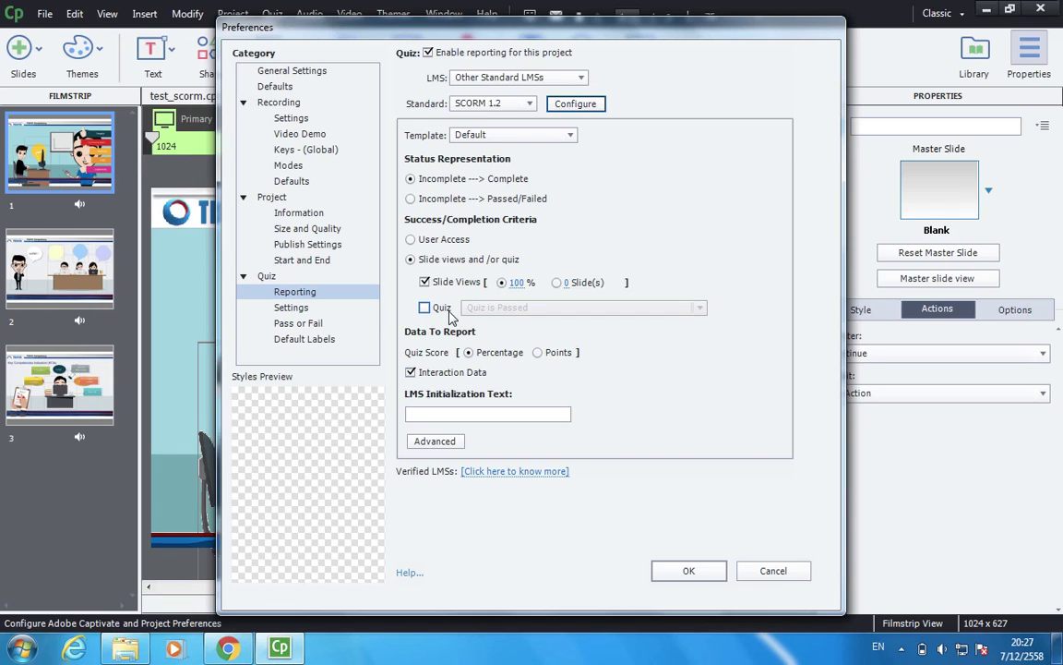
click(556, 285)
click(567, 284)
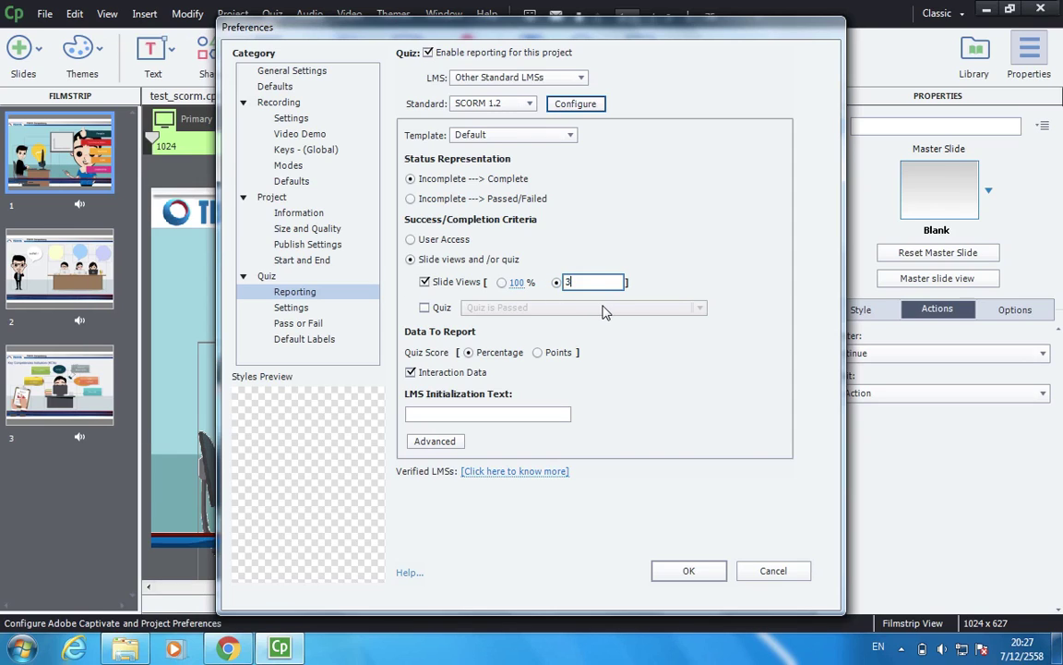
key(Return)
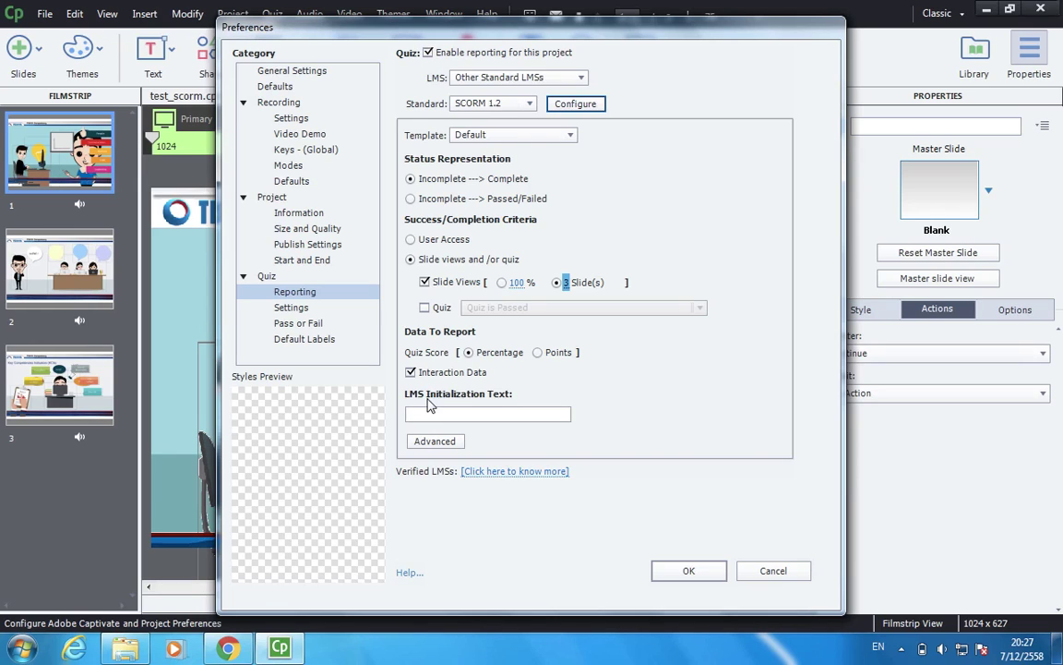
click(477, 417)
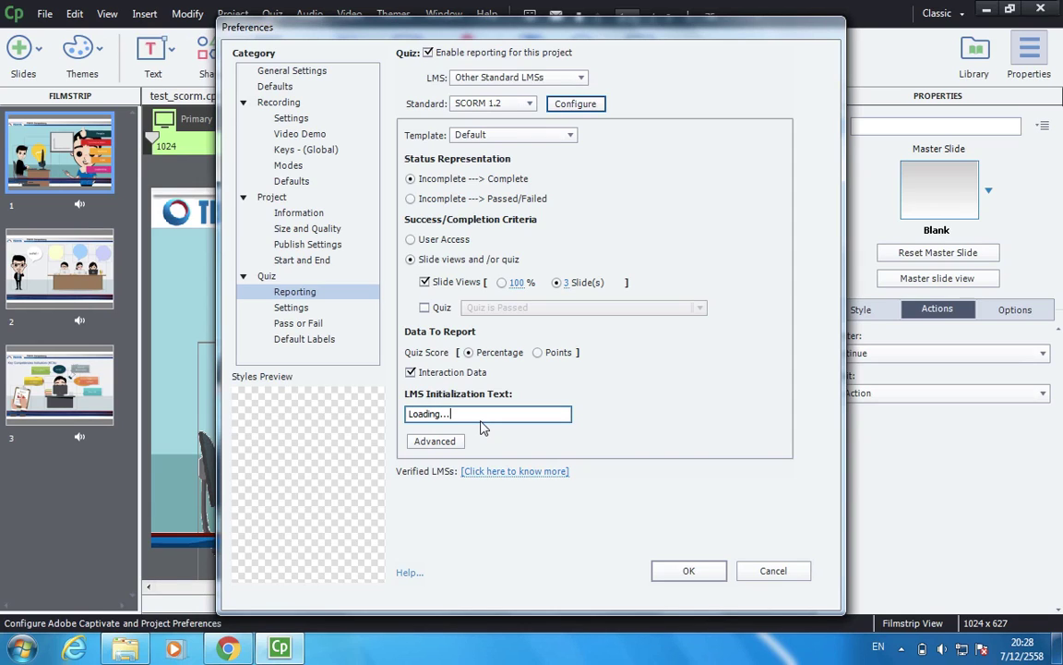
click(672, 444)
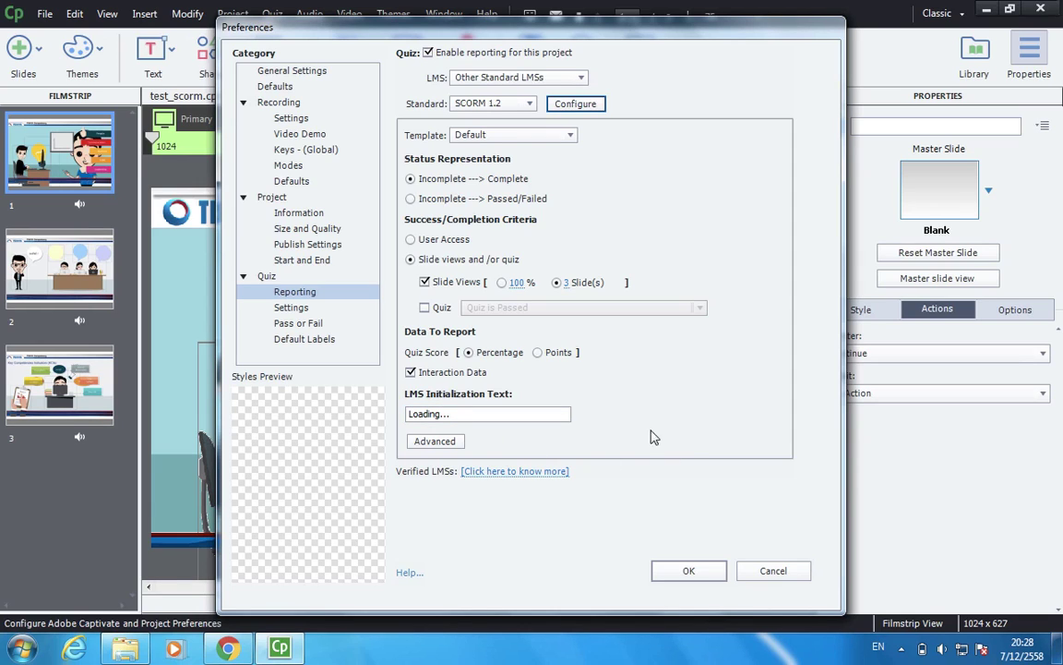
Review the Send Data On Every Slide option in the advanced LMS settings, accept them and save the preferences
click(435, 441)
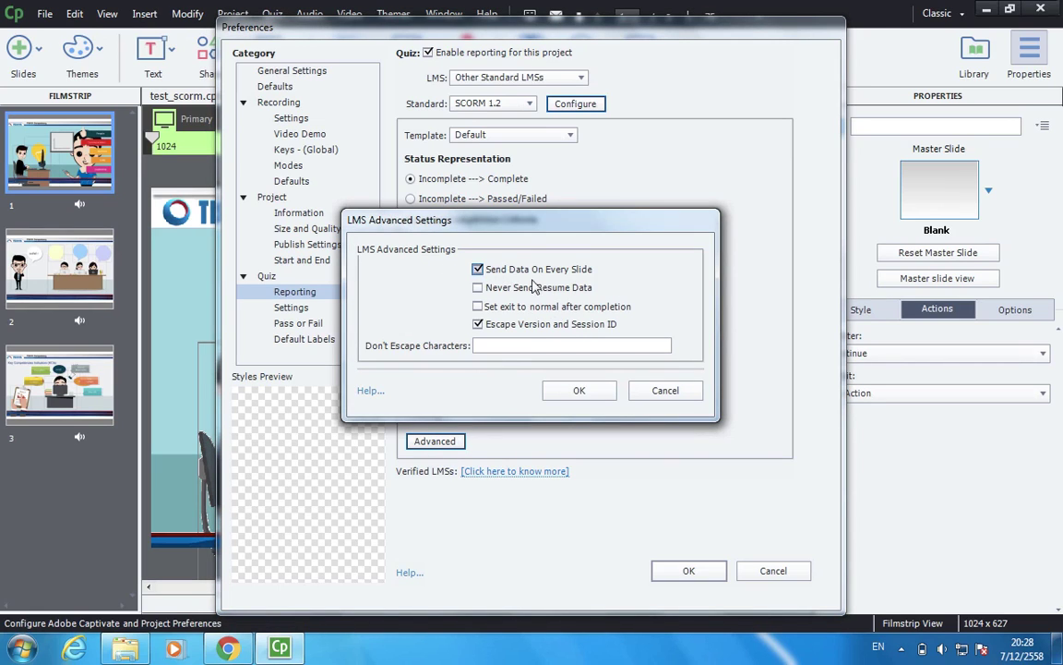
click(478, 270)
click(482, 270)
click(580, 391)
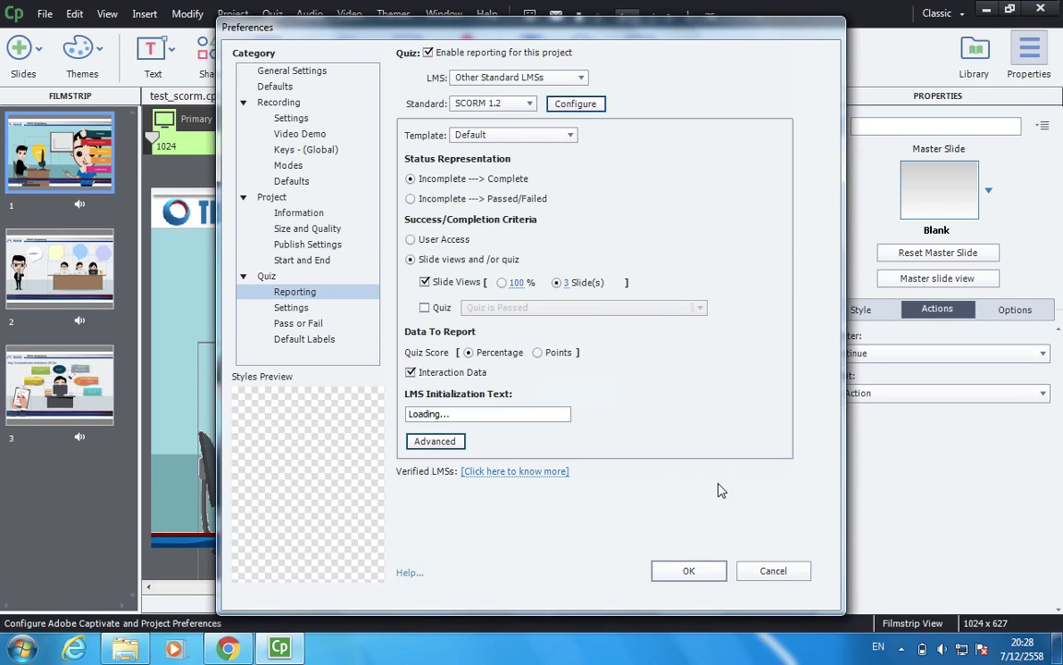
click(690, 573)
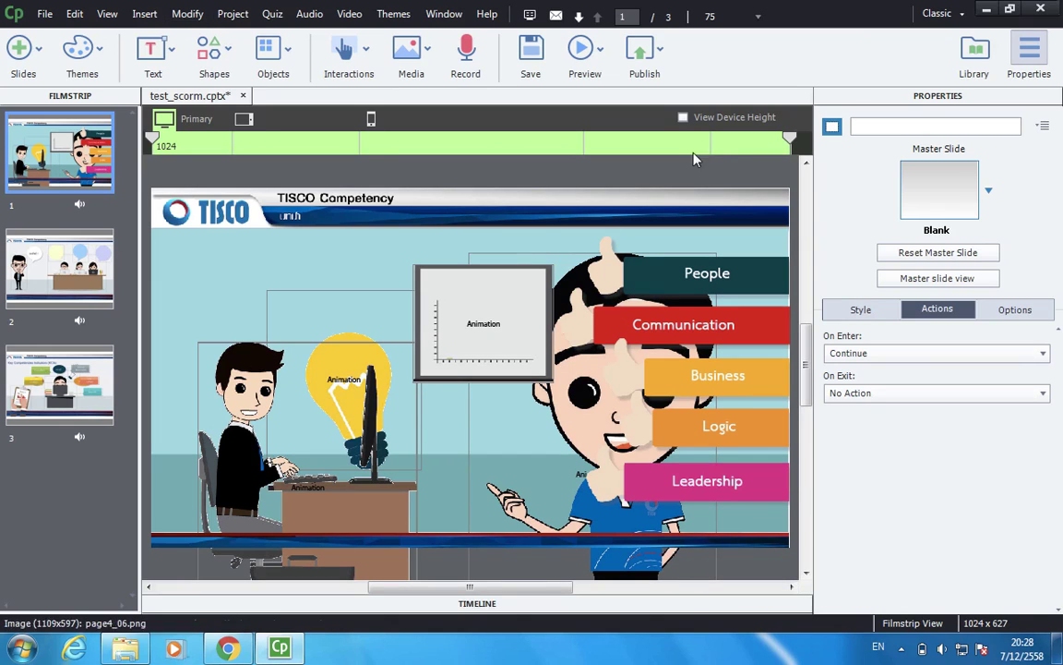
Publish the project for devices as a zipped HTML5 package titled Test_Scorm to the desktop
click(646, 51)
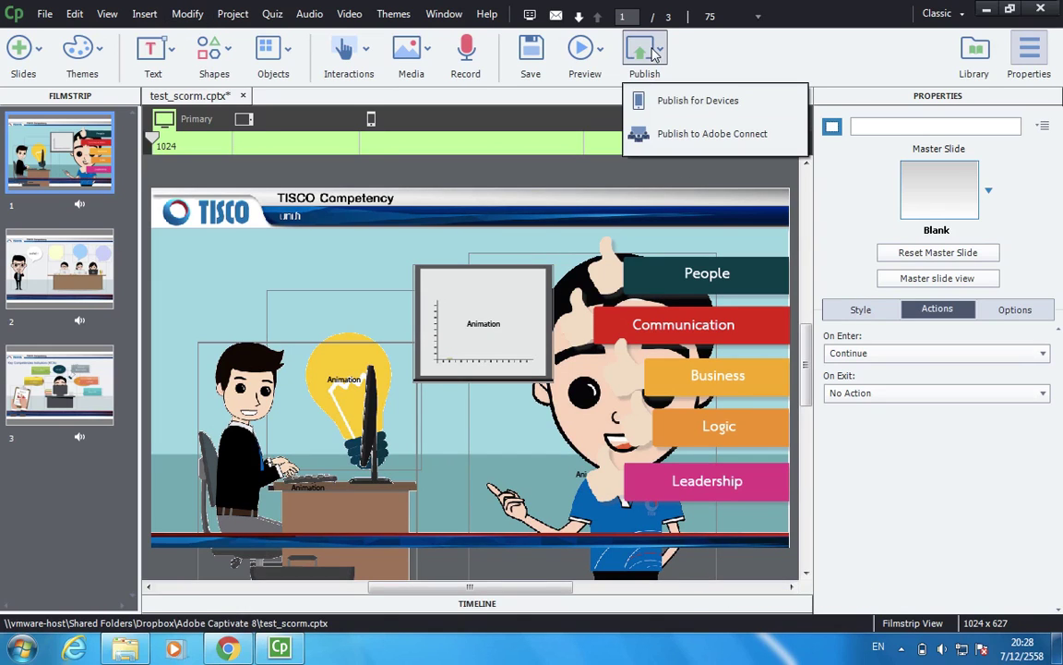
click(763, 105)
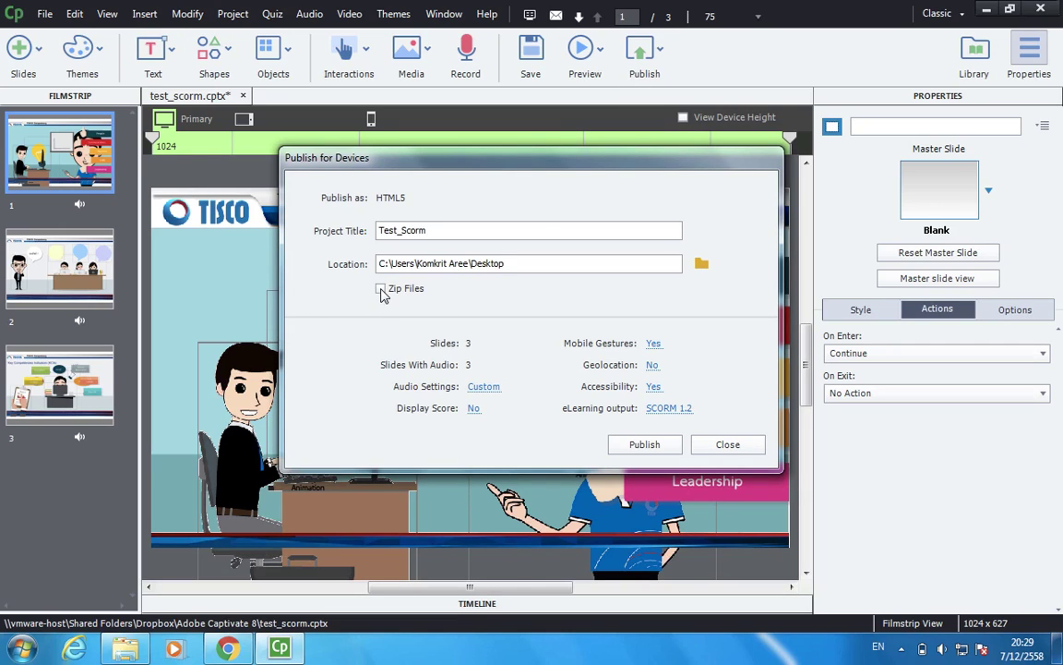
click(382, 290)
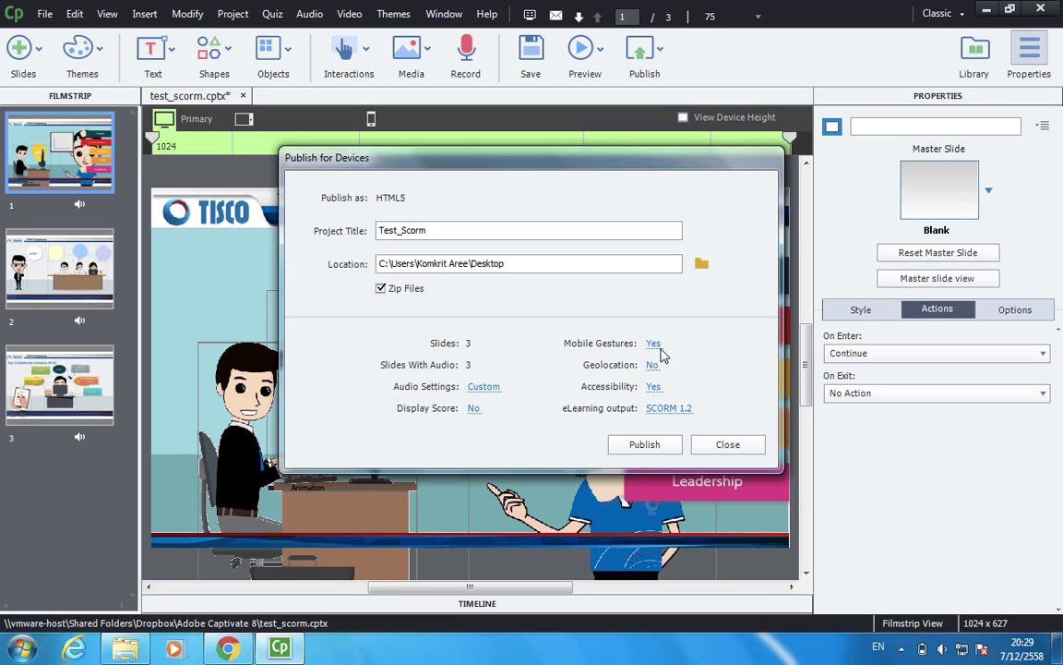
click(672, 452)
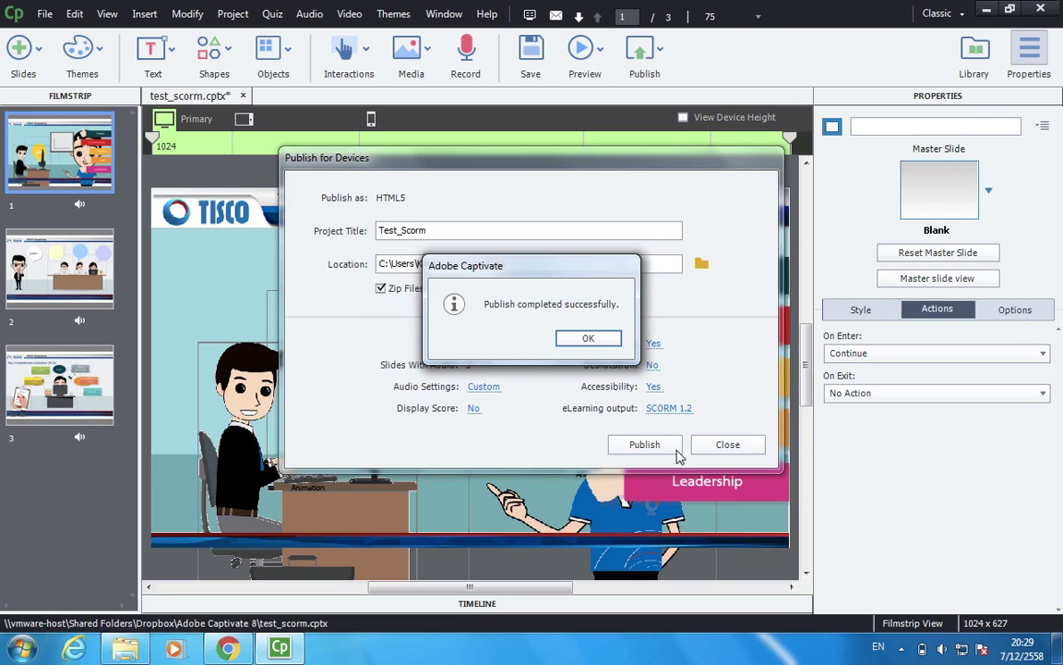
click(588, 339)
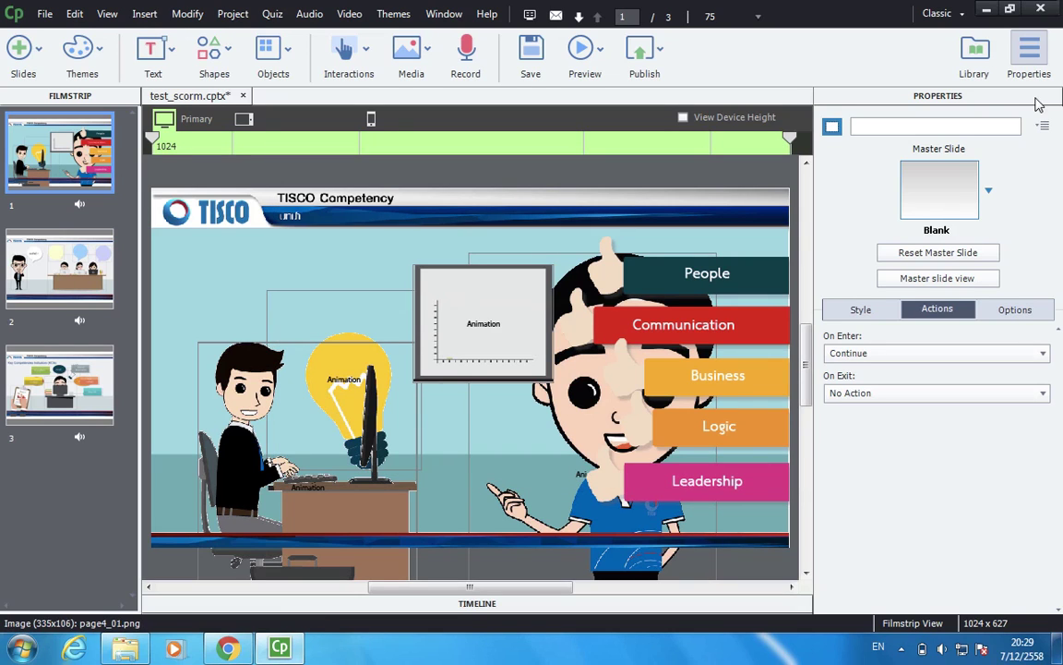
Check the published Test_Scorm.zip on the desktop, and switch to the LMS editing page in a maximized Google Chrome window
click(986, 9)
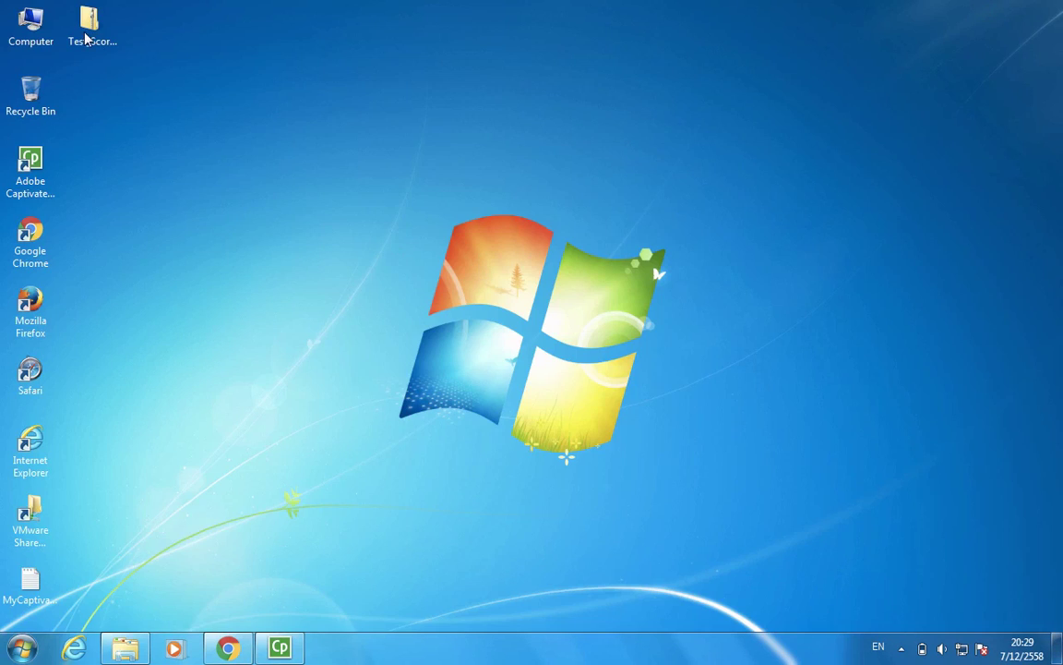
click(89, 55)
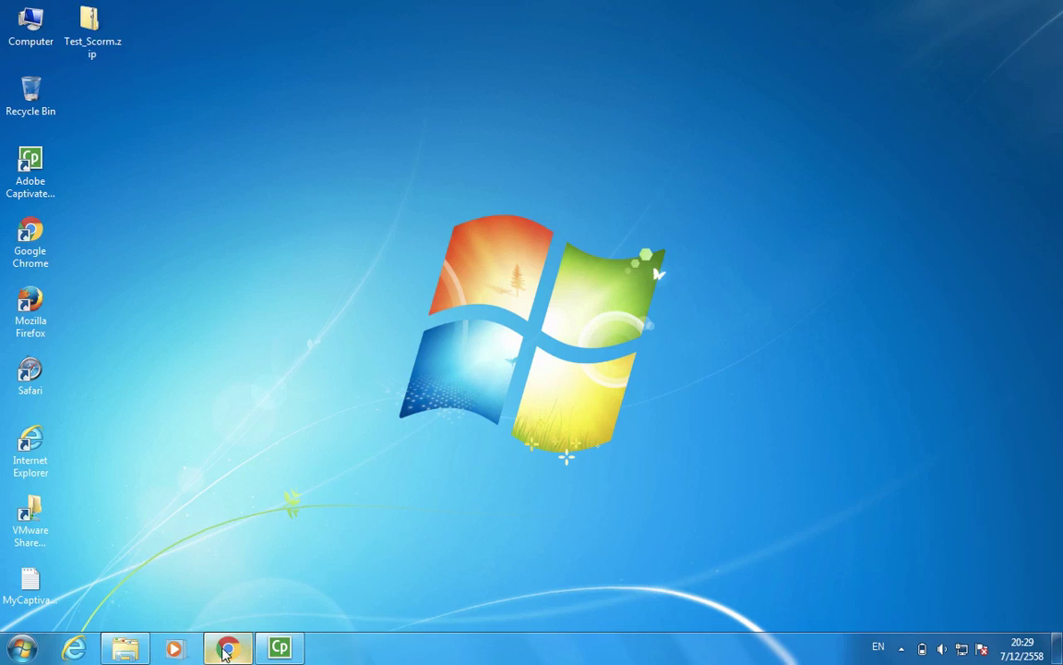
click(228, 648)
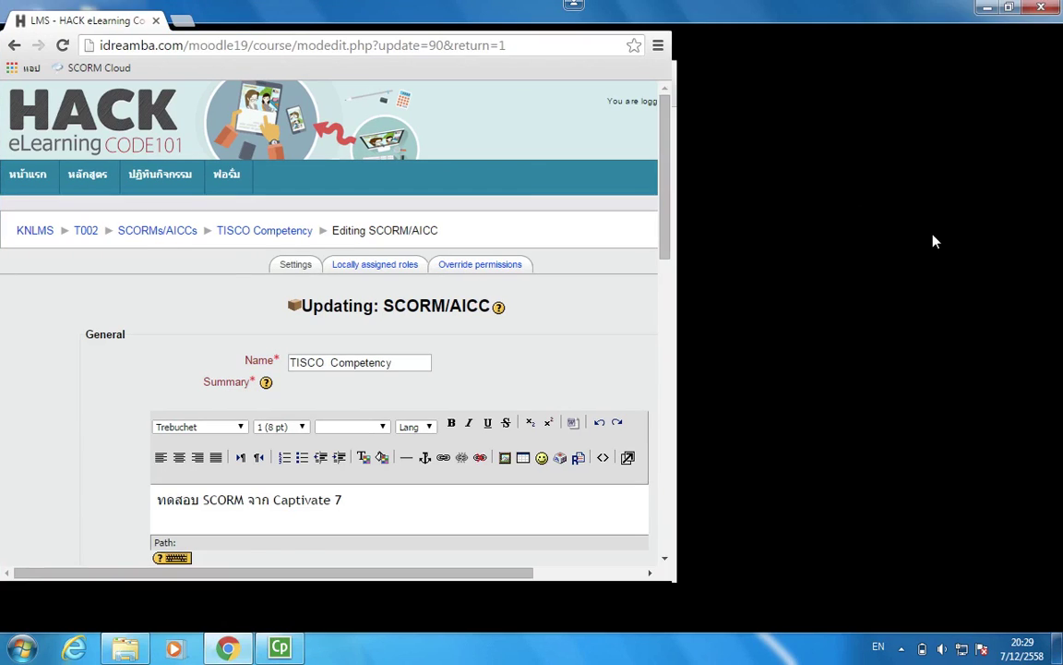
key(super+Up)
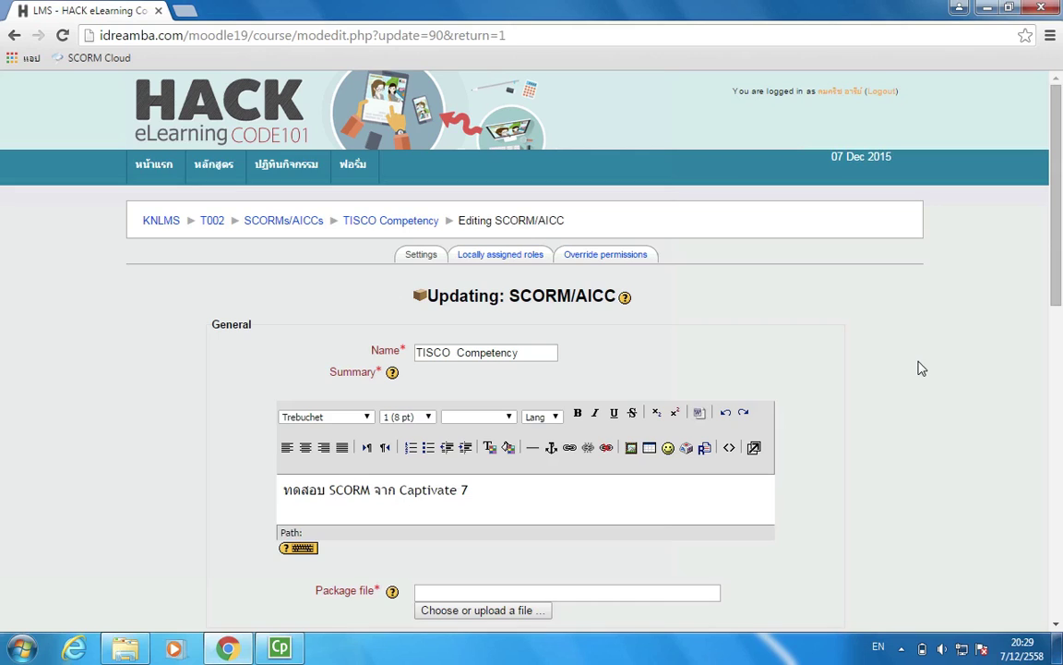
Upload Test_Scorm.zip to the course files, choose it as the TISCO Competency activity's package file, and save the activity
scroll(921, 367, down, 4)
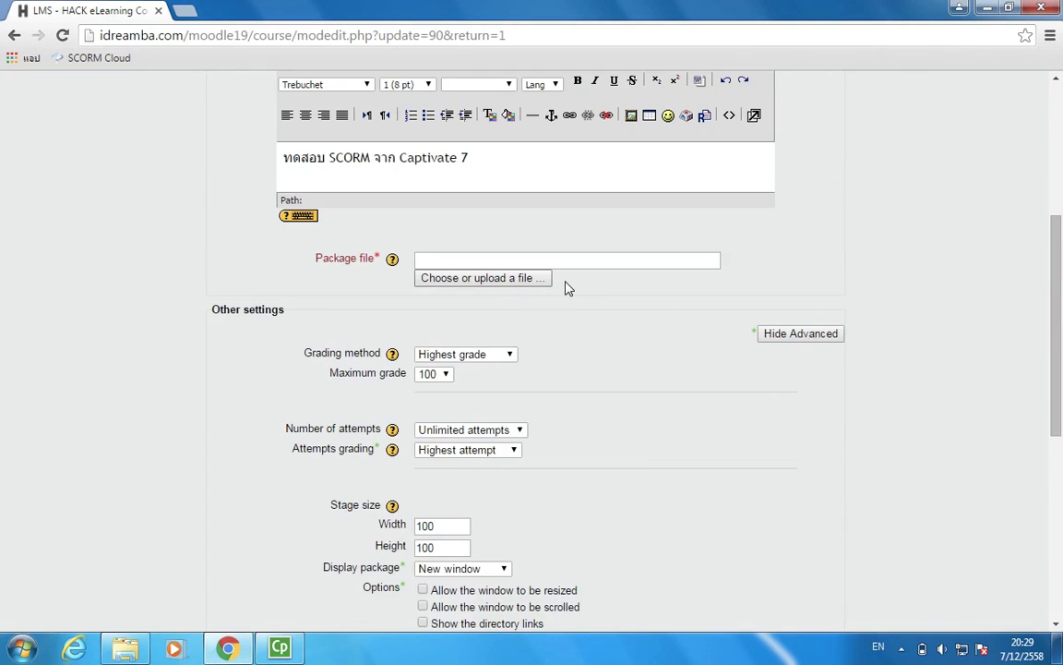
click(563, 283)
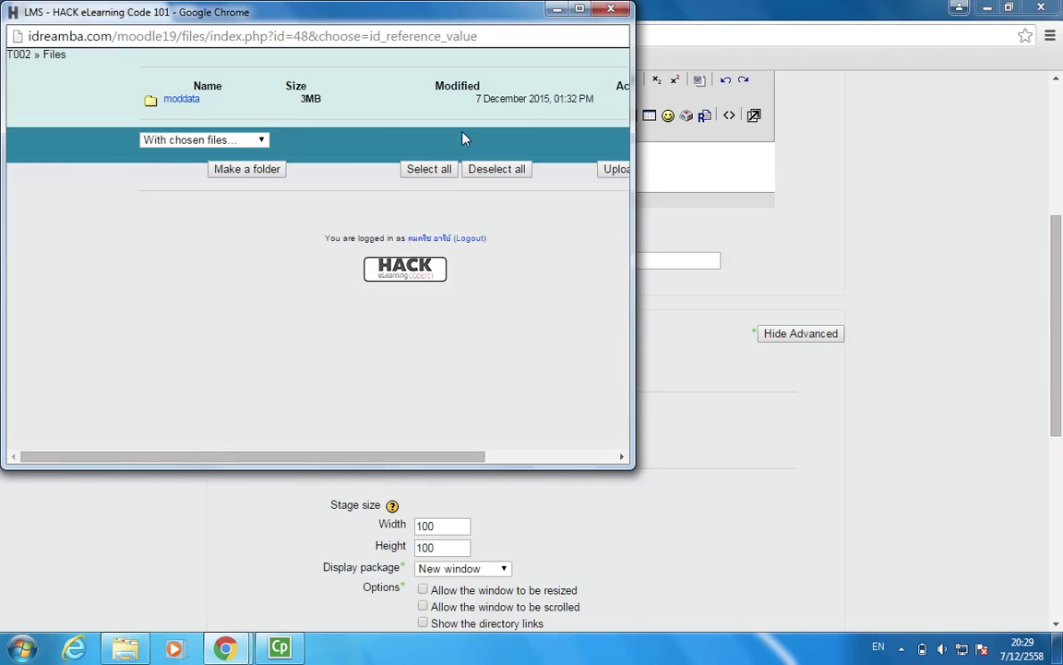
drag(634, 252, 781, 263)
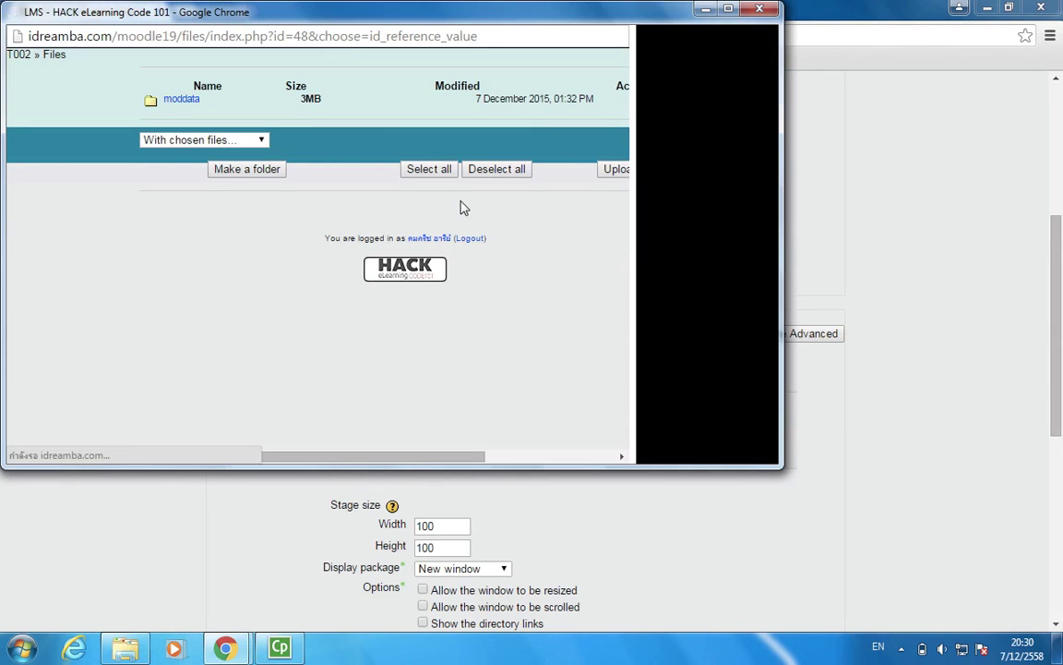
click(167, 96)
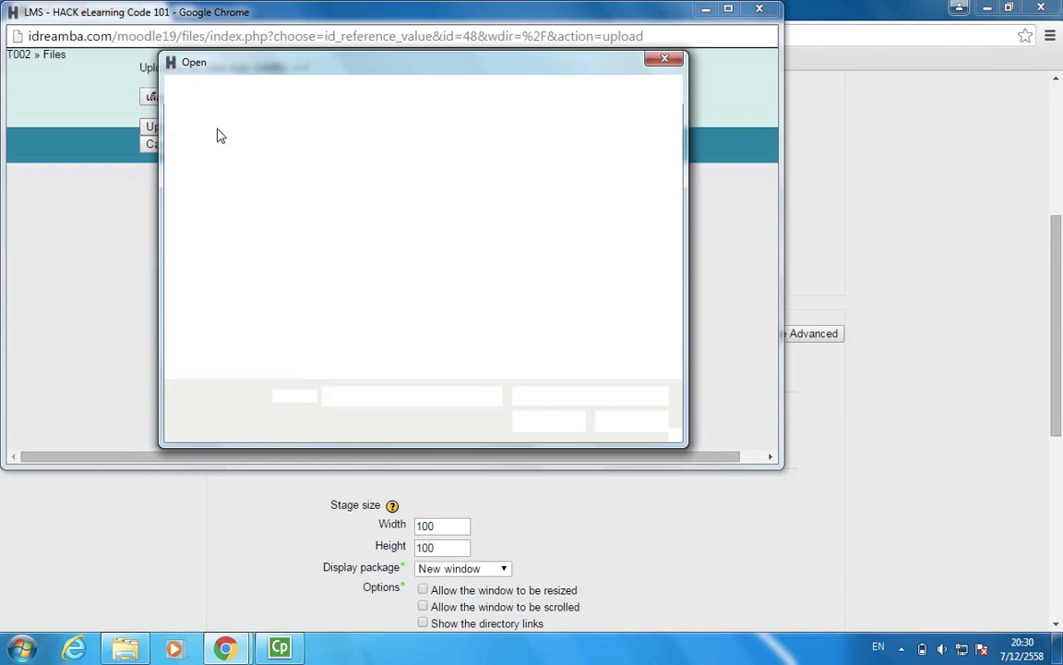
drag(677, 197, 677, 318)
double_click(389, 374)
click(182, 126)
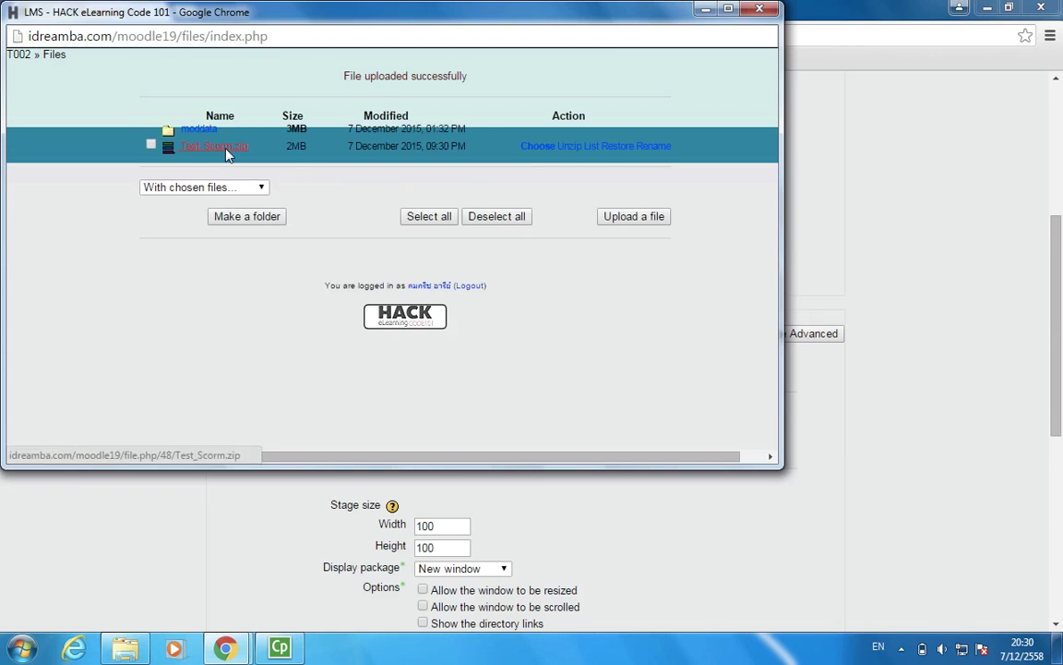
click(542, 160)
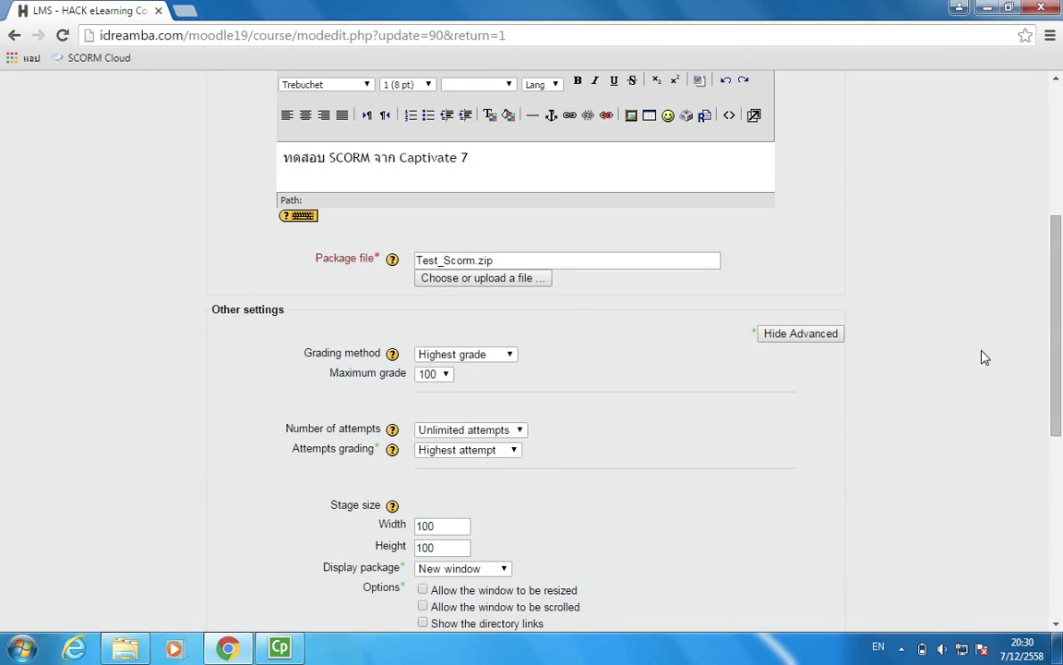
scroll(850, 320, down, 5)
click(605, 508)
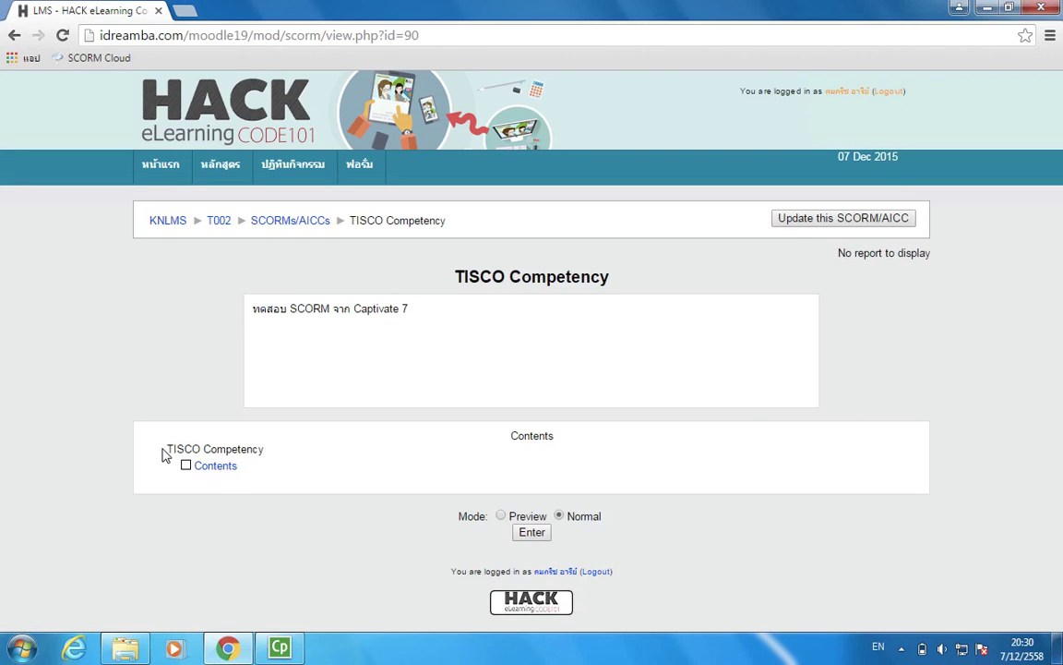
Check the course title in the SCORM activity's contents list, and launch and play the Contents item
triple_click(224, 449)
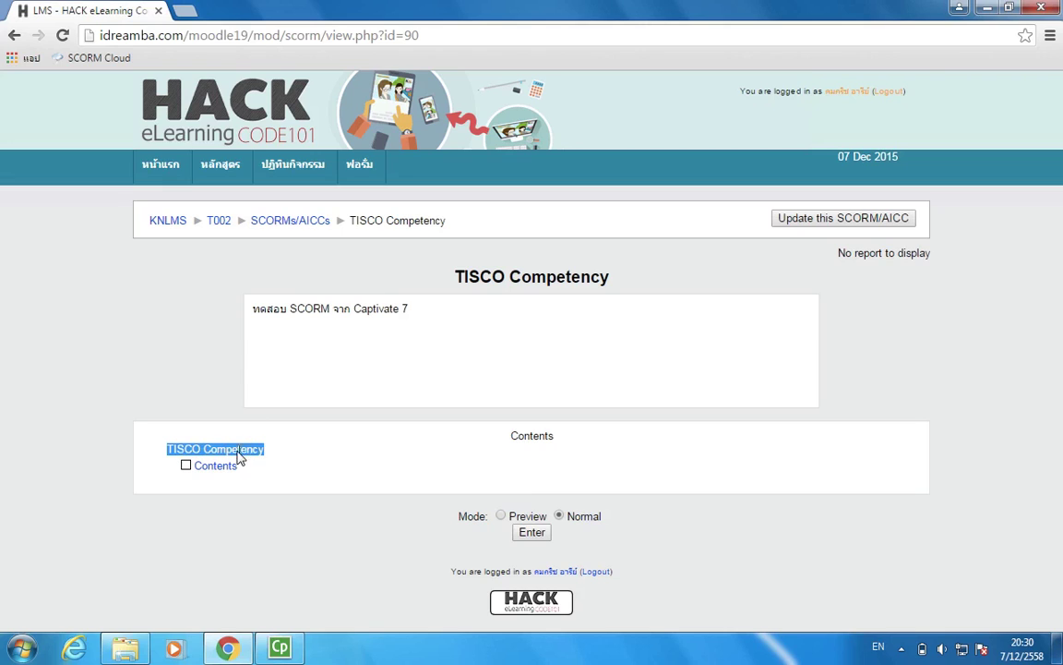
click(238, 455)
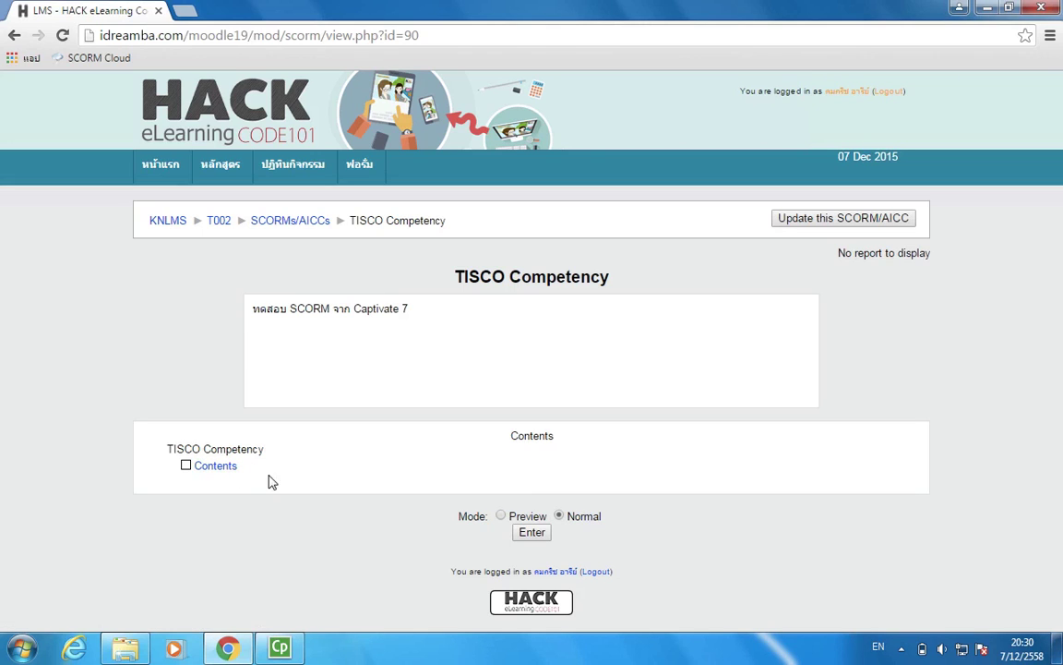
click(224, 468)
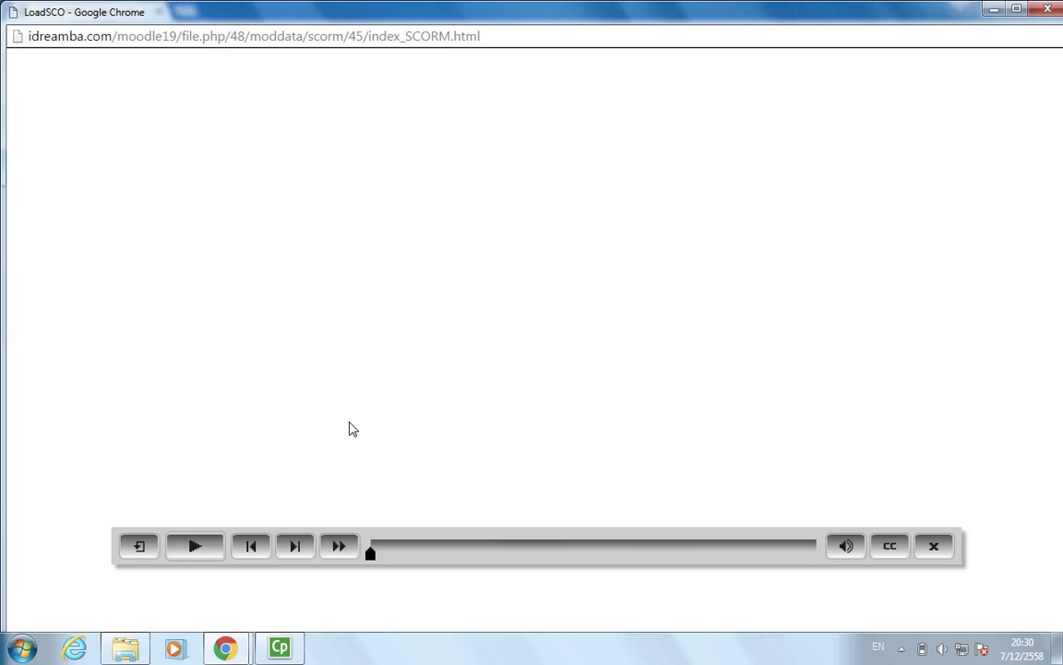
click(218, 551)
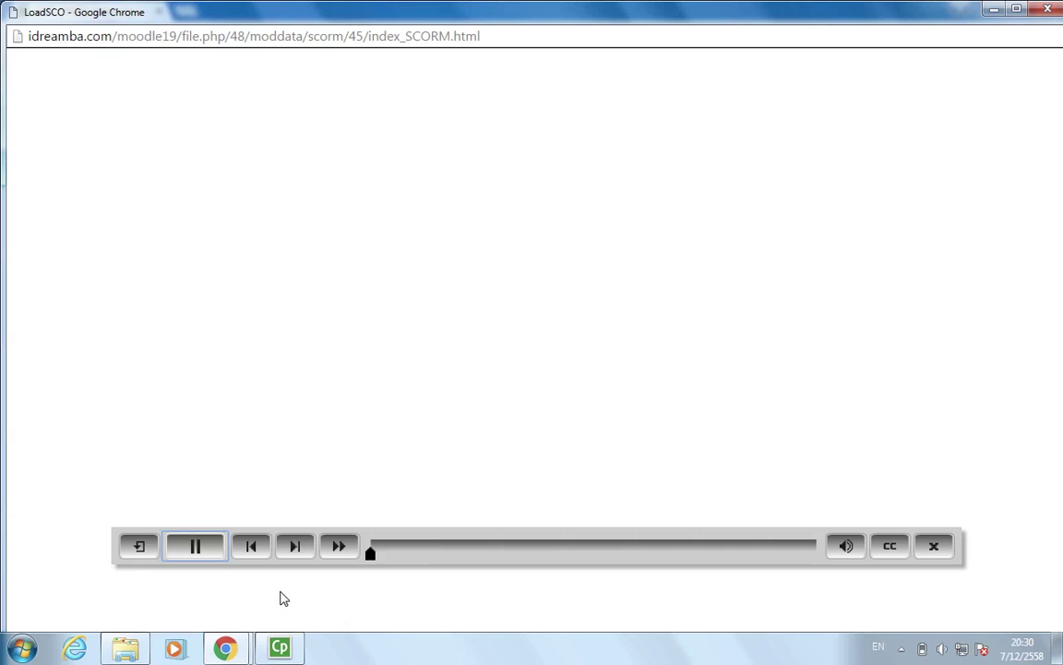